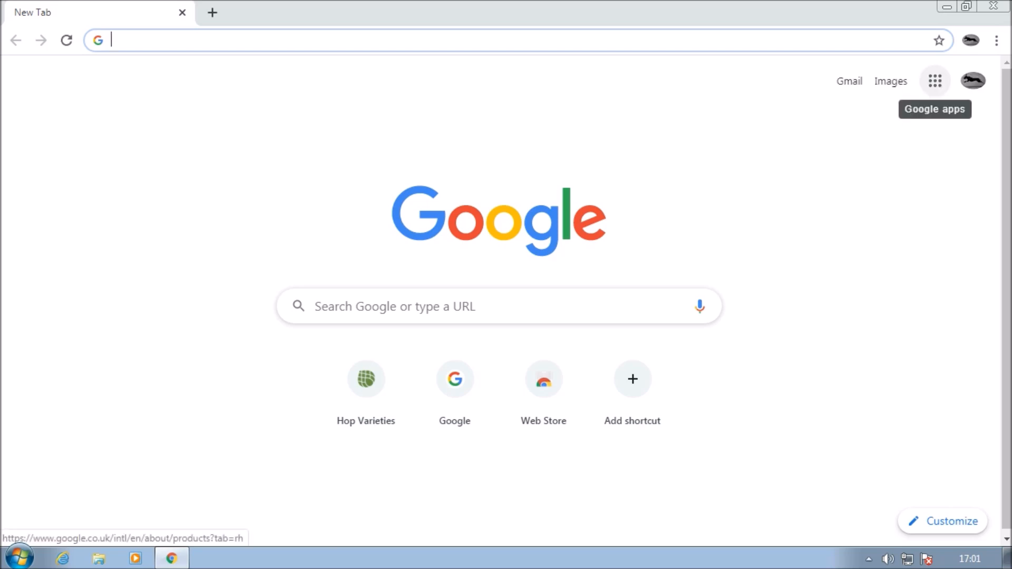
Step: Open Google Docs from the list of Google apps
{"action": "left_click", "coordinate": [935, 81]}
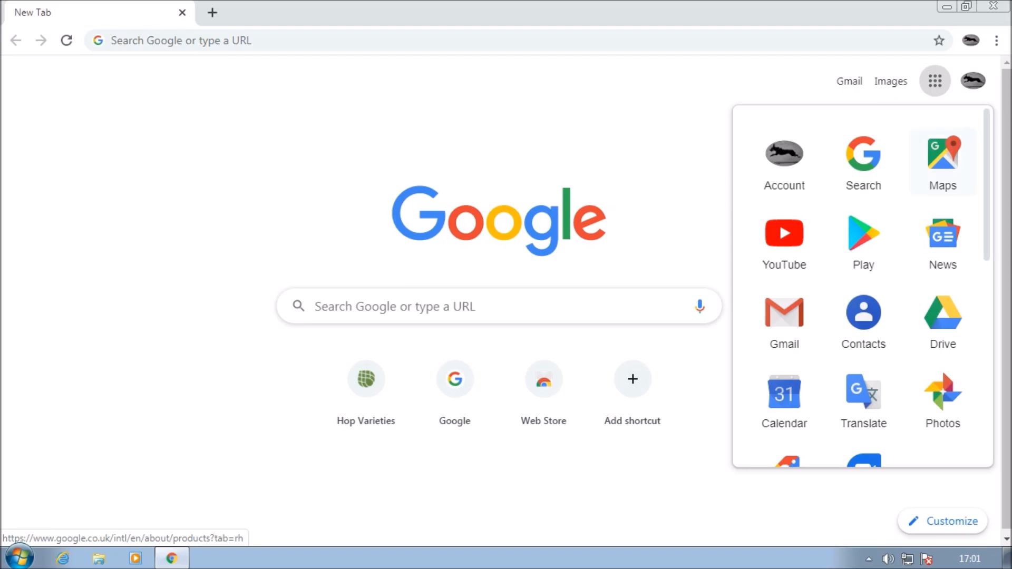
{"action": "scroll", "coordinate": [863, 316], "scroll_direction": "down", "scroll_amount": 2}
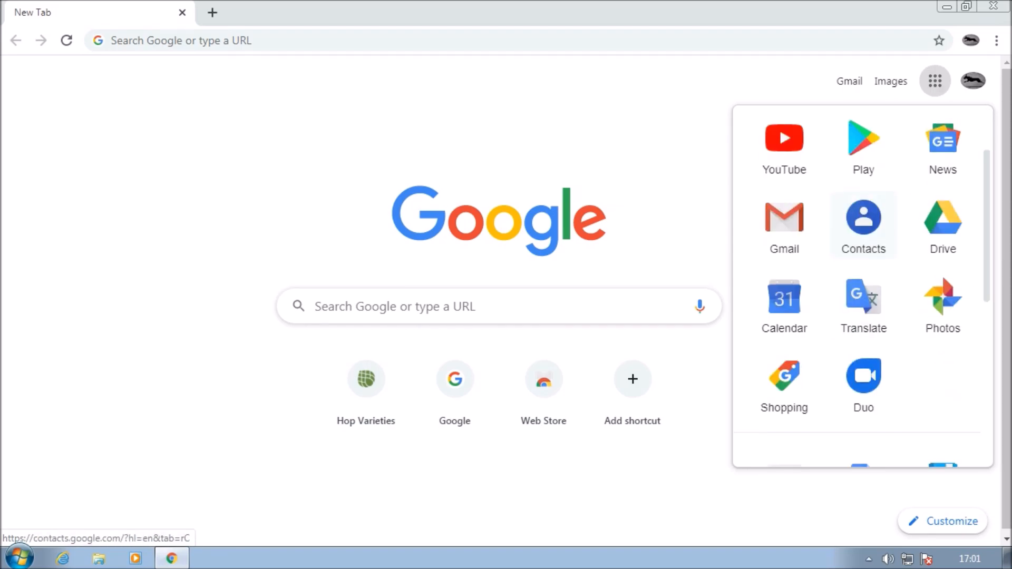
{"action": "scroll", "coordinate": [863, 316], "scroll_direction": "down", "scroll_amount": 5}
{"action": "left_click", "coordinate": [862, 261]}
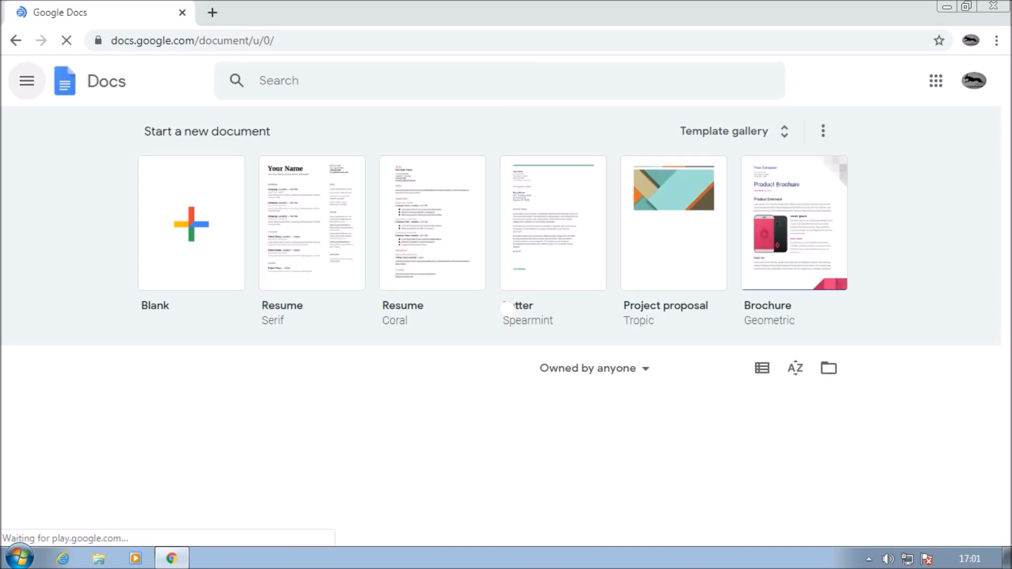
{"action": "left_click", "coordinate": [507, 308]}
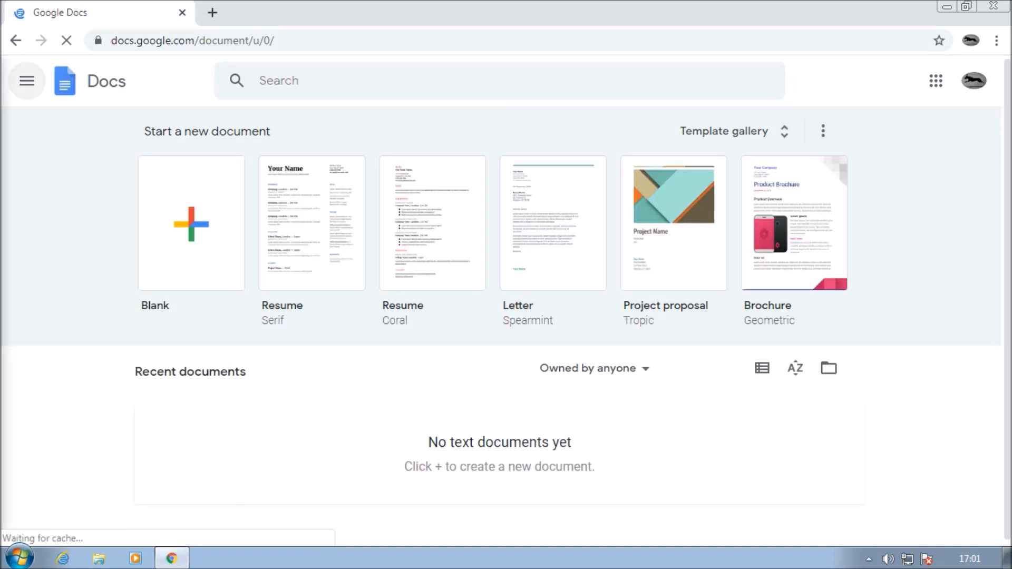
Step: Switch from Google Docs to Google Sheets and create a blank spreadsheet
{"action": "left_click", "coordinate": [27, 80]}
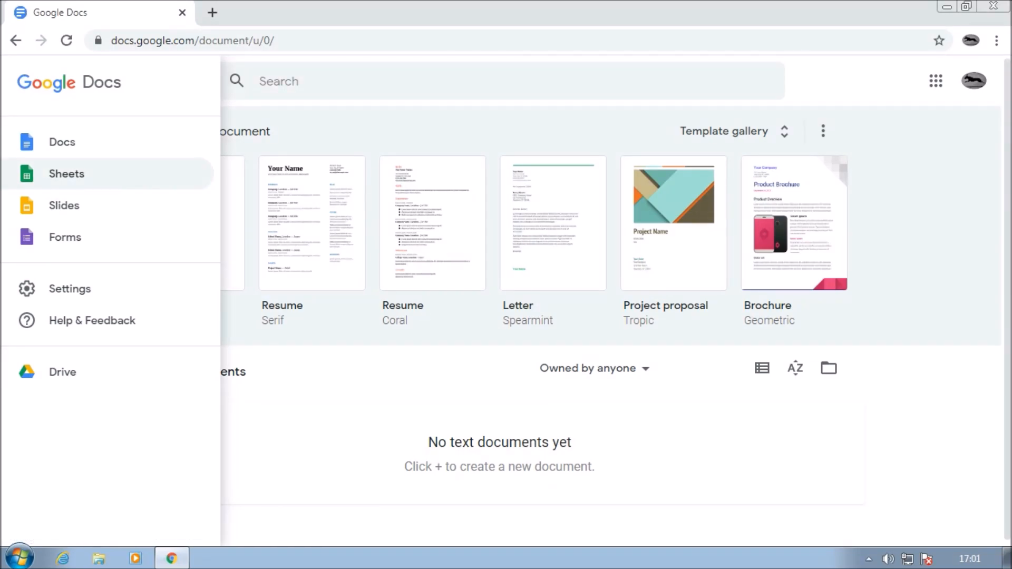
{"action": "left_click", "coordinate": [66, 174]}
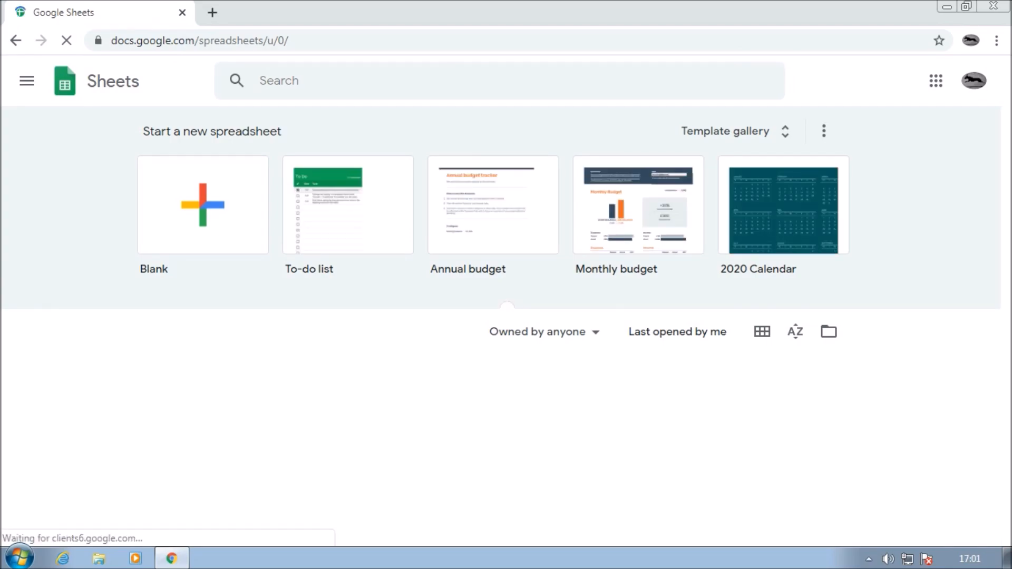
{"action": "left_click", "coordinate": [203, 205]}
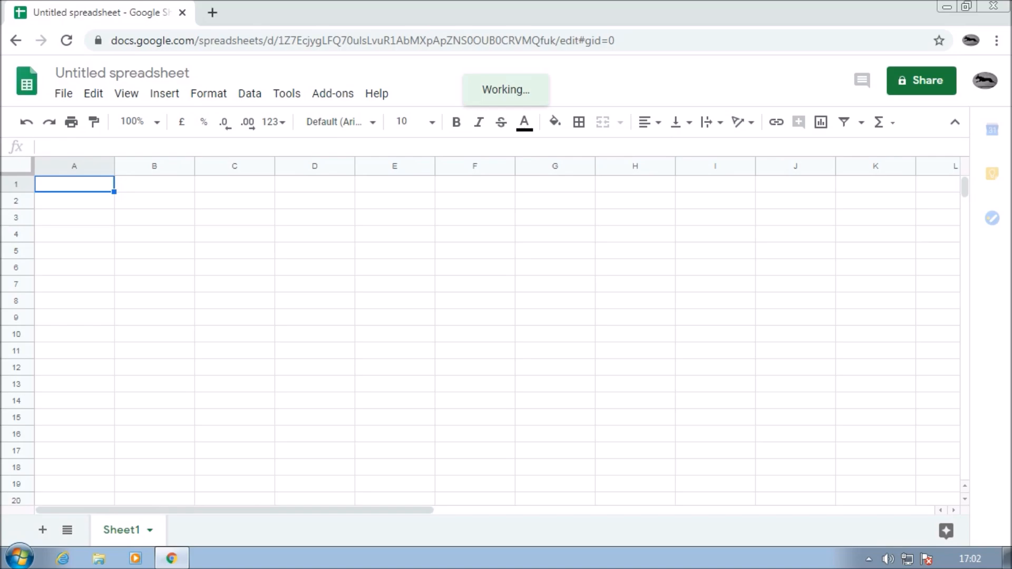
{"action": "left_click", "coordinate": [154, 184]}
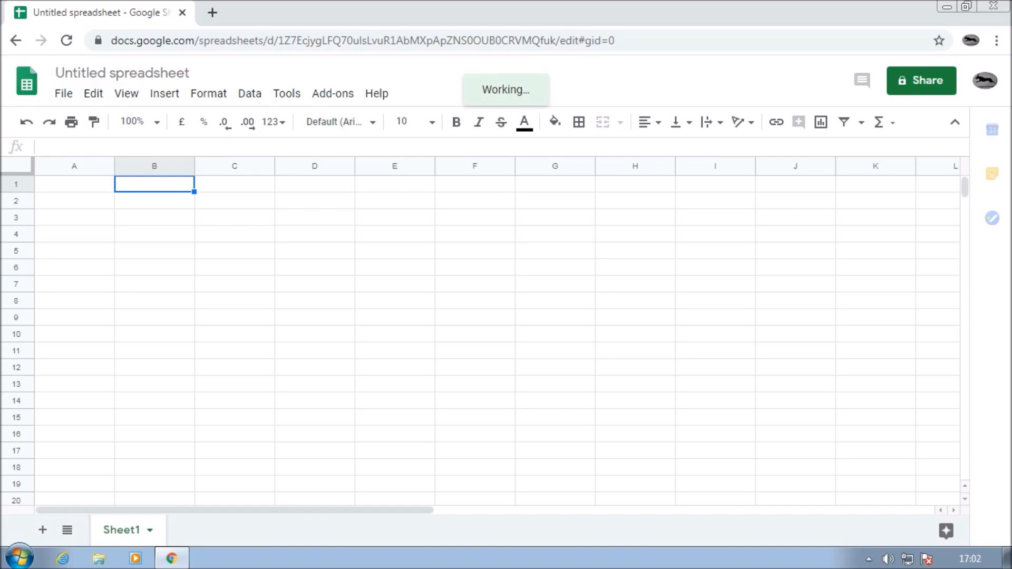
{"action": "left_click", "coordinate": [235, 184]}
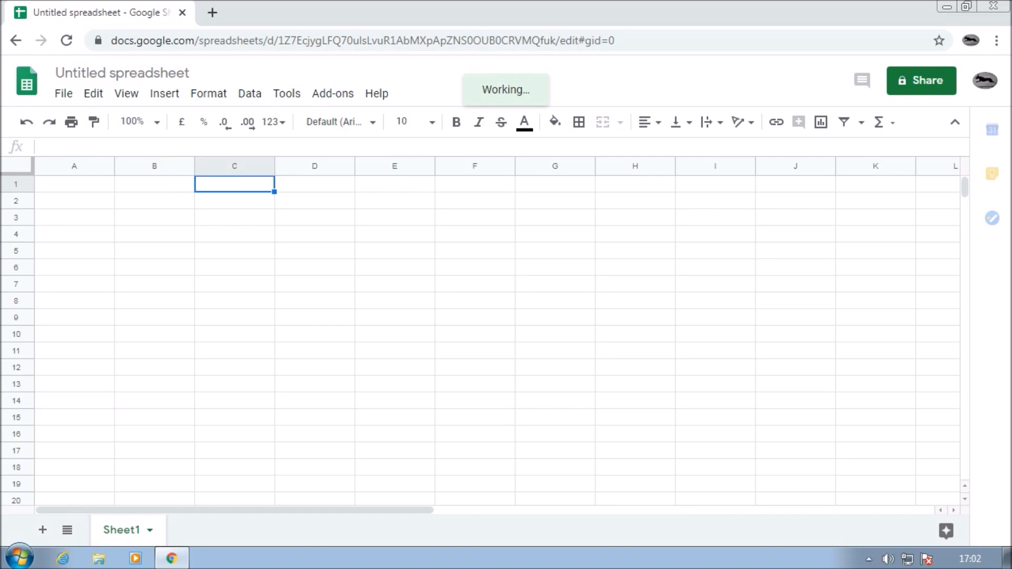
{"action": "left_click", "coordinate": [314, 184]}
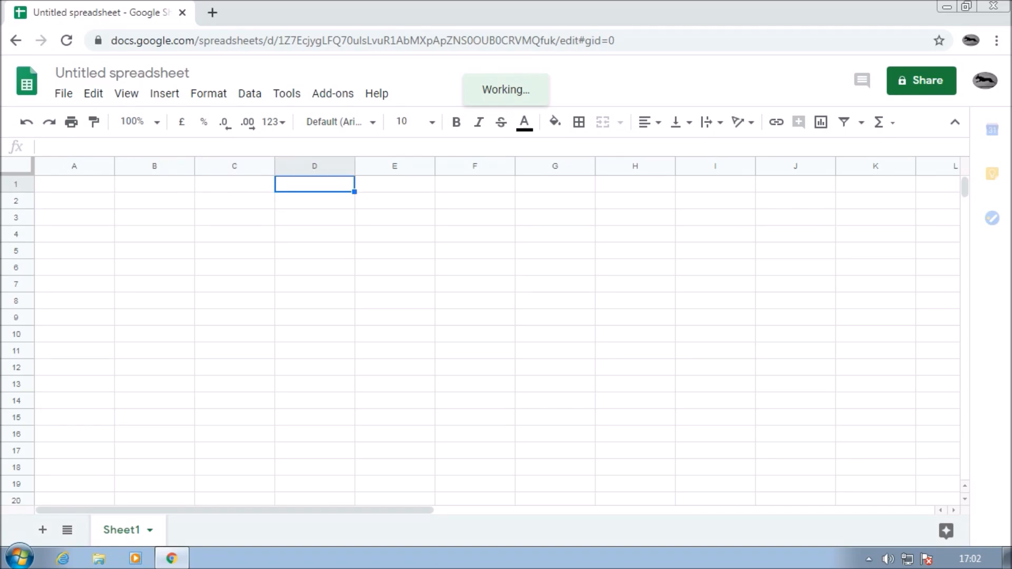
{"action": "left_click", "coordinate": [74, 201]}
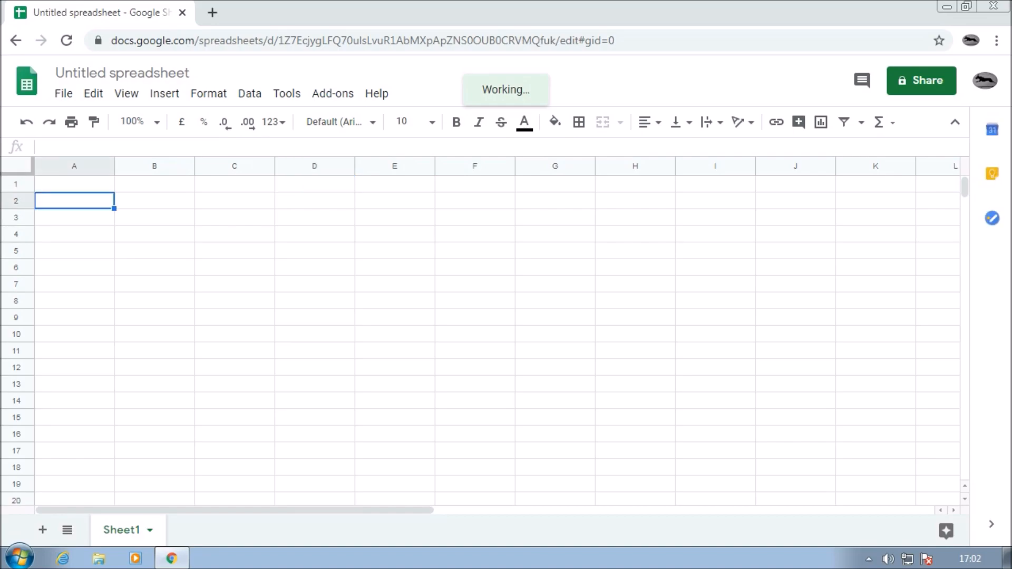
{"action": "left_click", "coordinate": [155, 201]}
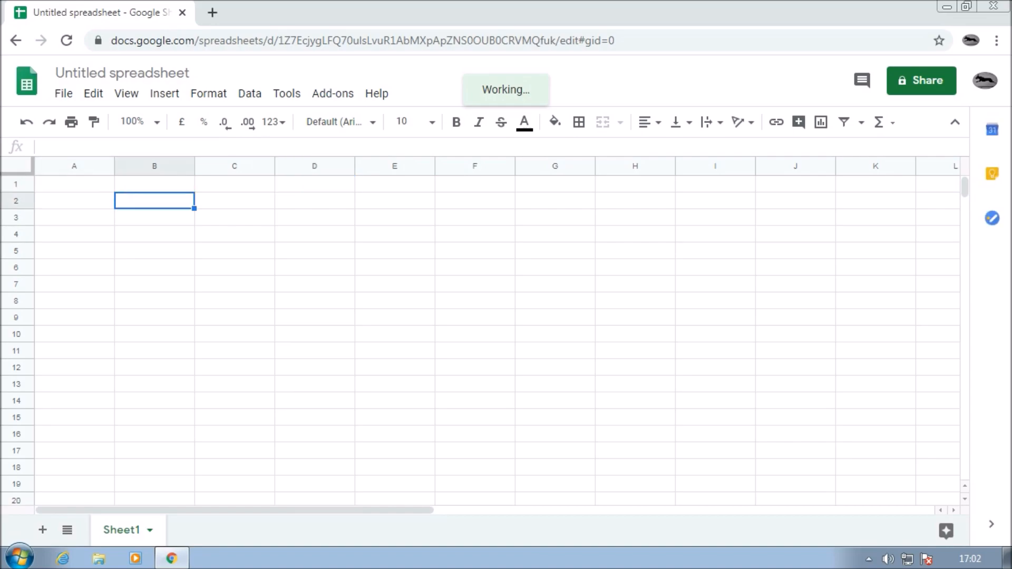
{"action": "left_click", "coordinate": [234, 201]}
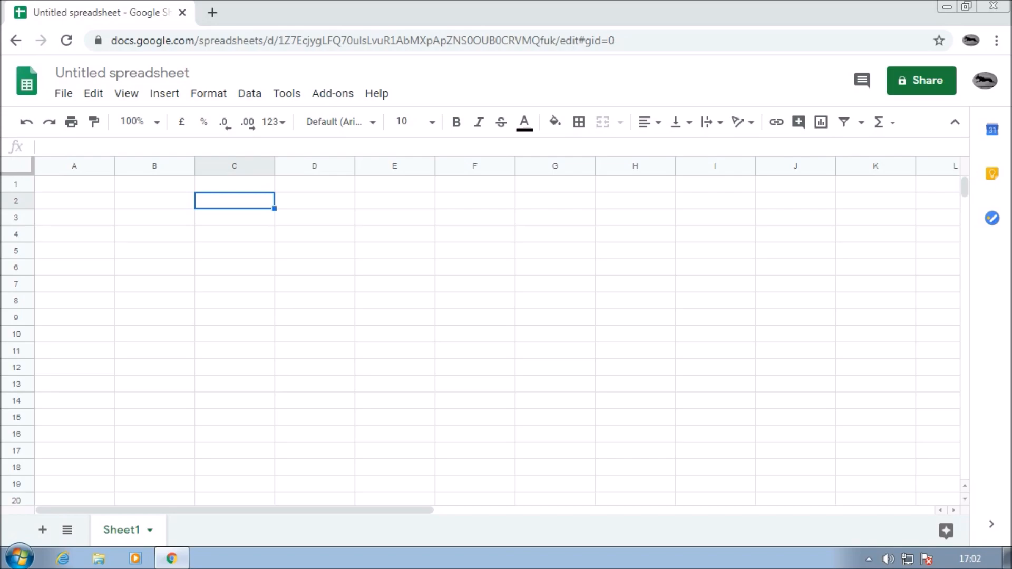
{"action": "left_click", "coordinate": [394, 385]}
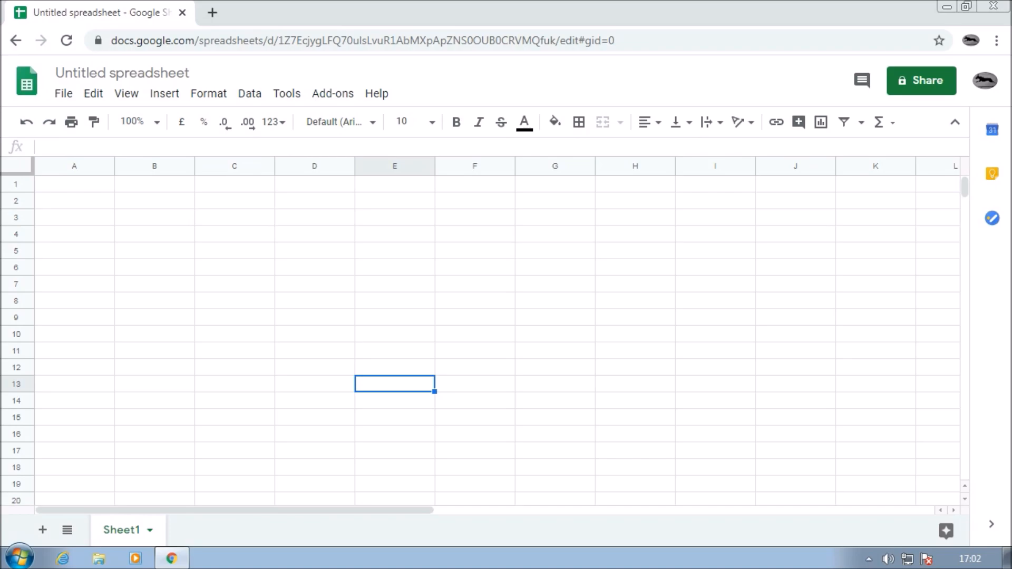
{"action": "left_click", "coordinate": [555, 250]}
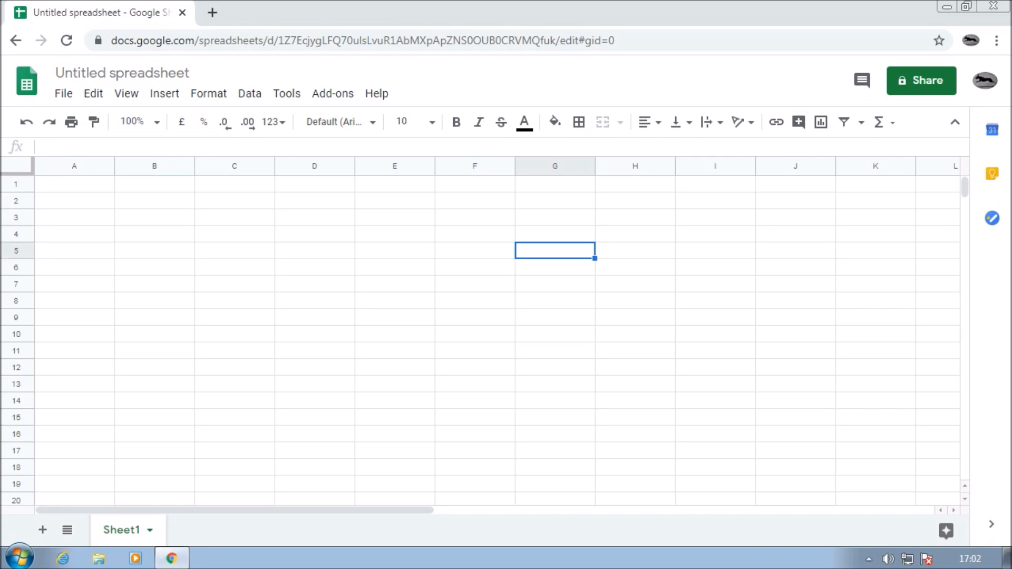
{"action": "left_click", "coordinate": [74, 184]}
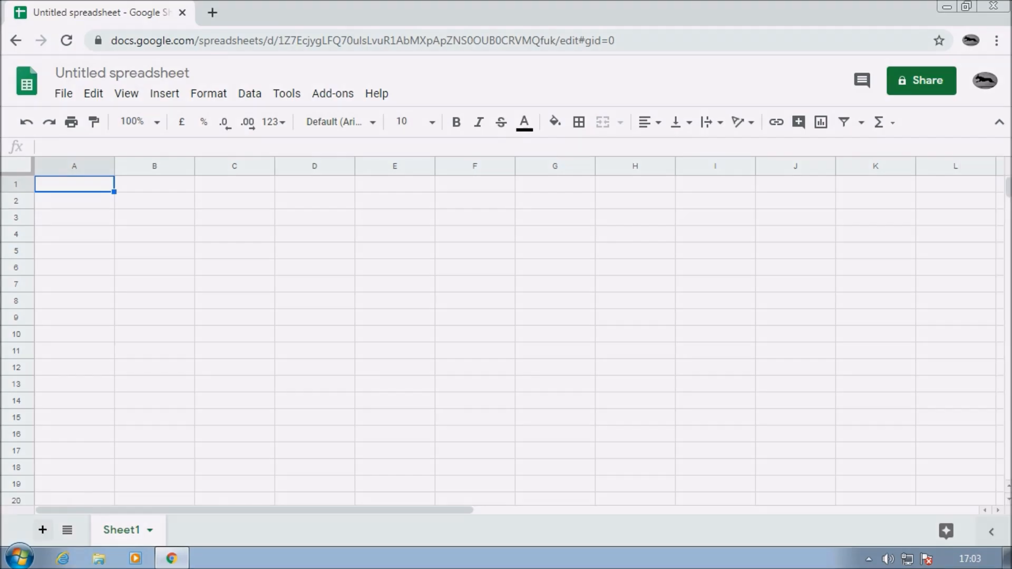
Step: Add two more sheets to the spreadsheet and rename Sheet1 as Stock
{"action": "left_click", "coordinate": [43, 530]}
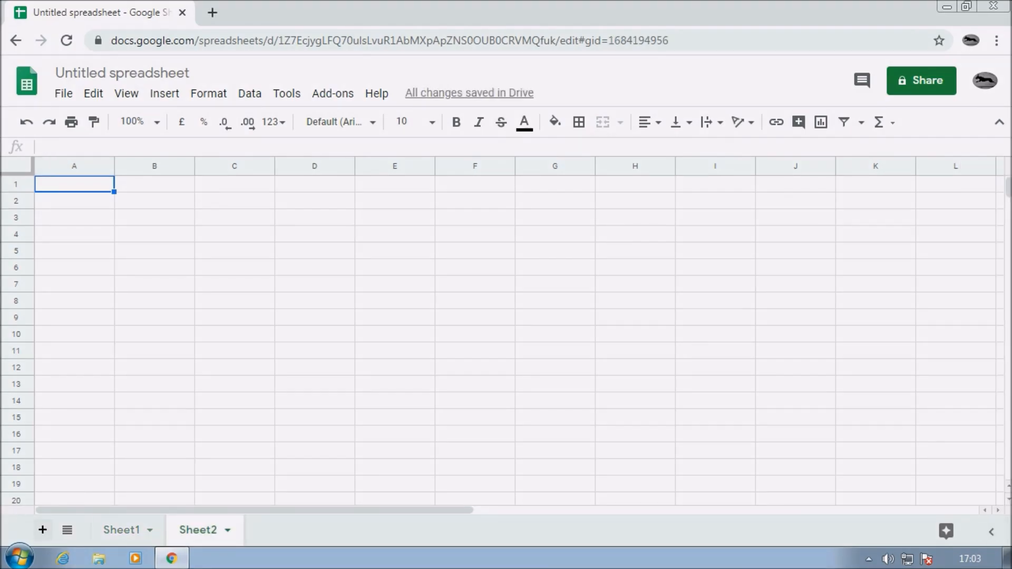
{"action": "left_click", "coordinate": [43, 530]}
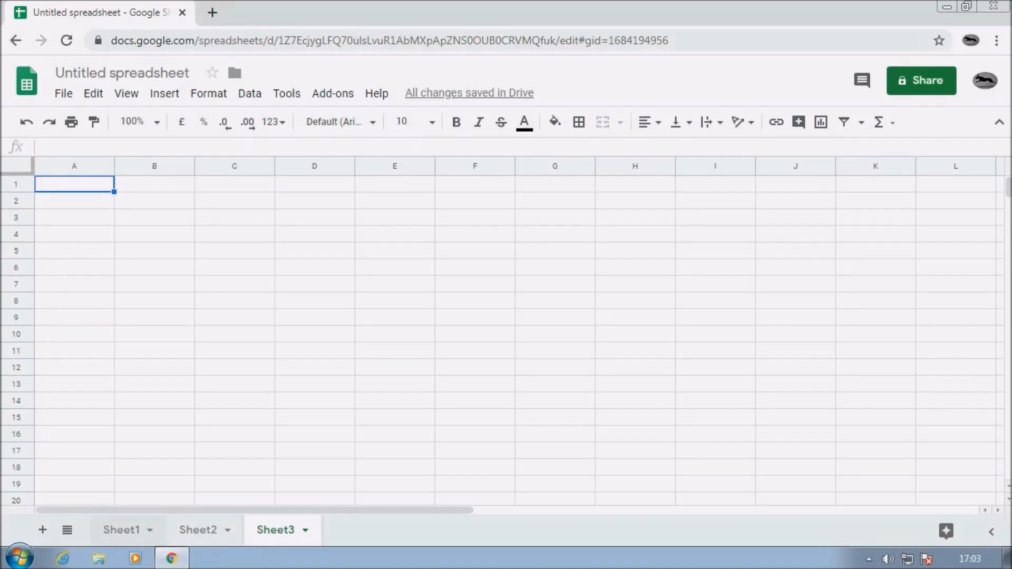
{"action": "left_click", "coordinate": [134, 530]}
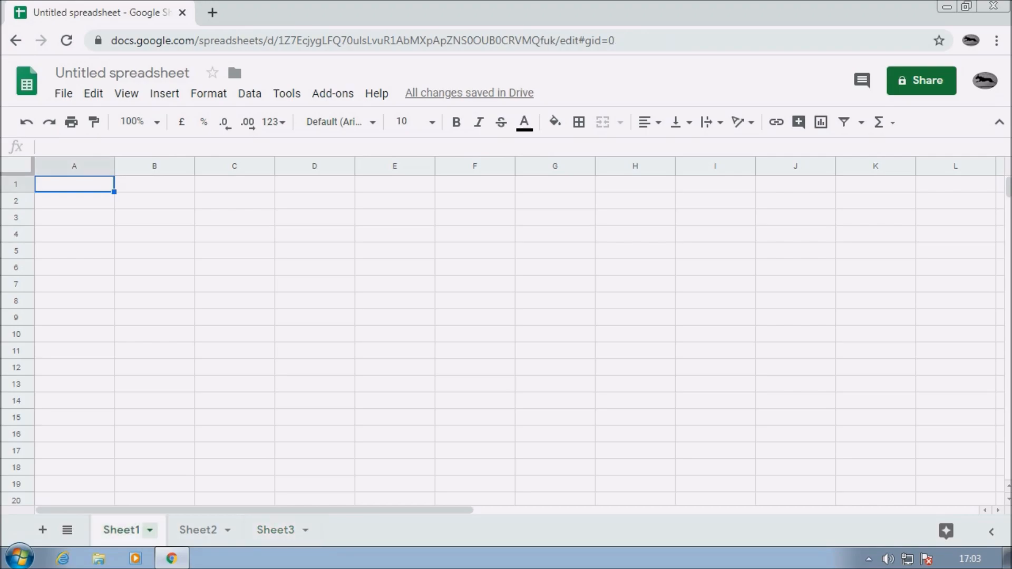
{"action": "left_click", "coordinate": [150, 530]}
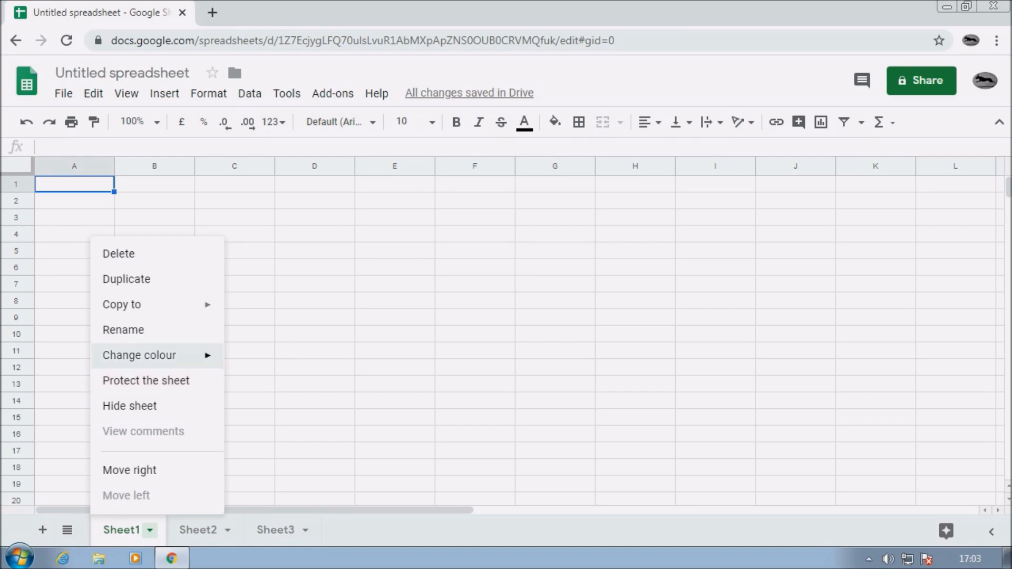
{"action": "left_click", "coordinate": [123, 330]}
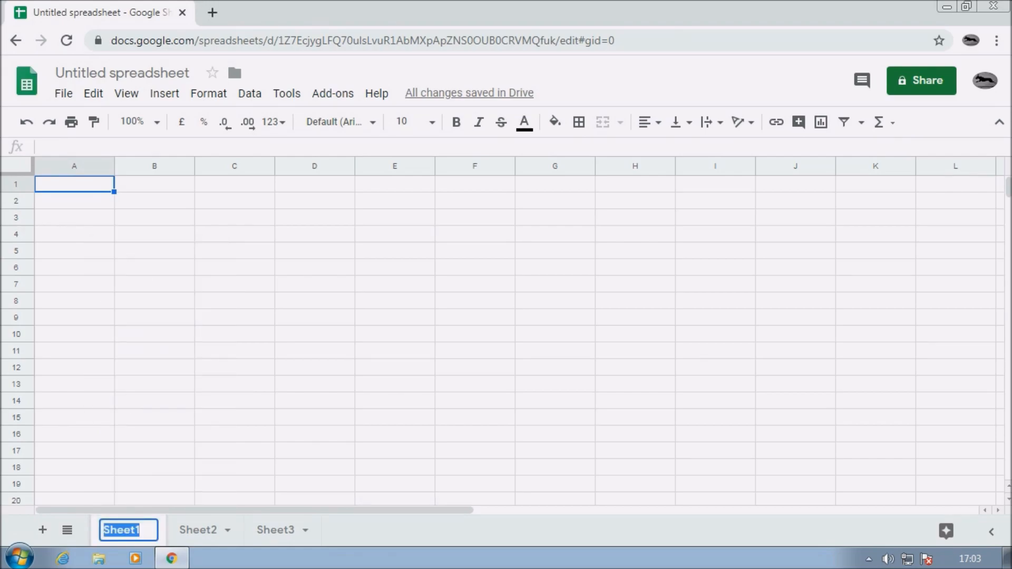
{"action": "type", "text": "Stock"}
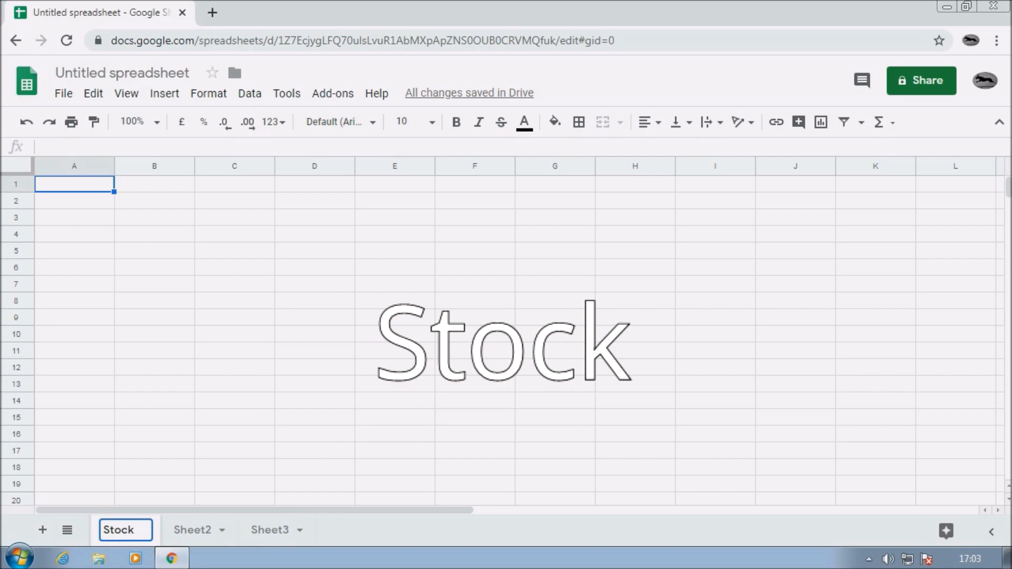
{"action": "key", "text": "Return"}
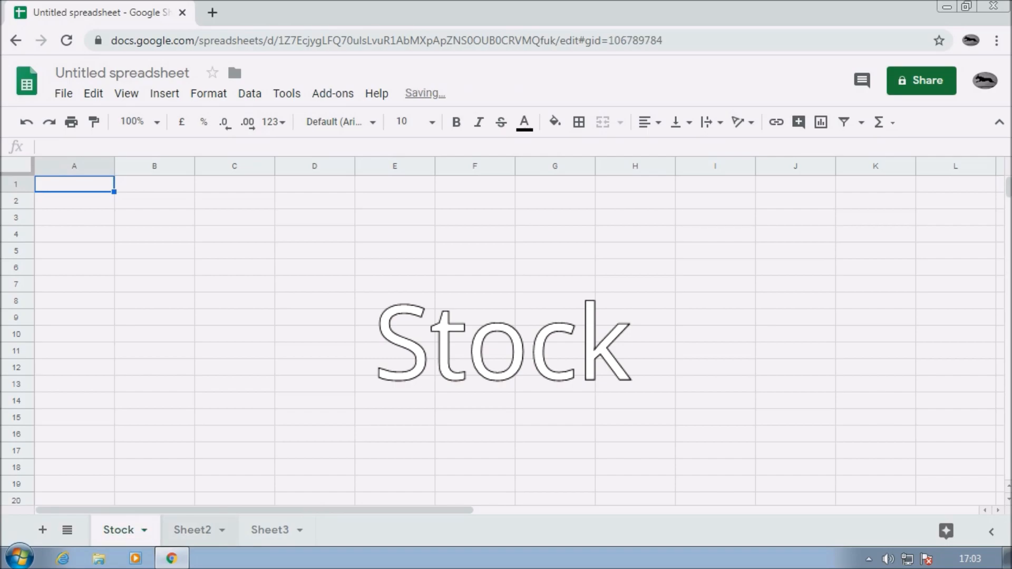
Step: Rename Sheet2 as Hops References
{"action": "right_click", "coordinate": [193, 530]}
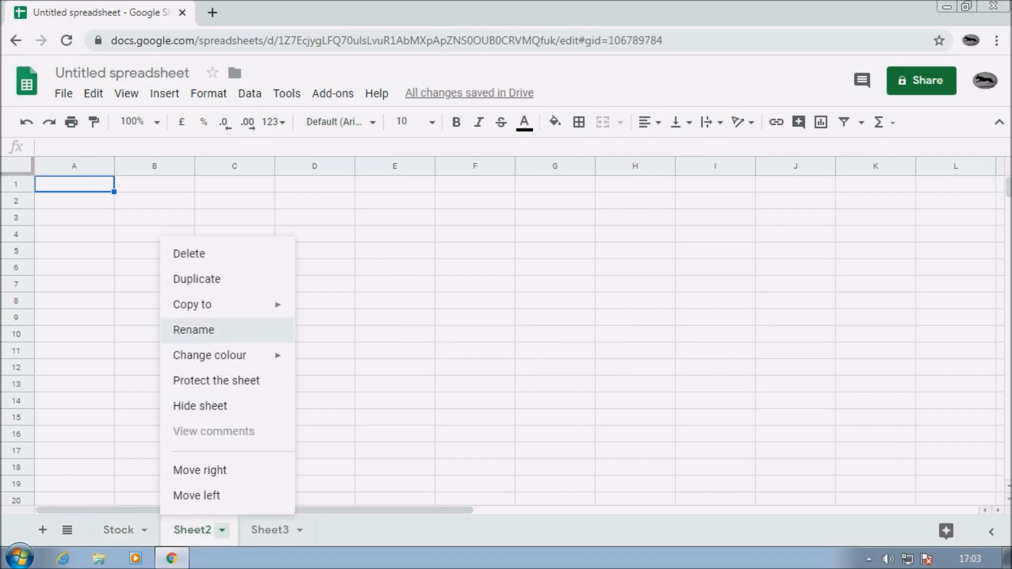
{"action": "left_click", "coordinate": [193, 330]}
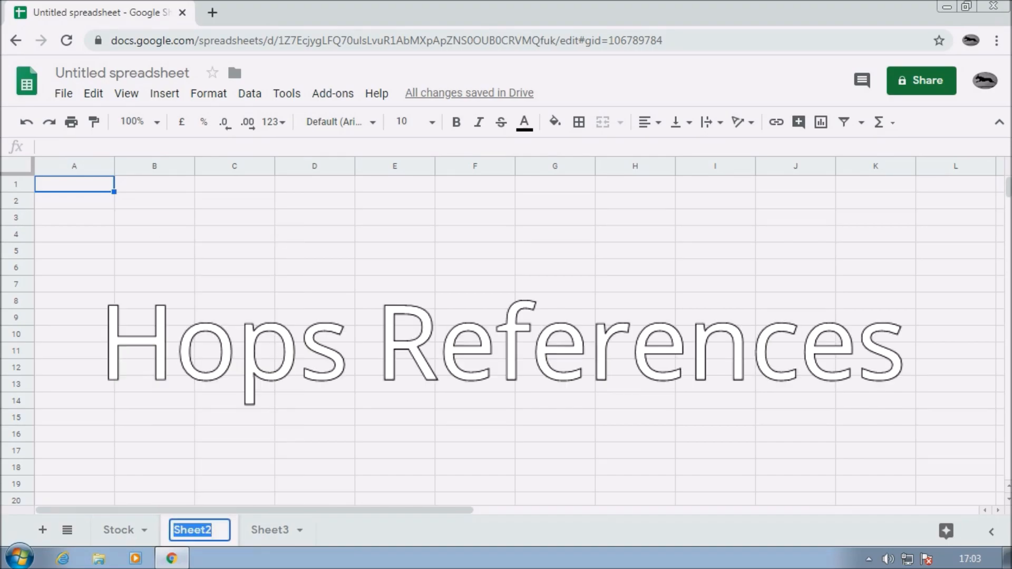
{"action": "type", "text": "Hops"}
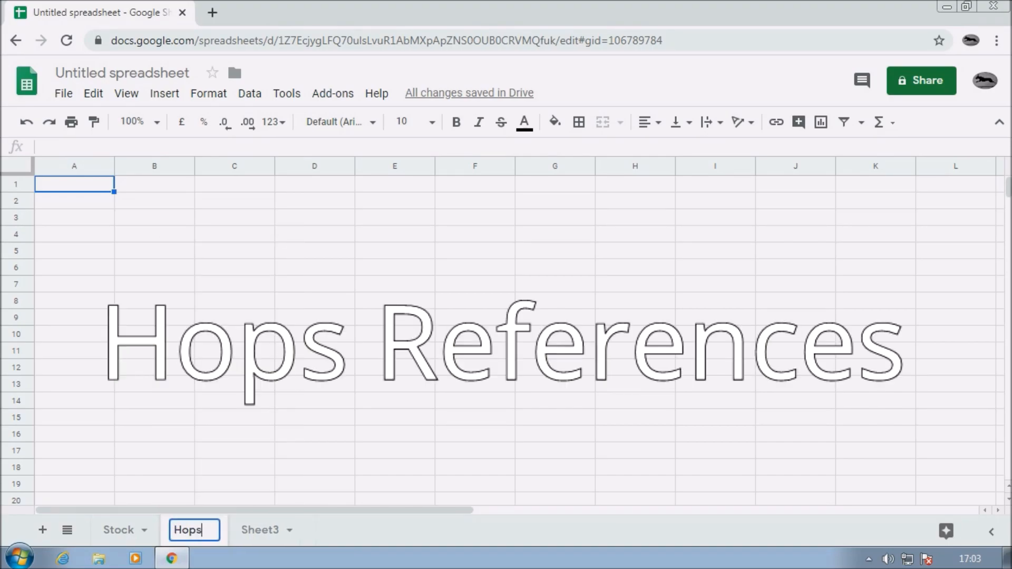
{"action": "type", "text": " Re"}
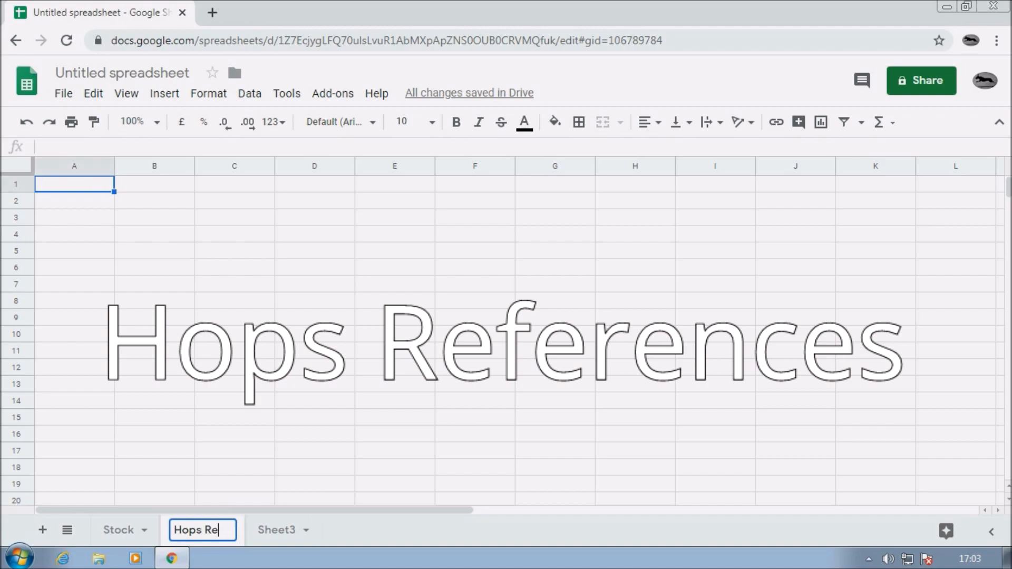
{"action": "type", "text": "ferences"}
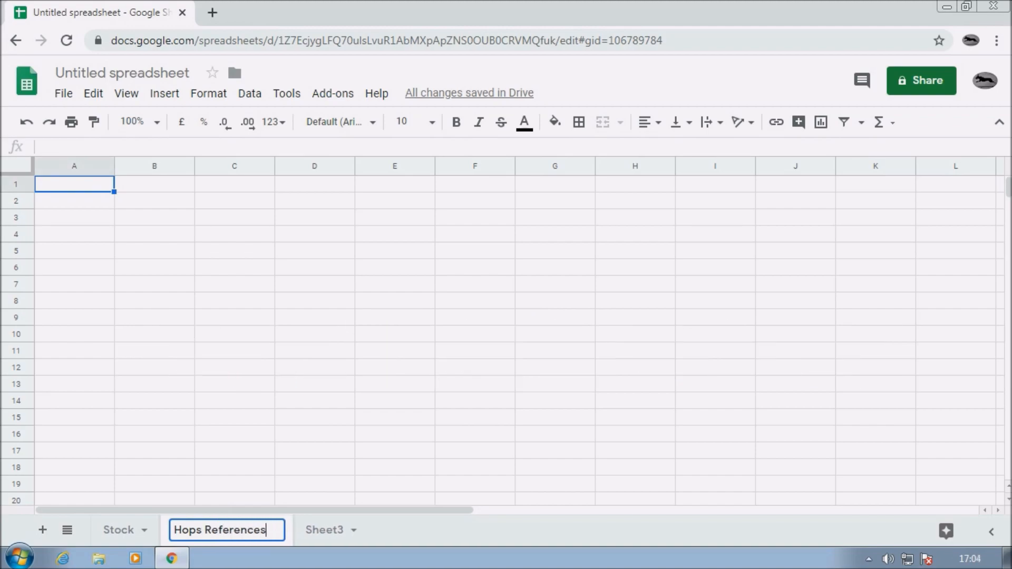
{"action": "key", "text": "Return"}
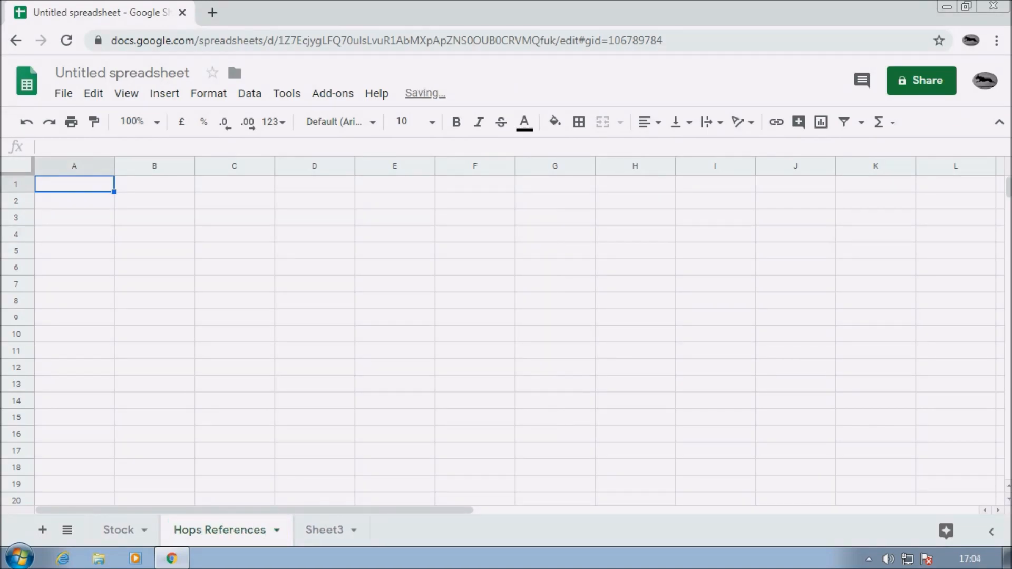
Step: Rename Sheet3 as Grain
{"action": "left_click", "coordinate": [353, 530]}
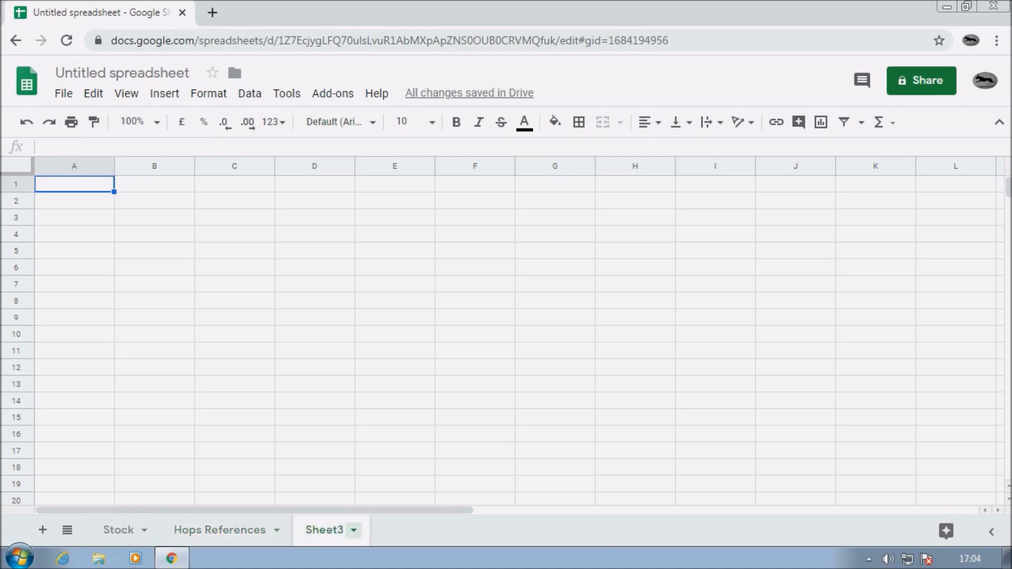
{"action": "left_click", "coordinate": [354, 530]}
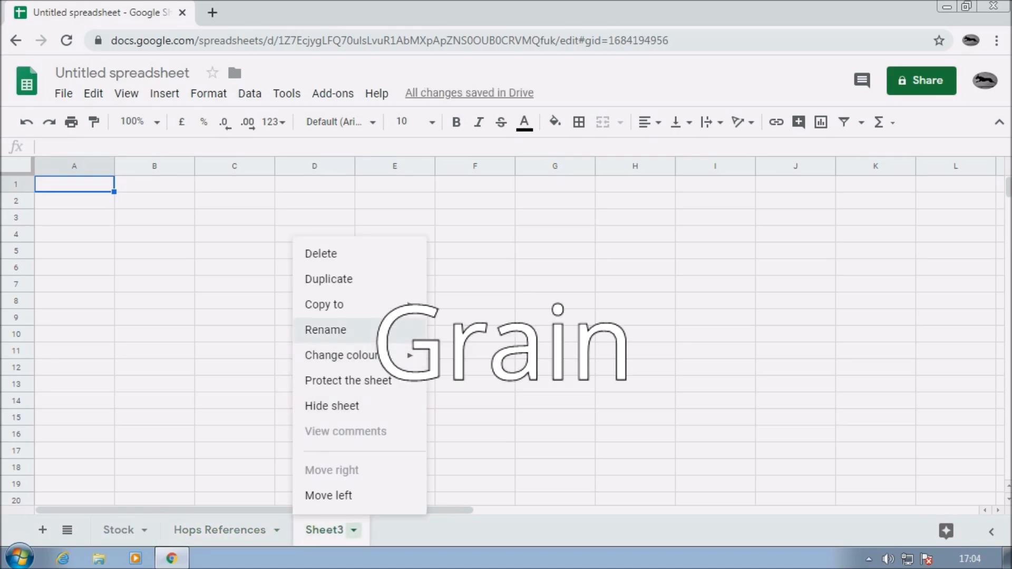
{"action": "left_click", "coordinate": [325, 330]}
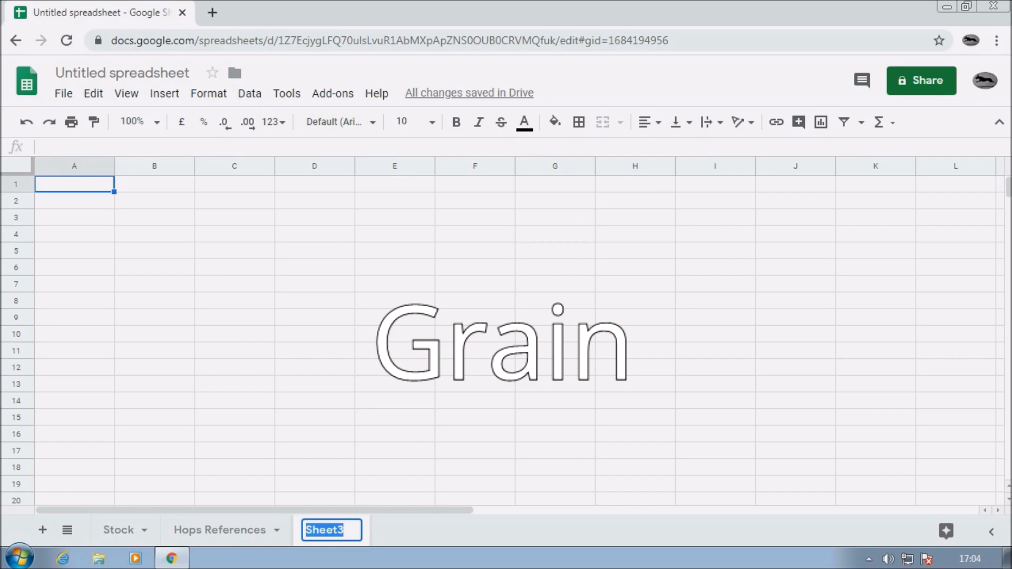
{"action": "type", "text": "rain"}
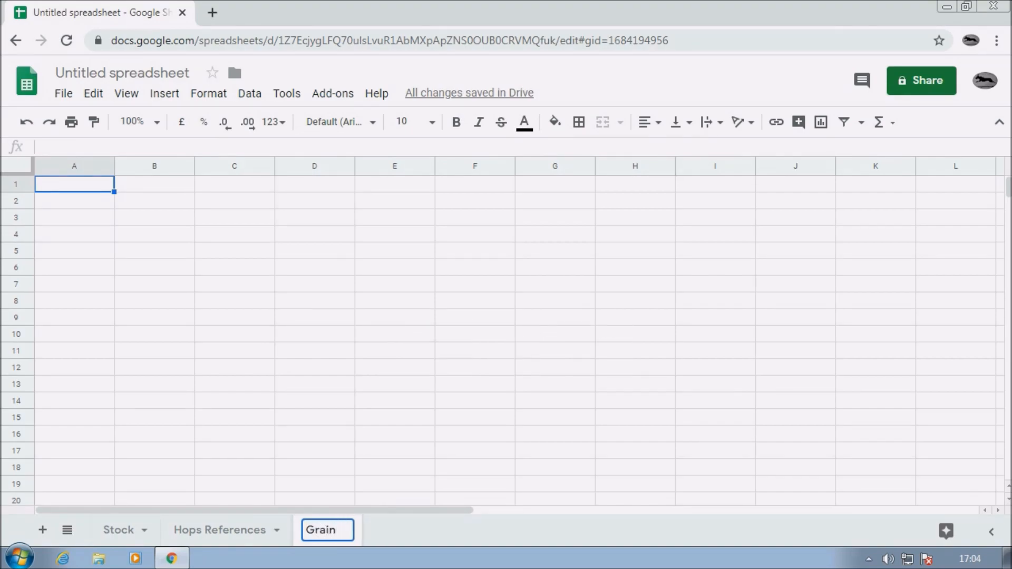
{"action": "key", "text": "Return"}
Step: On the Hops References sheet, enter the headings Name, Purpose and Characteristics in cells A1 to C1
{"action": "left_click", "coordinate": [118, 531]}
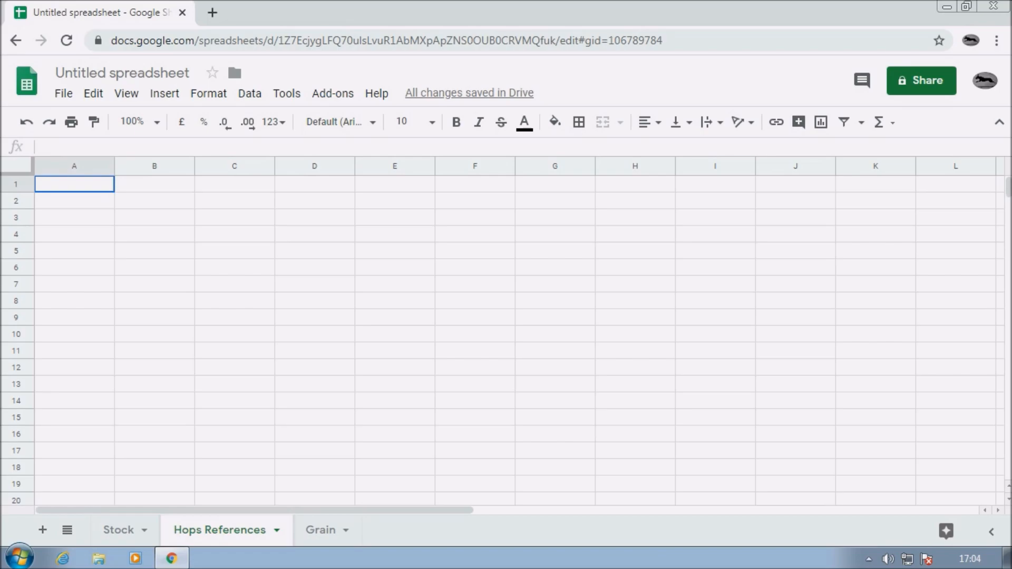
{"action": "type", "text": "Name"}
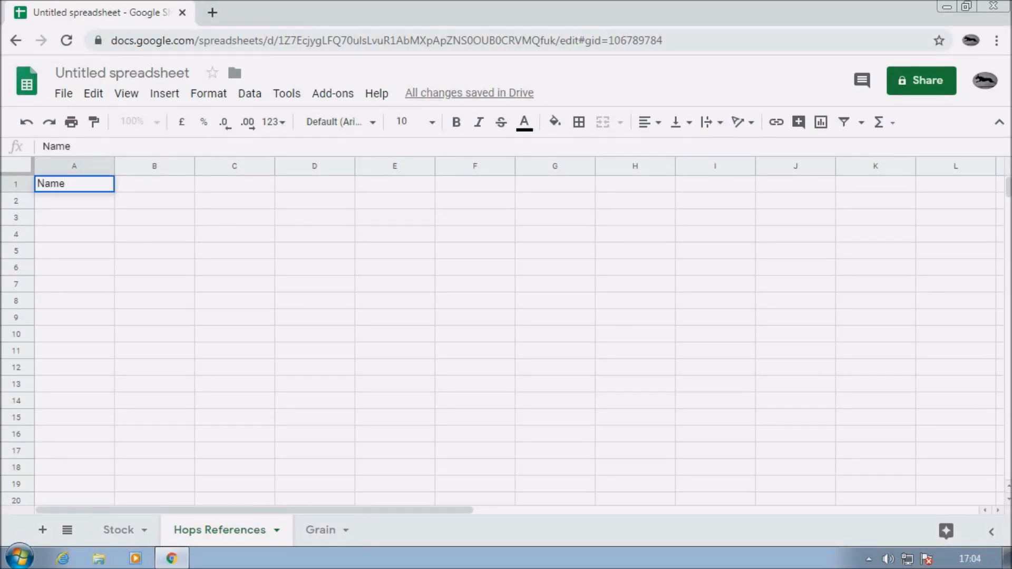
{"action": "key", "text": "Tab"}
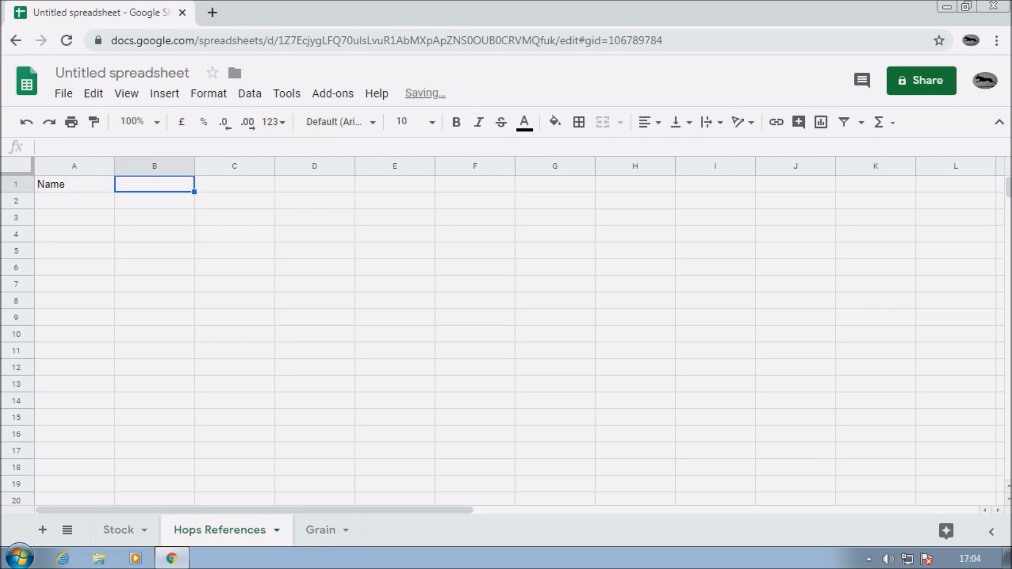
{"action": "type", "text": "Purpose"}
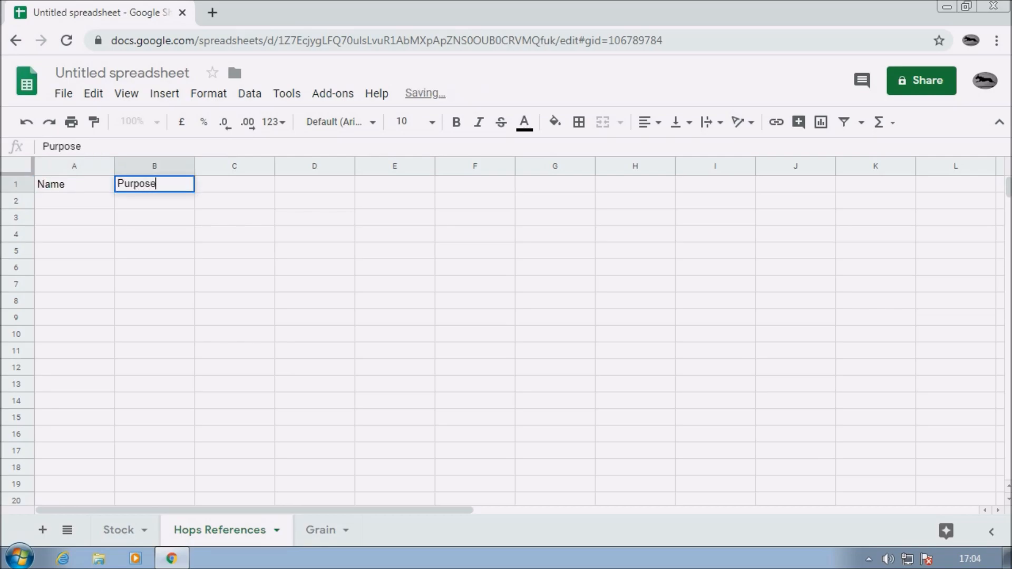
{"action": "key", "text": "Tab"}
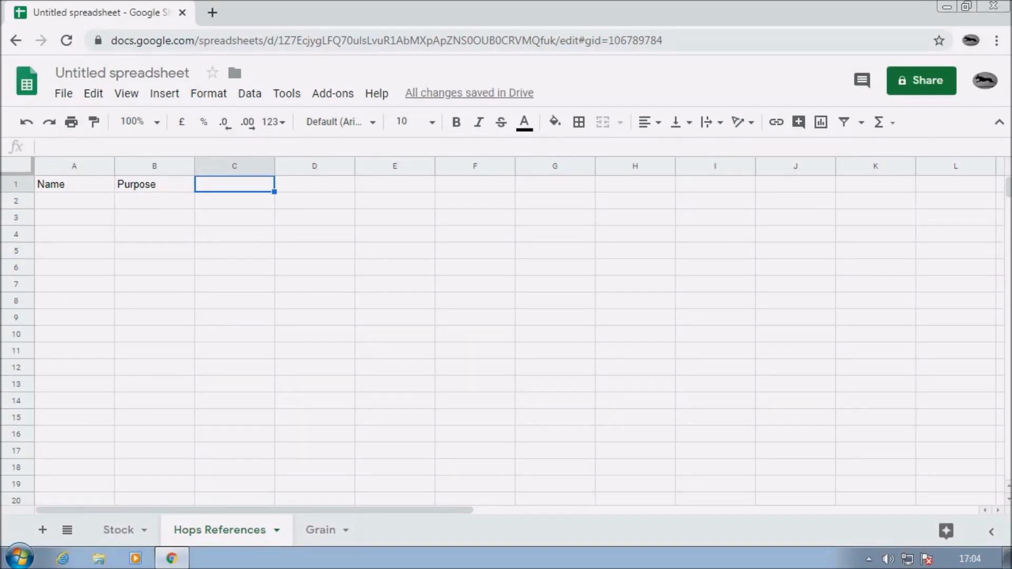
{"action": "type", "text": "Char"}
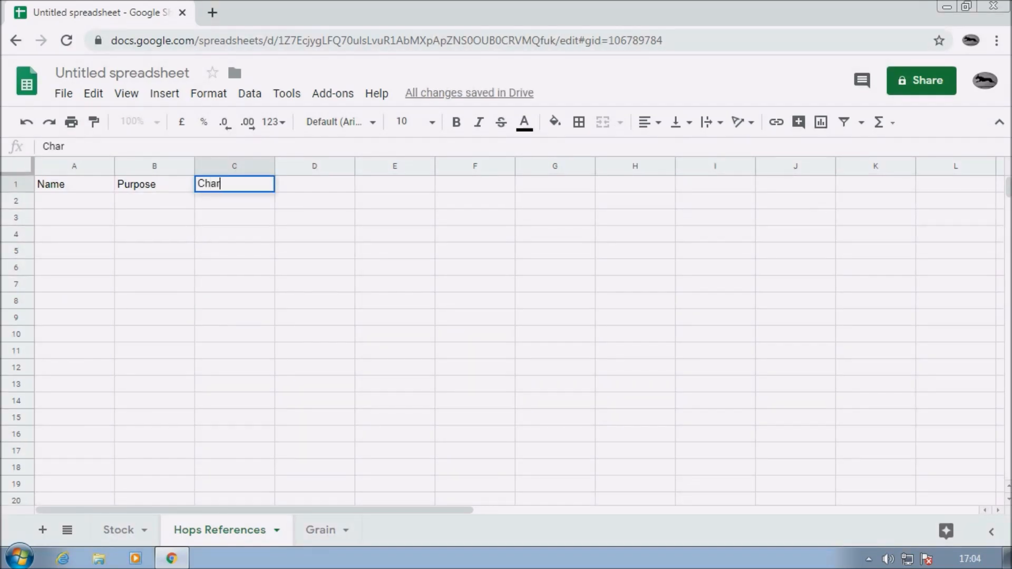
{"action": "type", "text": "acteristics"}
{"action": "key", "text": "Tab"}
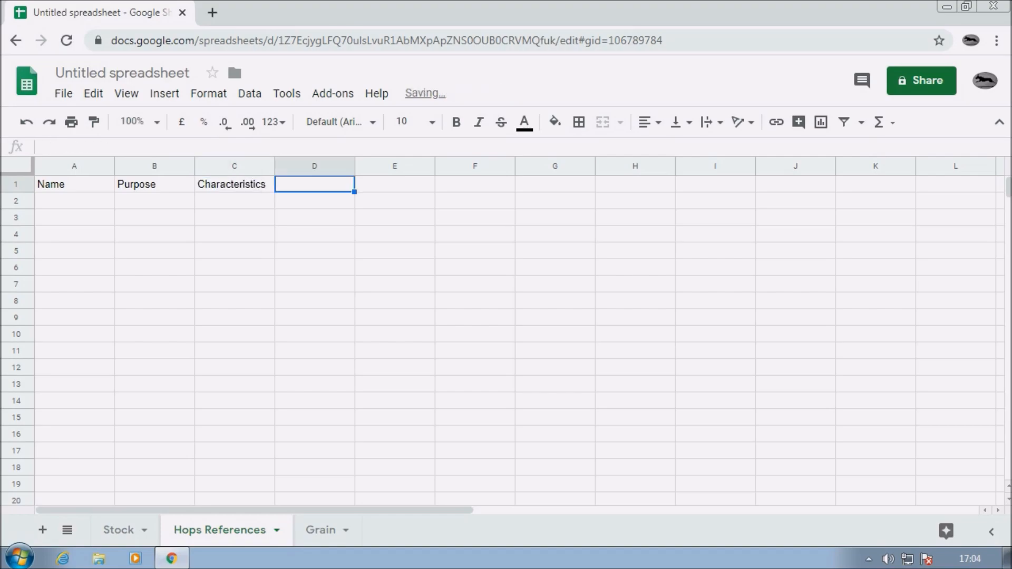
Step: Add the headings Alternative in D1 and Style Guide in E1
{"action": "type", "text": "A"}
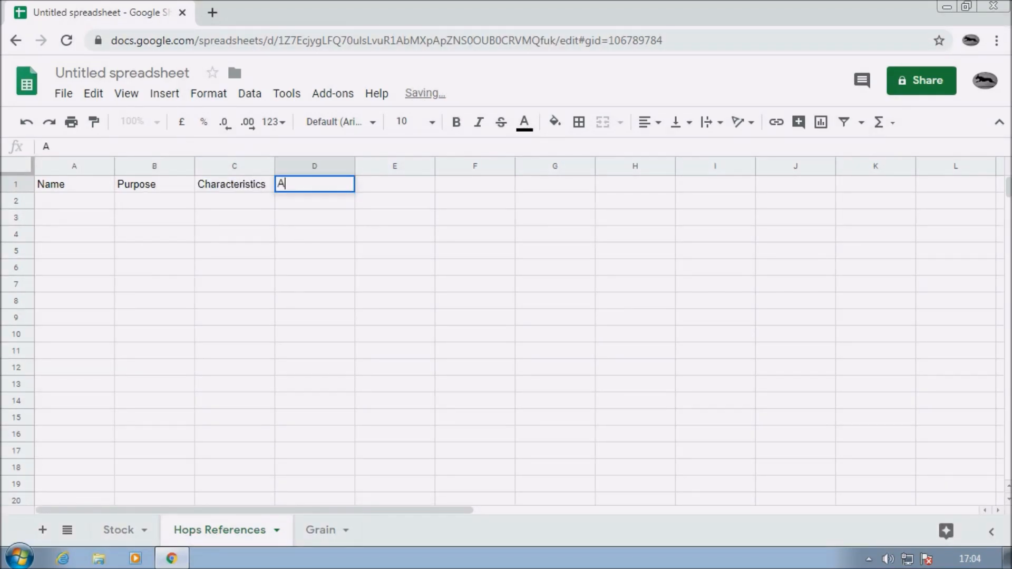
{"action": "type", "text": "lternative"}
{"action": "key", "text": "Tab"}
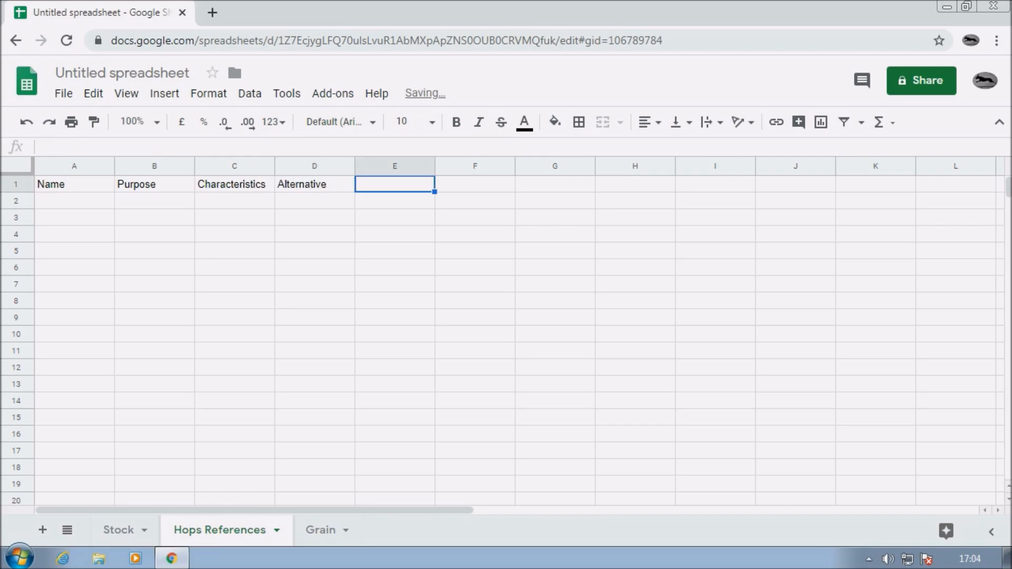
{"action": "type", "text": "Sty"}
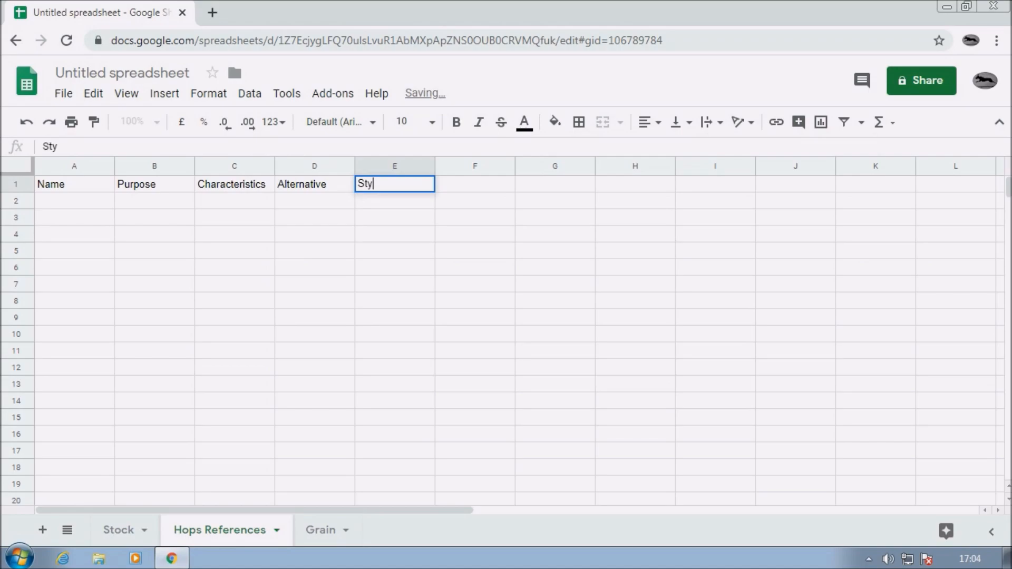
{"action": "type", "text": "le Guide"}
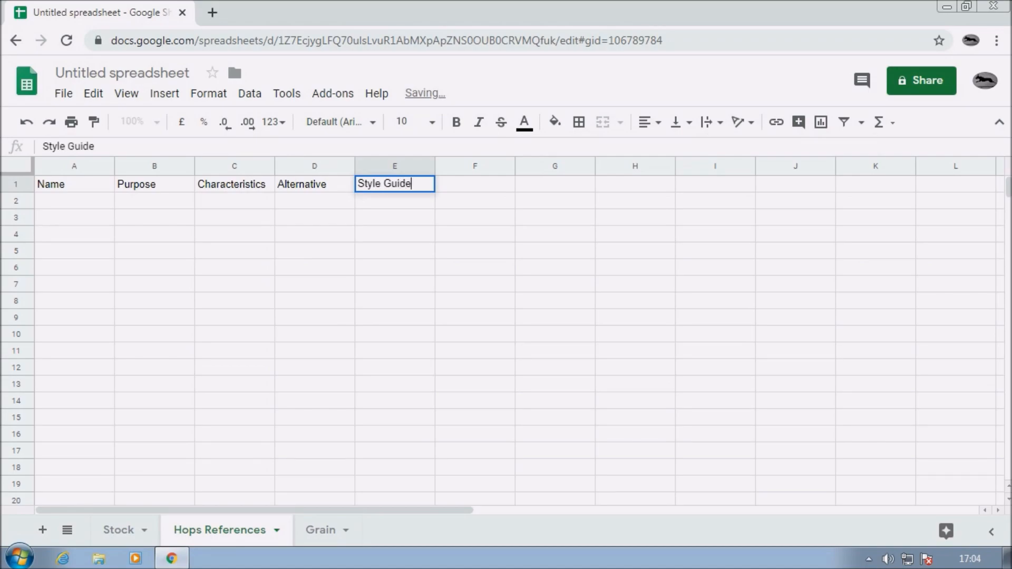
{"action": "key", "text": "Tab"}
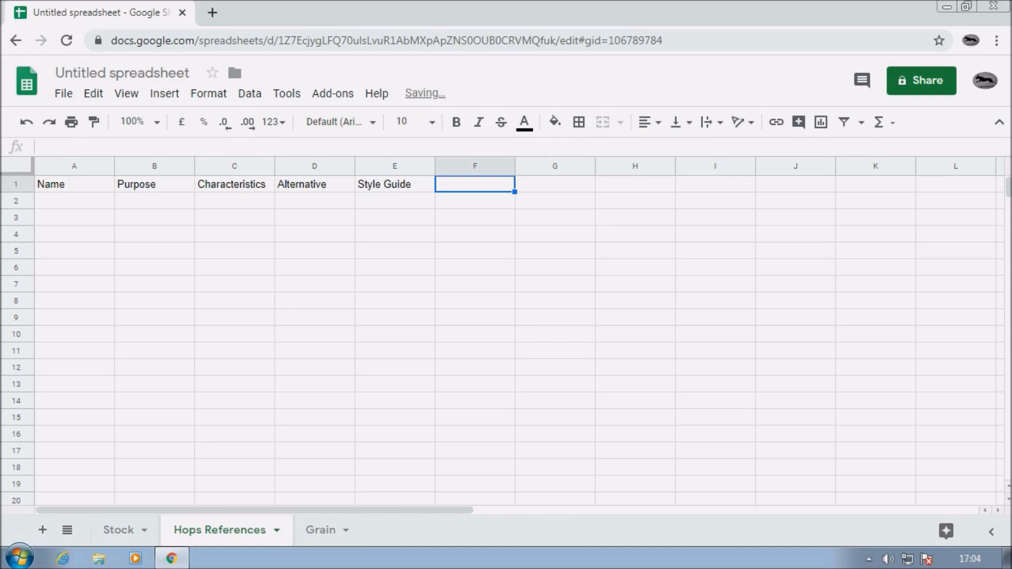
Step: Enter the heading Alpha acid in cell F1, correcting its spelling
{"action": "type", "text": "Al"}
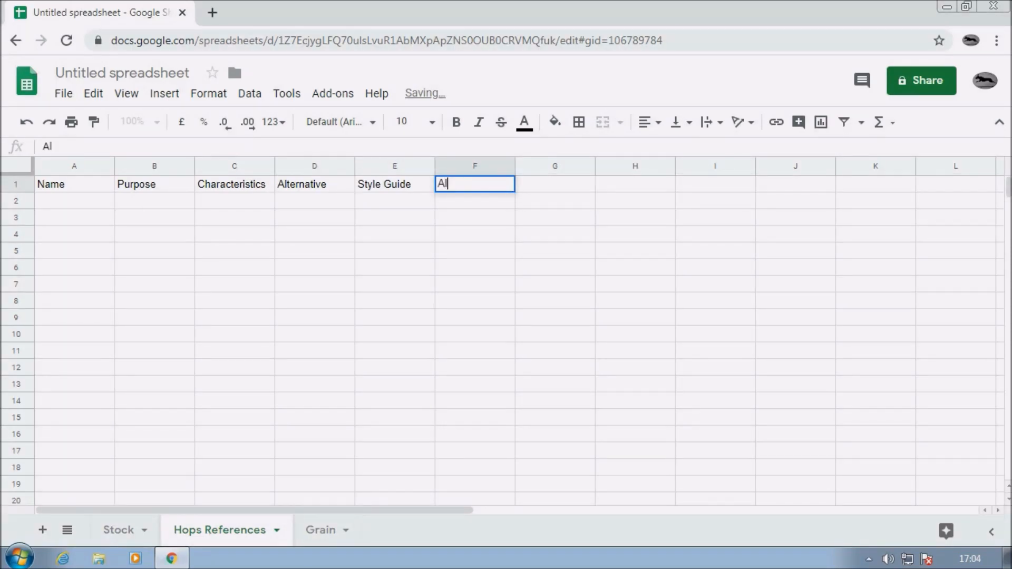
{"action": "type", "text": "ph acid"}
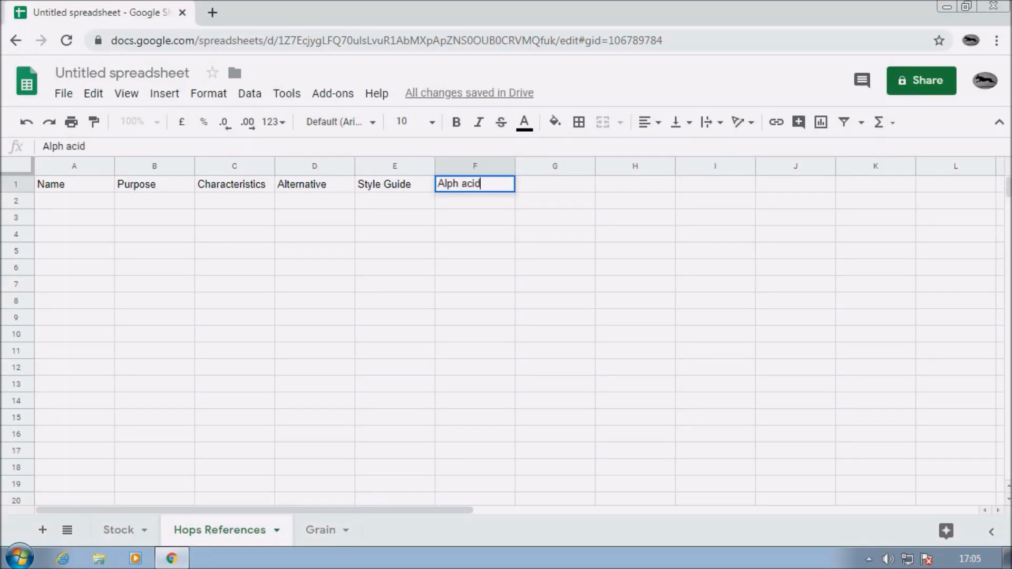
{"action": "key", "text": "Tab"}
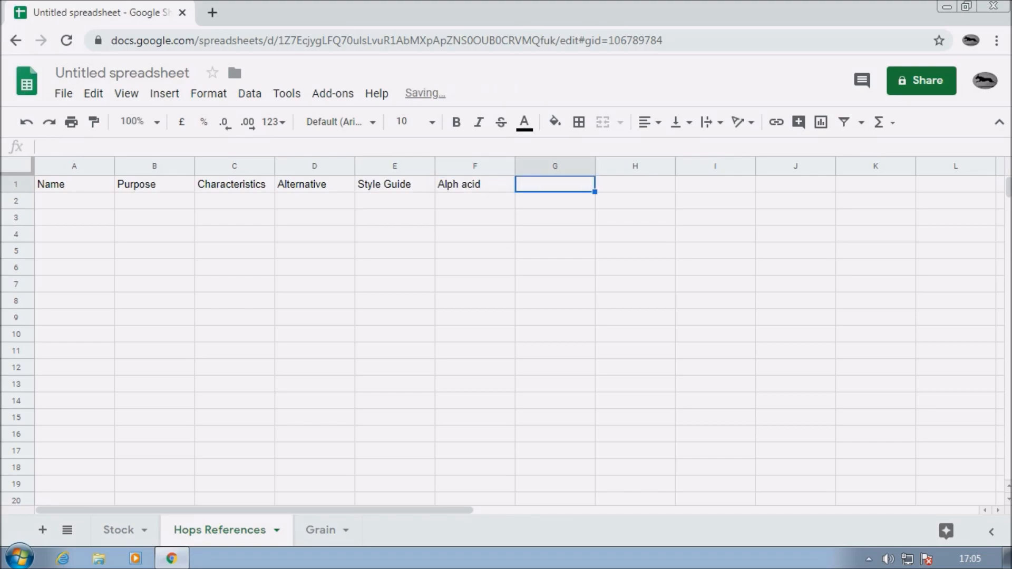
{"action": "key", "text": "Left"}
{"action": "key", "text": "F2"}
{"action": "key", "text": "Left"}
{"action": "key", "text": "Left"}
{"action": "key", "text": "Left"}
{"action": "key", "text": "Left"}
{"action": "key", "text": "Left"}
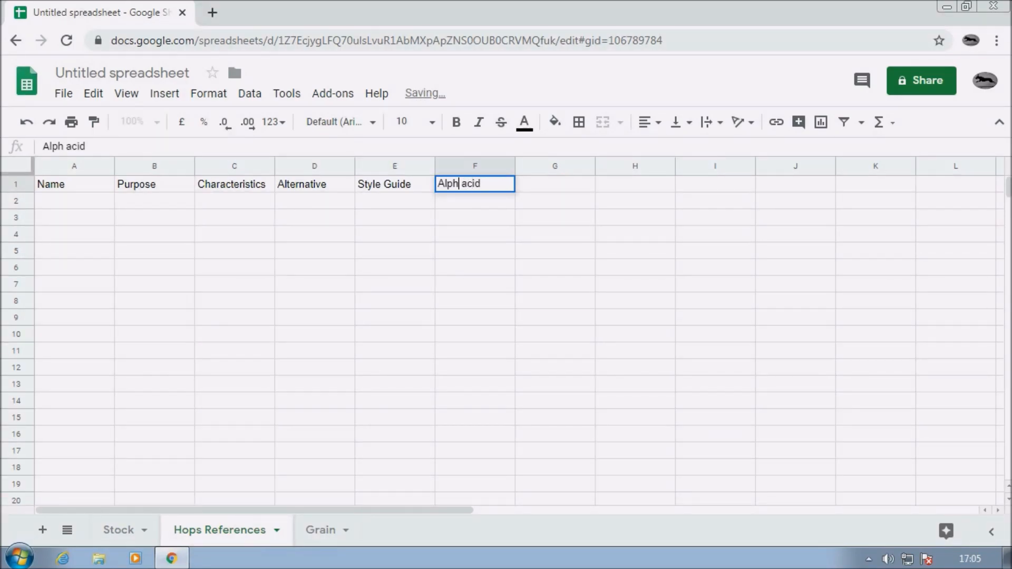
{"action": "type", "text": "a"}
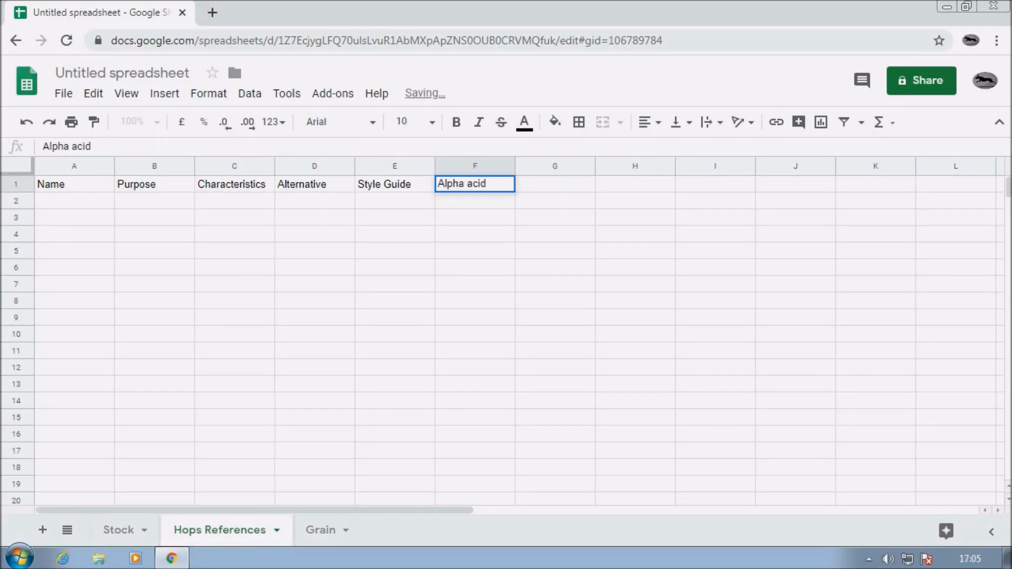
{"action": "key", "text": "Return"}
Step: Complete the header row with Beta acid in G1, Cohumulone in H1 and Country in I1
{"action": "key", "text": "Up"}
{"action": "key", "text": "Right"}
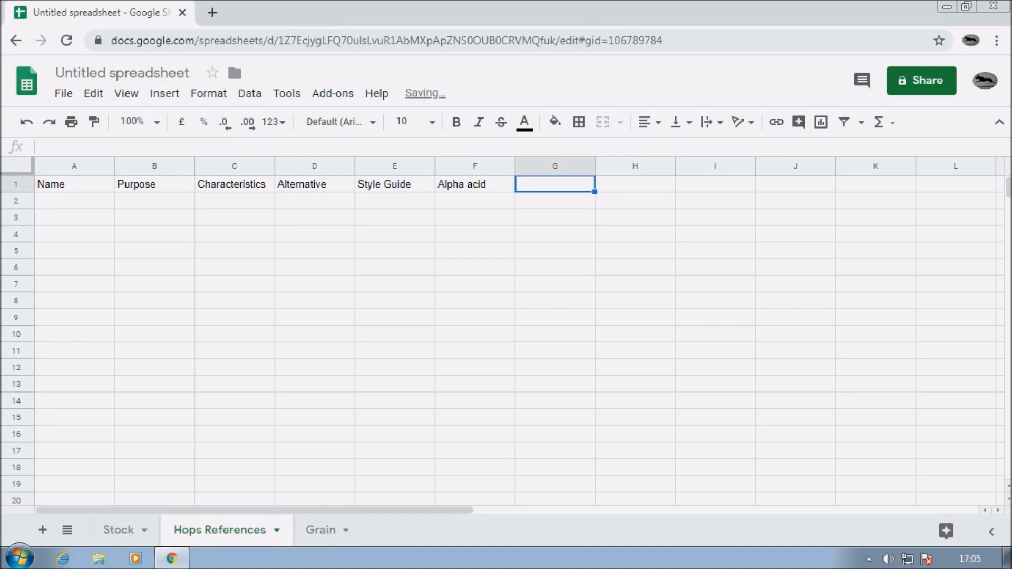
{"action": "type", "text": "Be"}
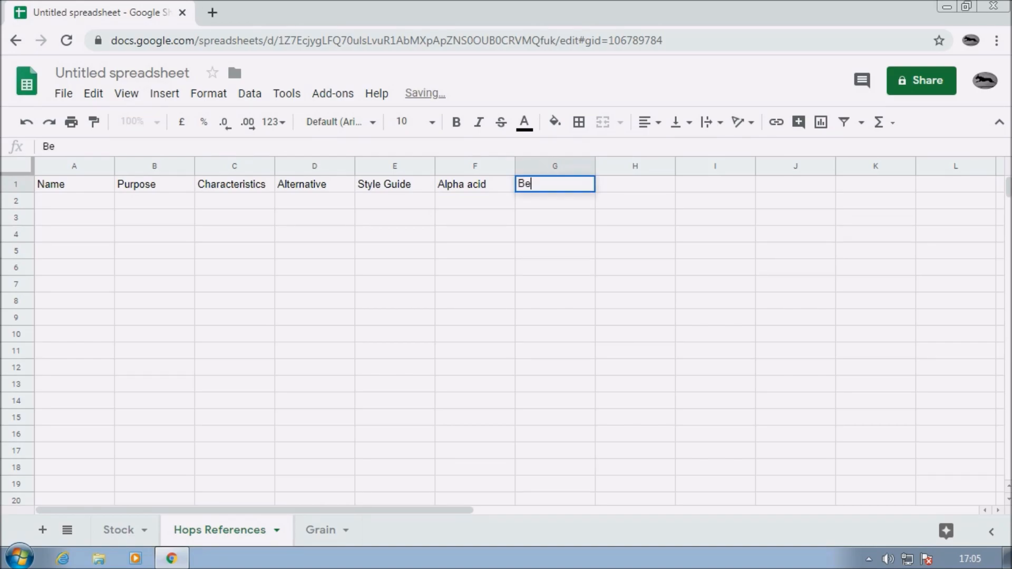
{"action": "type", "text": "ta acid"}
{"action": "key", "text": "Tab"}
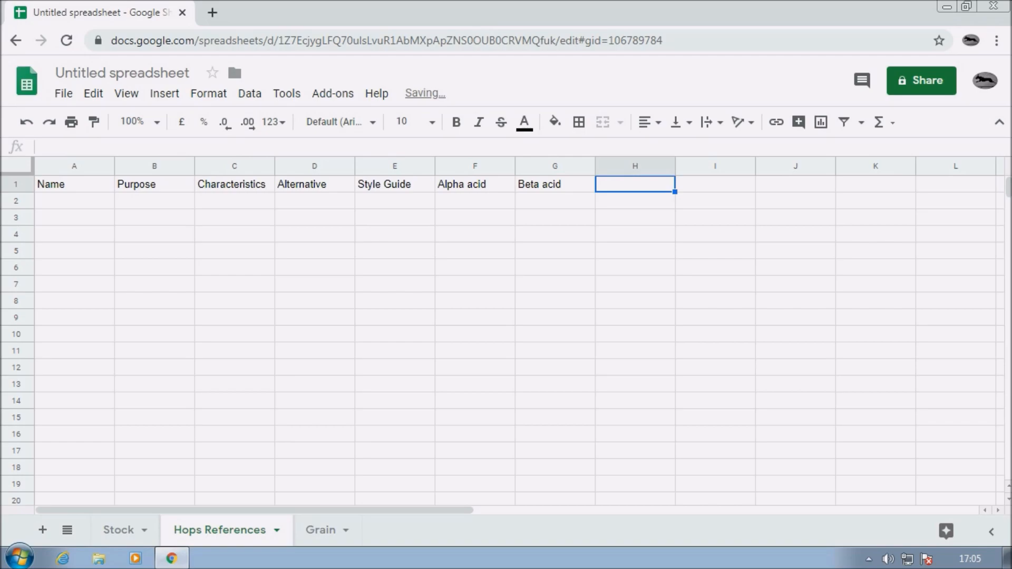
{"action": "type", "text": "Cohumulone"}
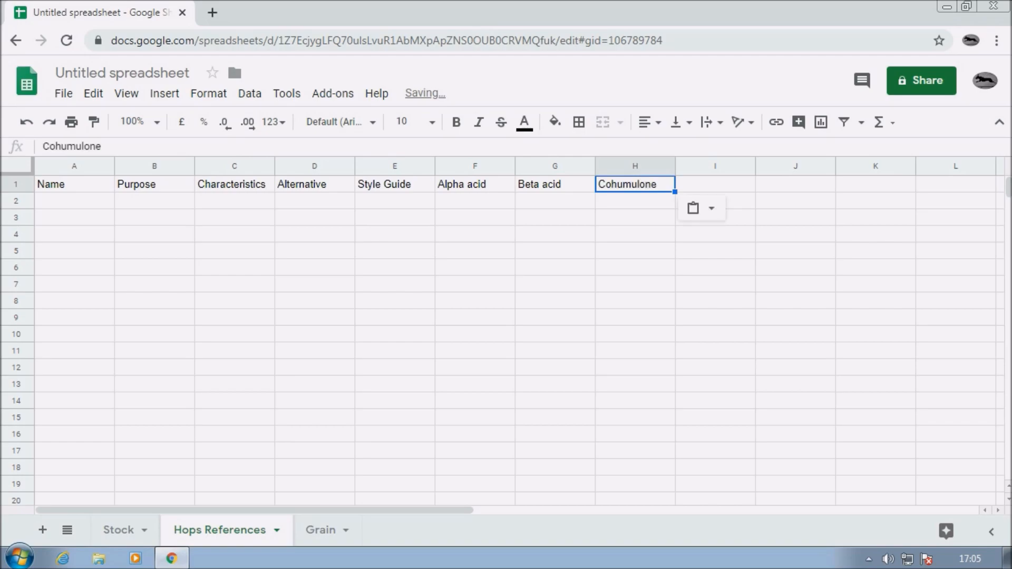
{"action": "left_click", "coordinate": [715, 184]}
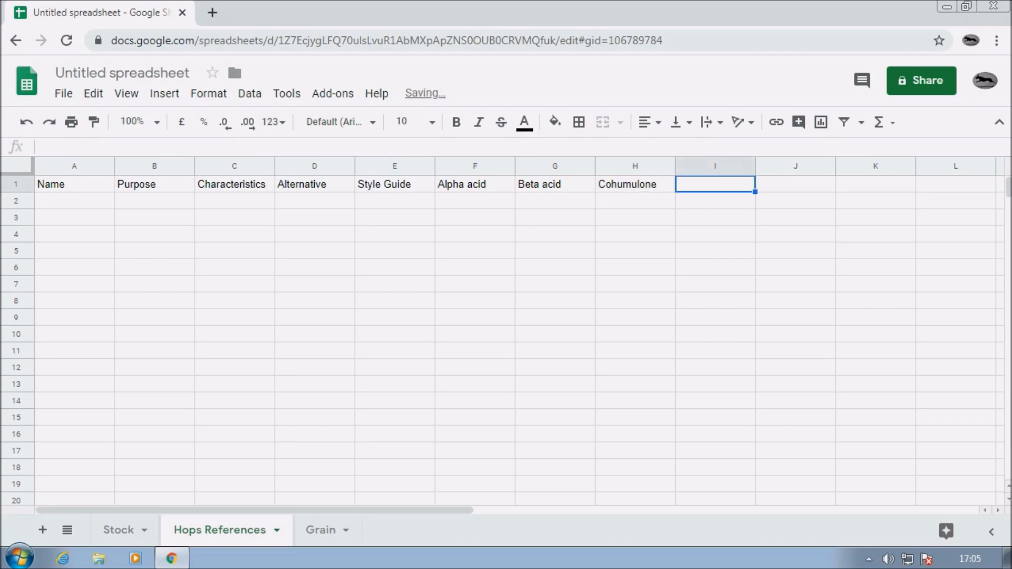
{"action": "type", "text": "Country"}
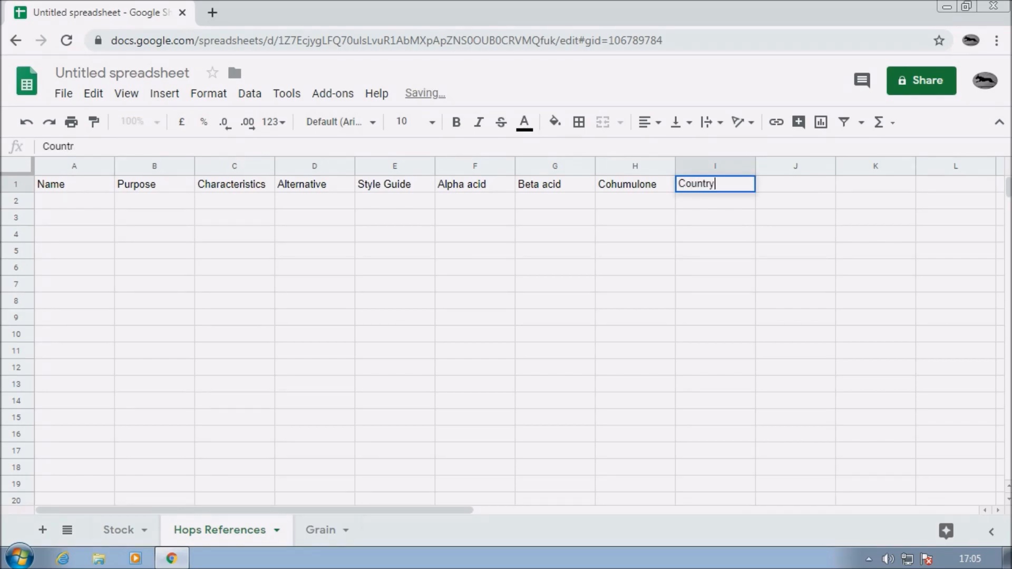
{"action": "key", "text": "Return"}
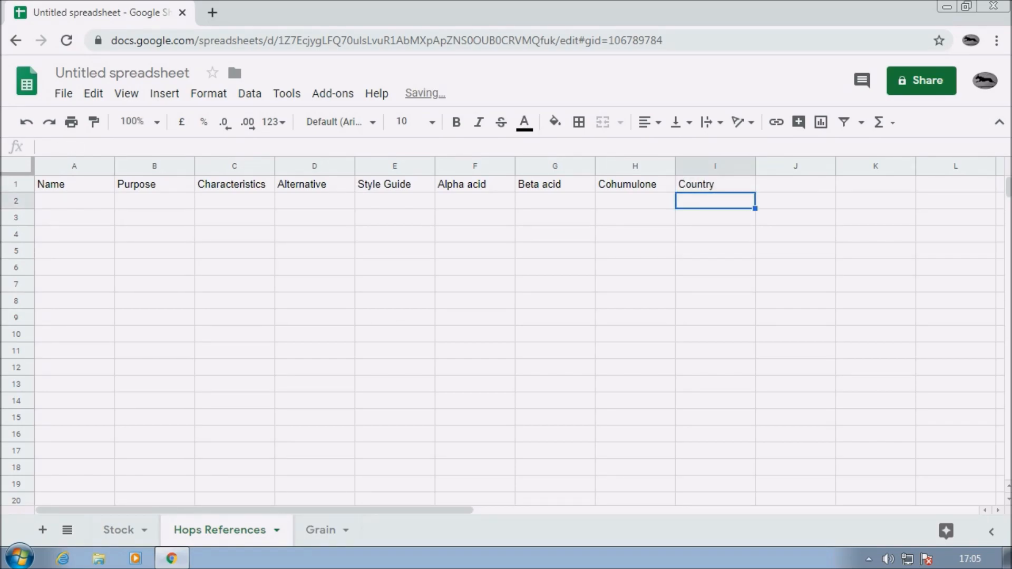
{"action": "key", "text": "Left"}
{"action": "key", "text": "Left"}
{"action": "key", "text": "Left"}
{"action": "key", "text": "Left"}
{"action": "key", "text": "Left"}
{"action": "key", "text": "Left"}
{"action": "key", "text": "Left"}
{"action": "key", "text": "Left"}
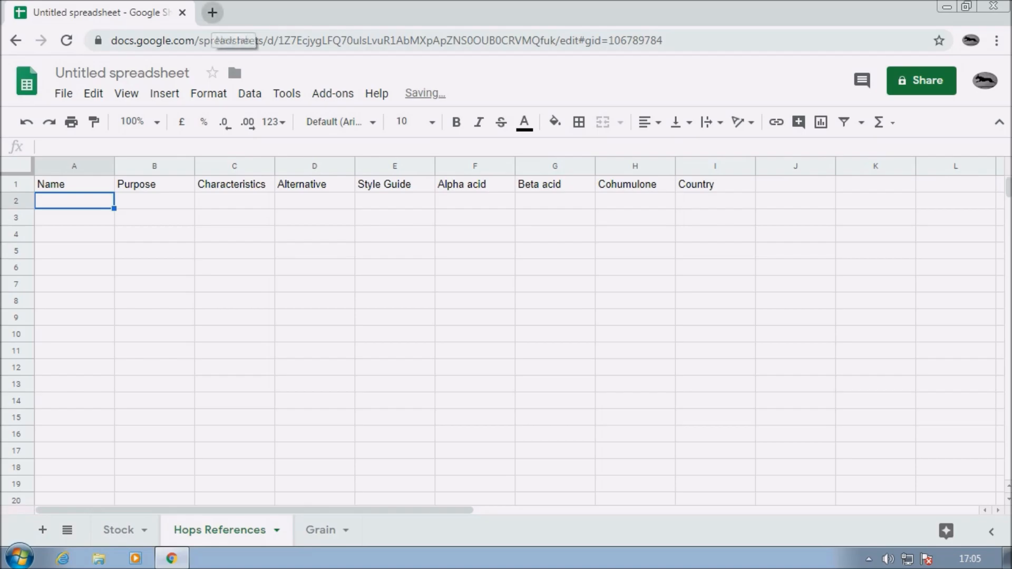
{"action": "left_click", "coordinate": [213, 12]}
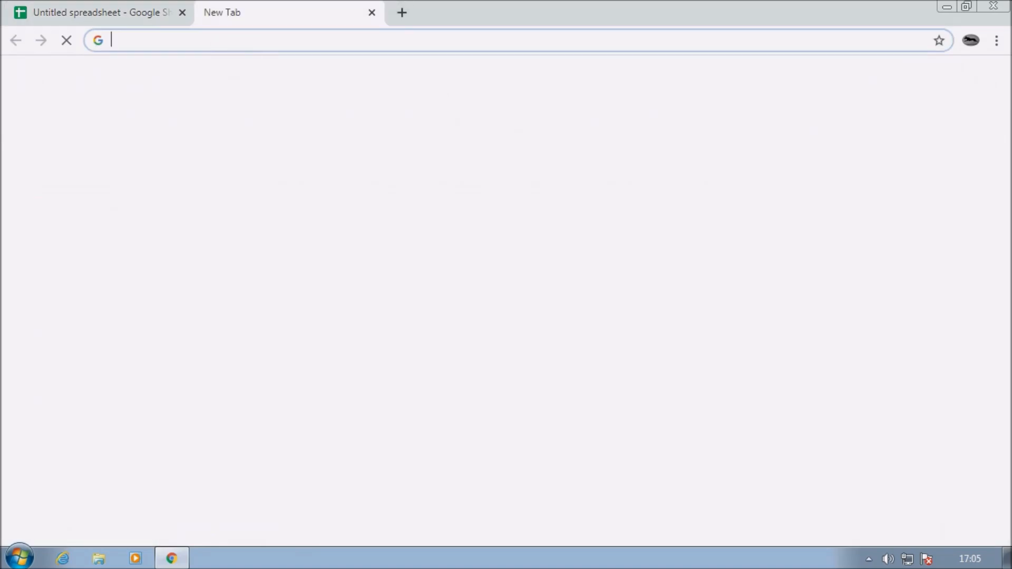
{"action": "type", "text": "http://www.hopslist.com/hops/"}
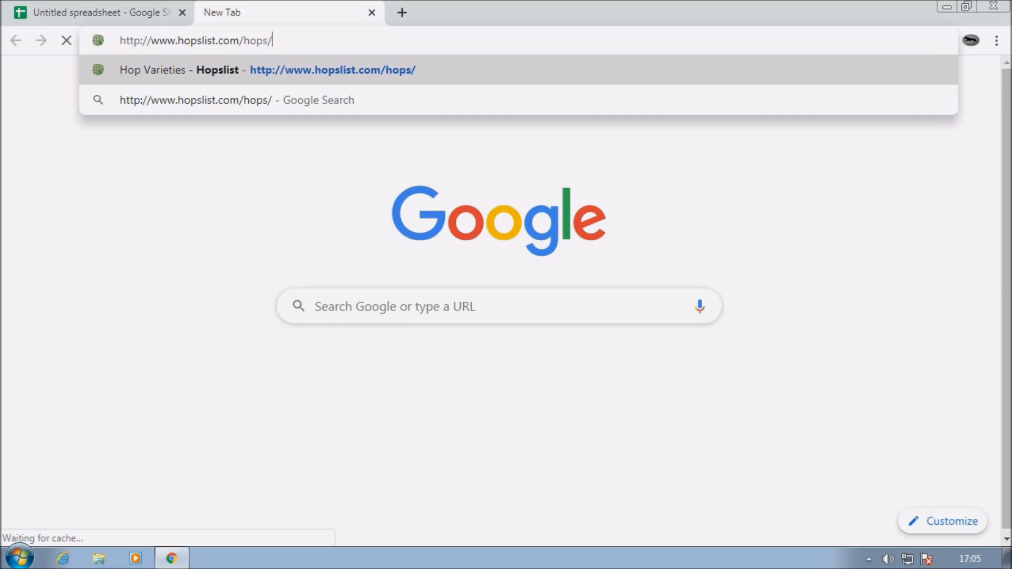
{"action": "key", "text": "Return"}
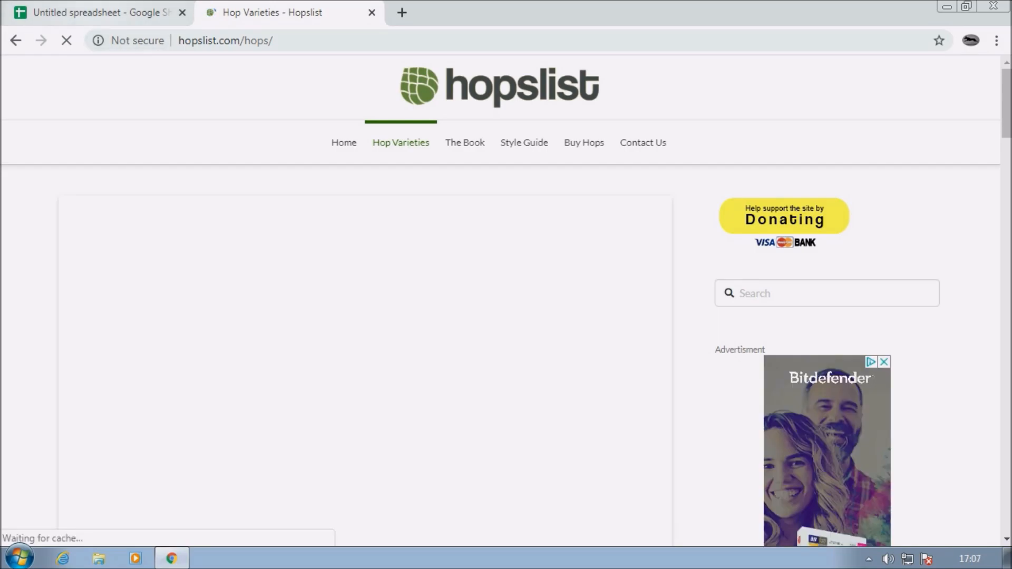
Step: Back in the Google Sheets spreadsheet, enter Admiral as the name in A2 and Bittering as its purpose in B2
{"action": "left_click", "coordinate": [106, 13]}
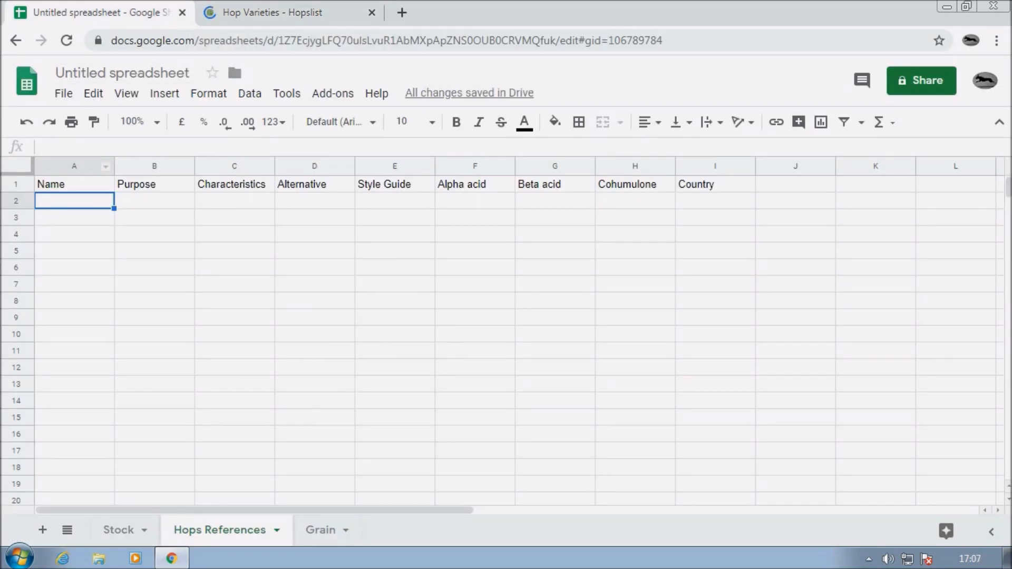
{"action": "type", "text": "Ad"}
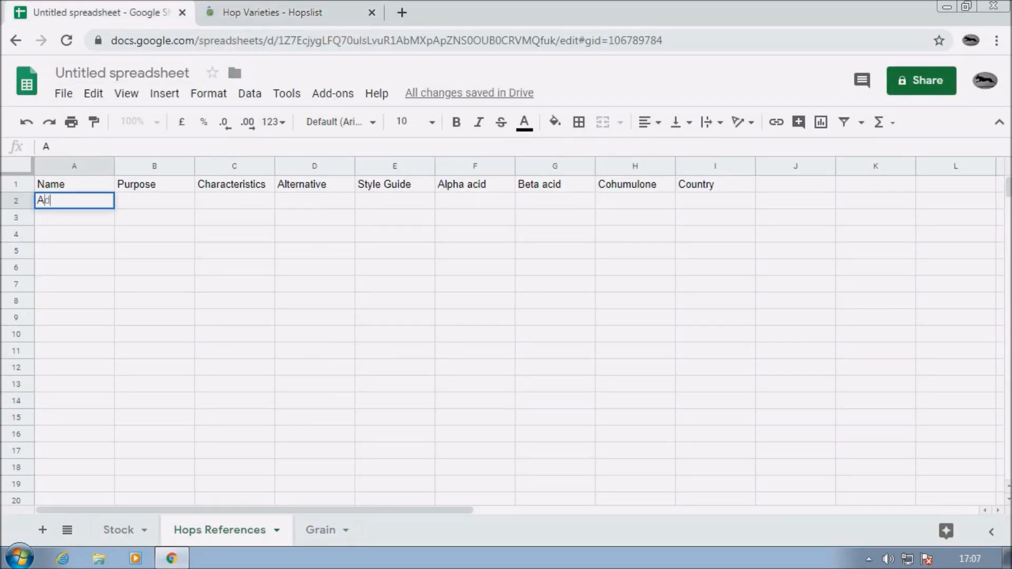
{"action": "type", "text": "miral"}
{"action": "key", "text": "Tab"}
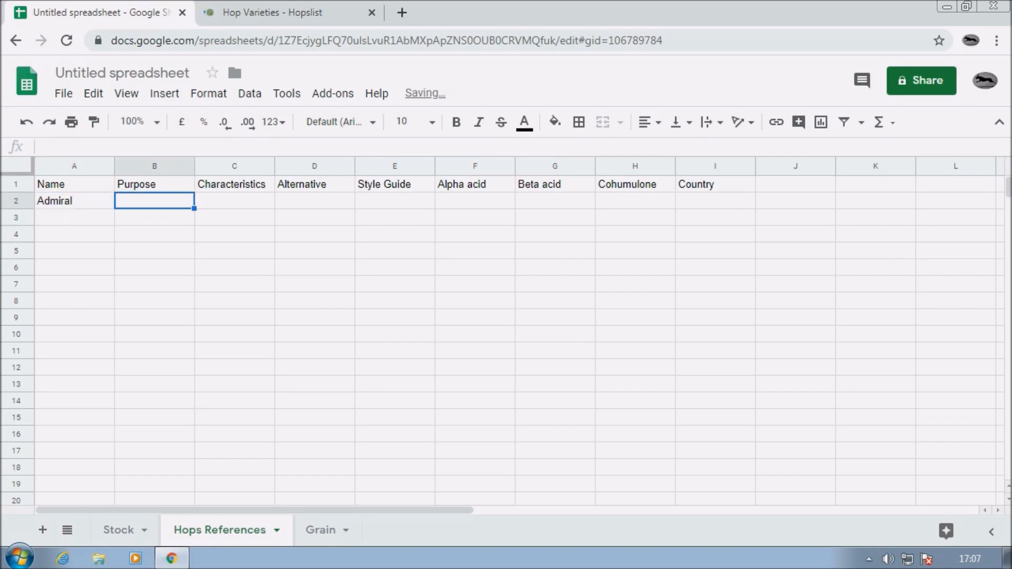
{"action": "type", "text": "Bitte"}
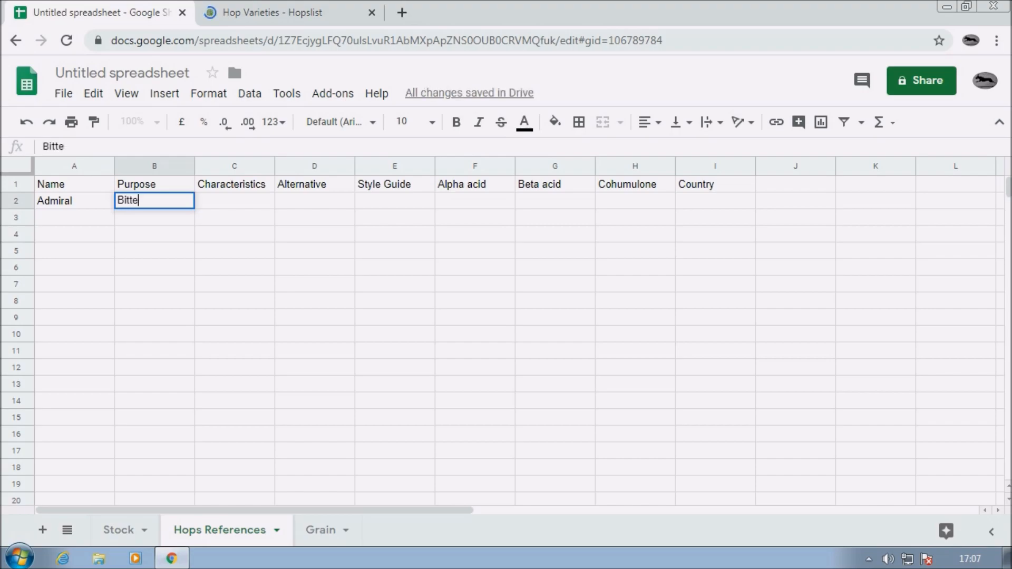
{"action": "type", "text": "ring"}
{"action": "key", "text": "Tab"}
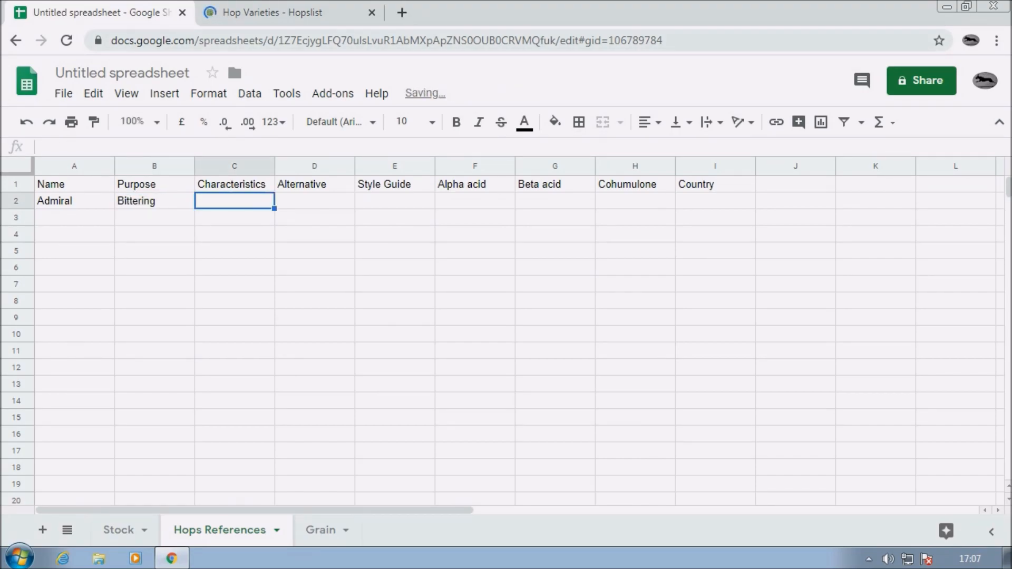
Step: Switch to the Hopslist site and open the Admiral page from the Bittering Hops list
{"action": "key", "text": "ctrl+Tab"}
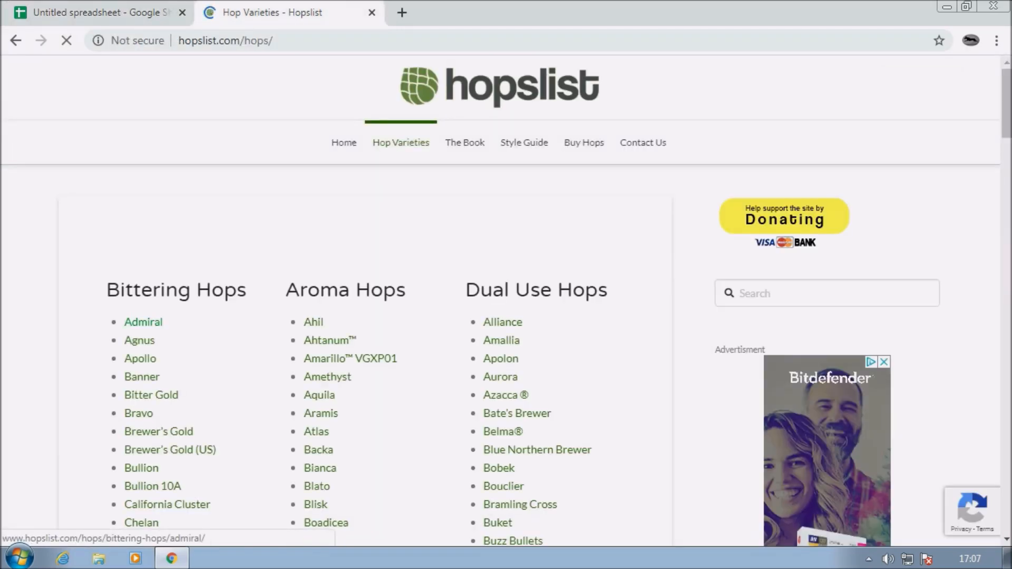
{"action": "left_click", "coordinate": [144, 322]}
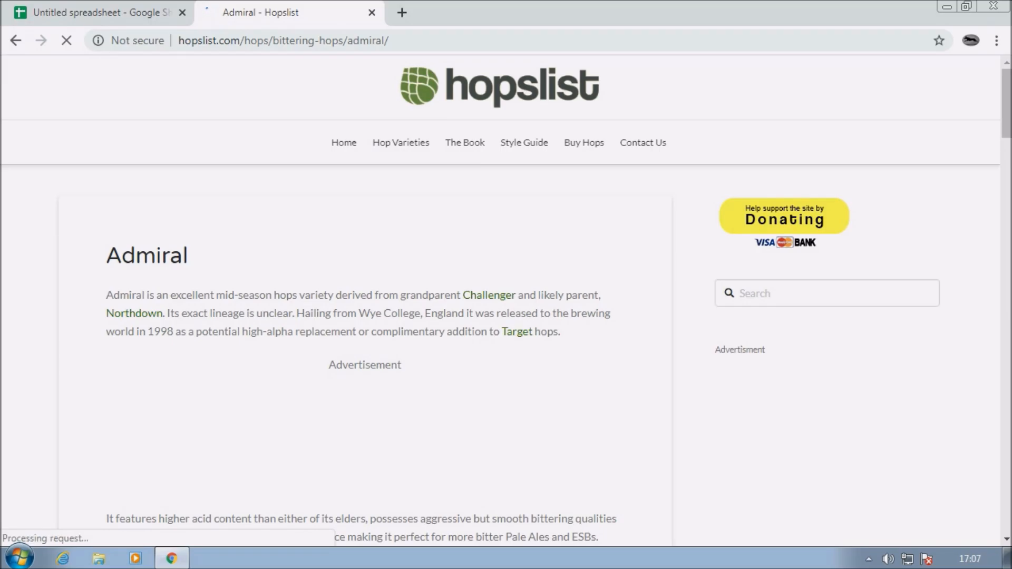
Step: Copy the Characteristics text, "Aggressive but smooth bittering with an orange-citrus and herbal resonance", from the Admiral page
{"action": "scroll", "coordinate": [506, 295], "scroll_direction": "down", "scroll_amount": 3}
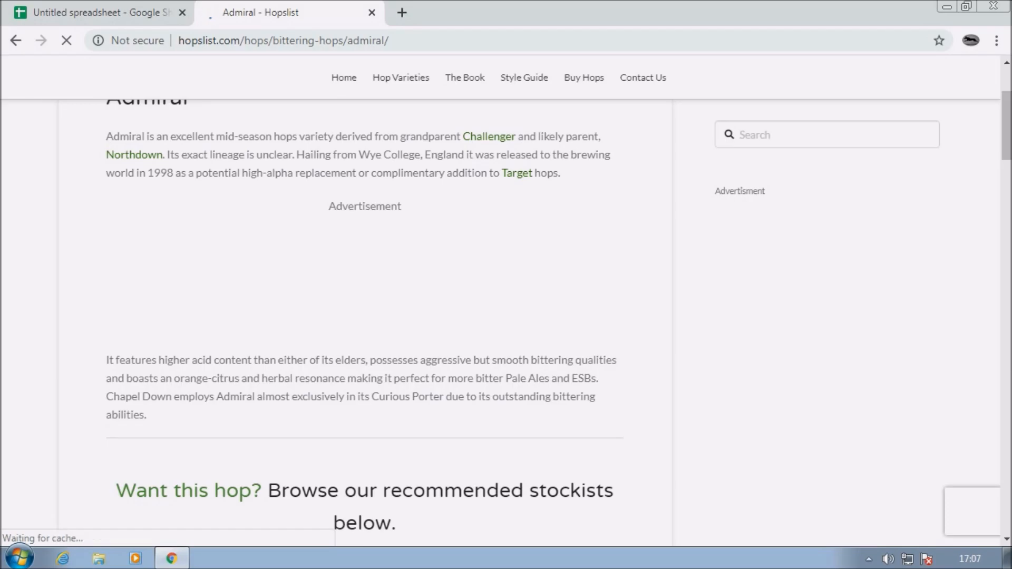
{"action": "scroll", "coordinate": [506, 295], "scroll_direction": "down", "scroll_amount": 1}
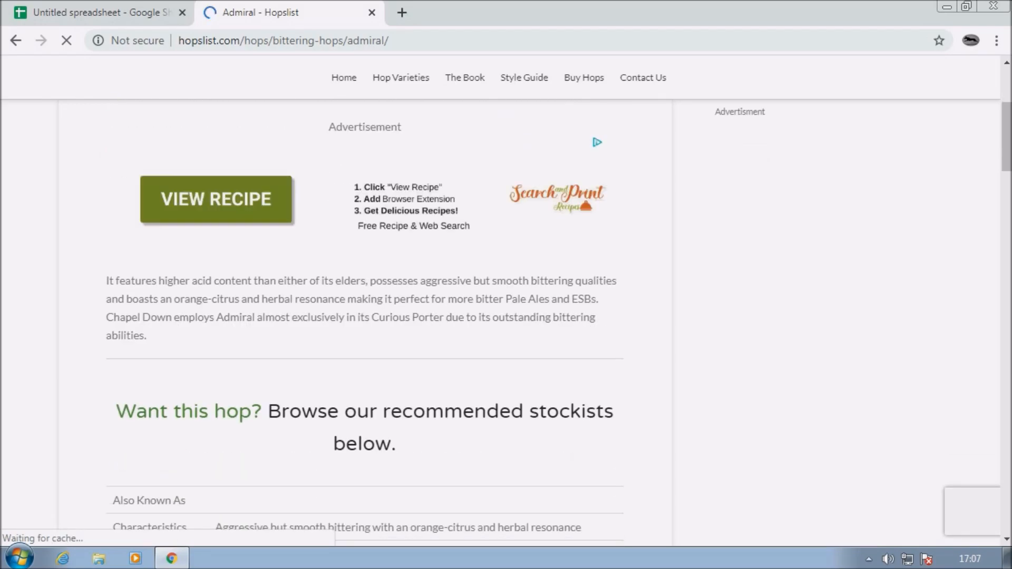
{"action": "scroll", "coordinate": [506, 332], "scroll_direction": "down", "scroll_amount": 3}
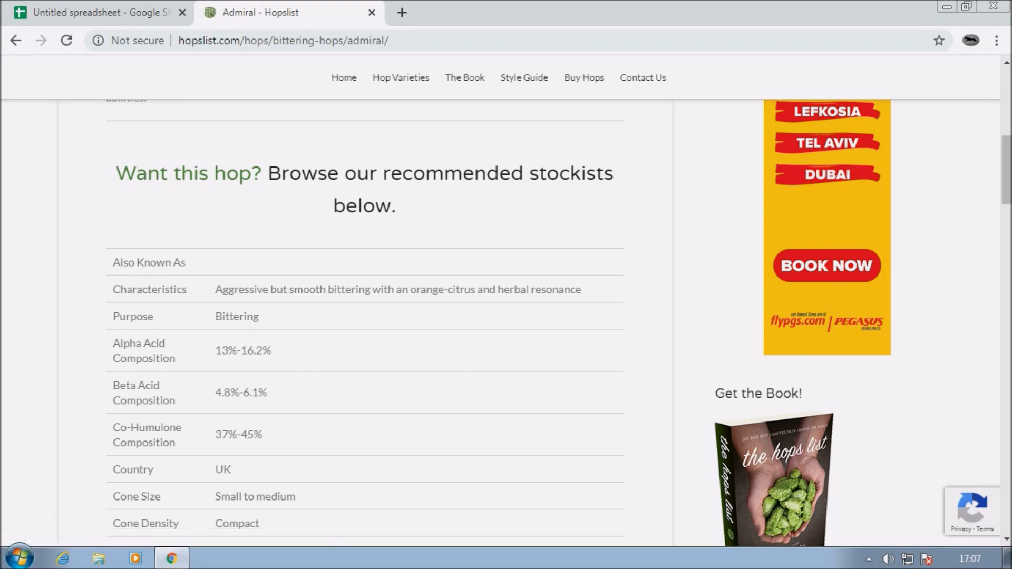
{"action": "left_click_drag", "start_coordinate": [215, 290], "coordinate": [581, 289]}
{"action": "right_click", "coordinate": [573, 293]}
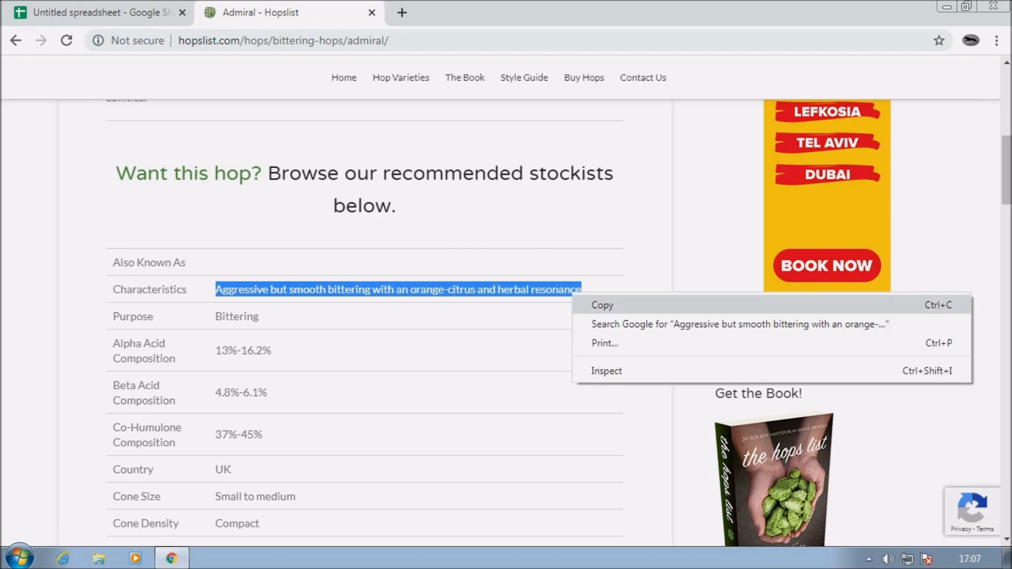
{"action": "left_click", "coordinate": [602, 305]}
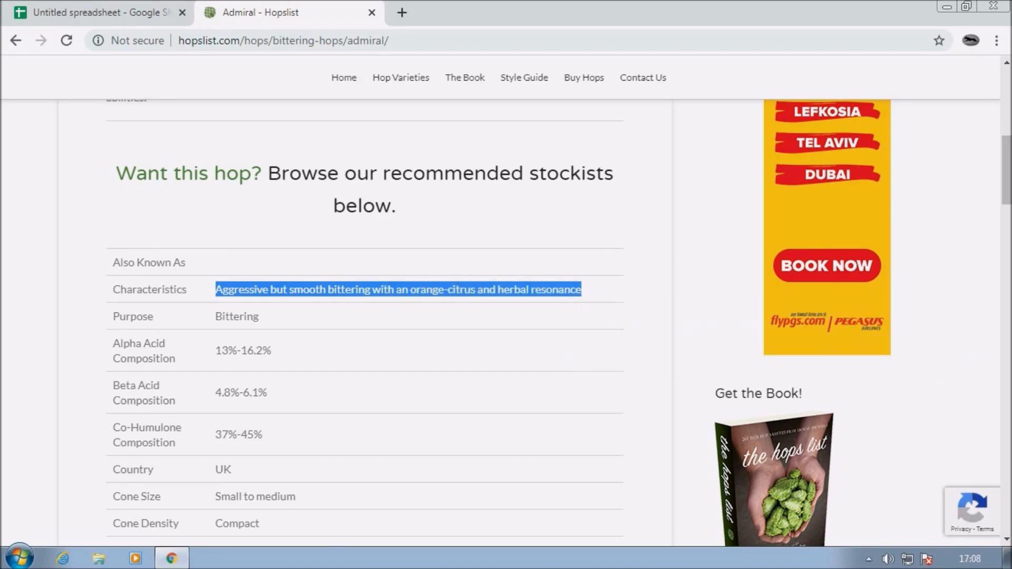
Step: Switch to the Google Sheets spreadsheet and paste the copied characteristics text into C2 of Hops References
{"action": "left_click", "coordinate": [102, 13]}
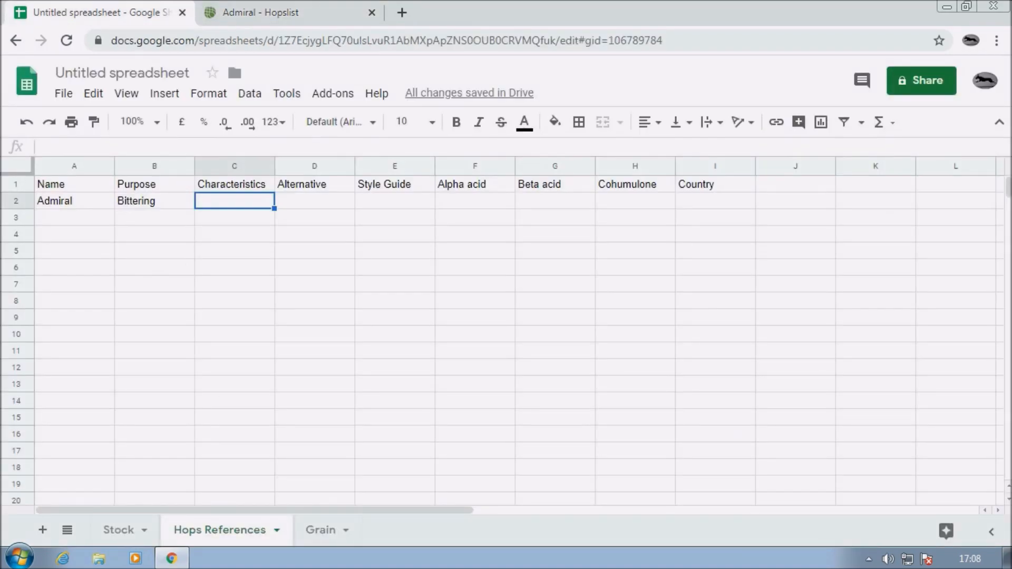
{"action": "right_click", "coordinate": [245, 201]}
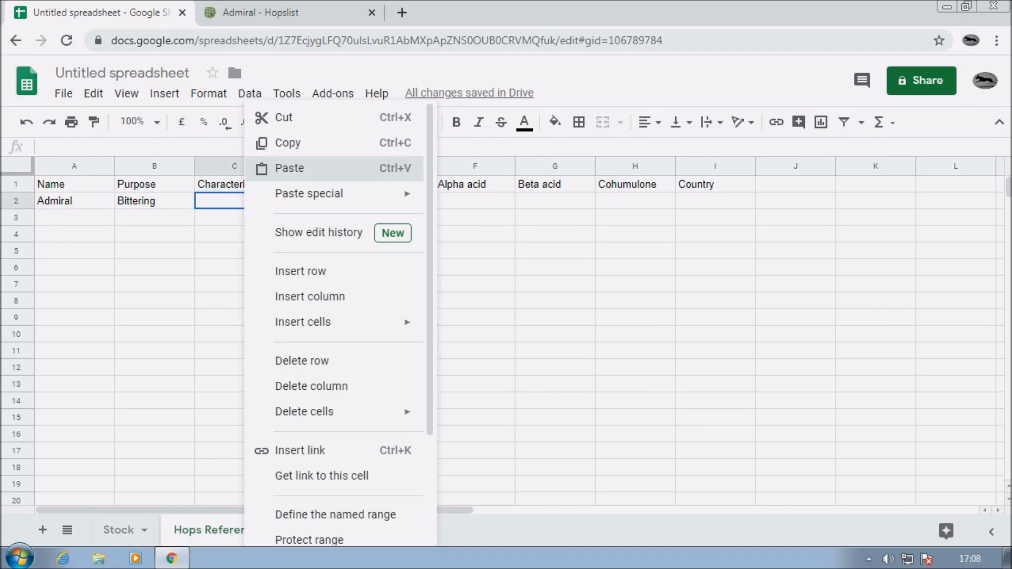
{"action": "left_click", "coordinate": [290, 168]}
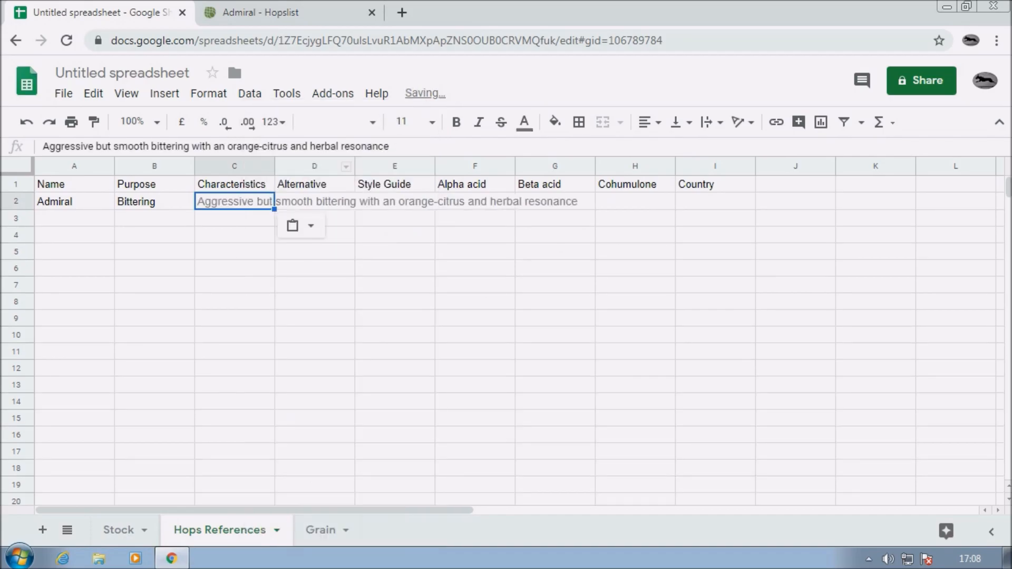
{"action": "left_click", "coordinate": [315, 235]}
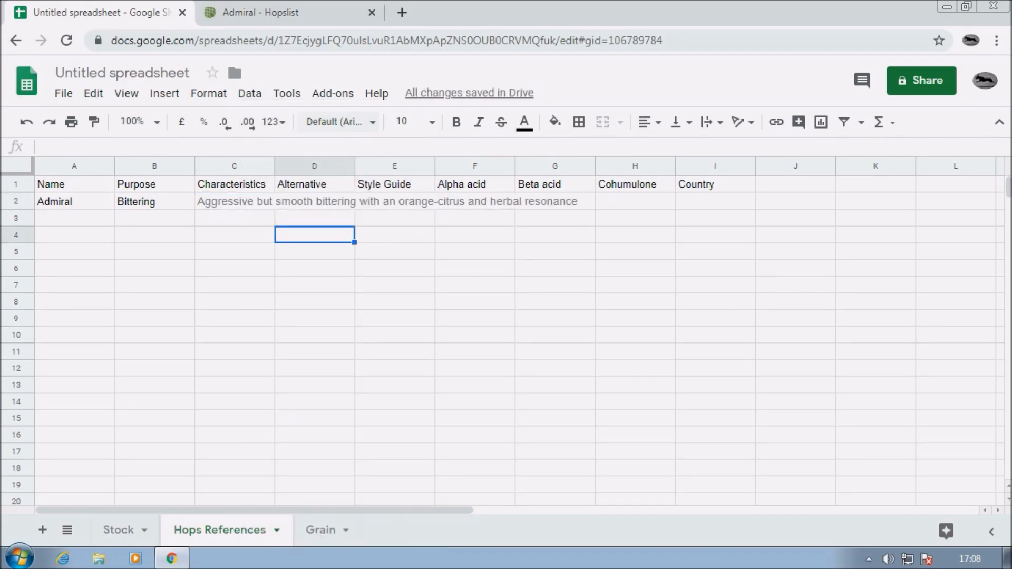
Step: Return to the Hopslist Admiral page and copy the Substitutes list running from Chinook to Target
{"action": "left_click", "coordinate": [265, 13]}
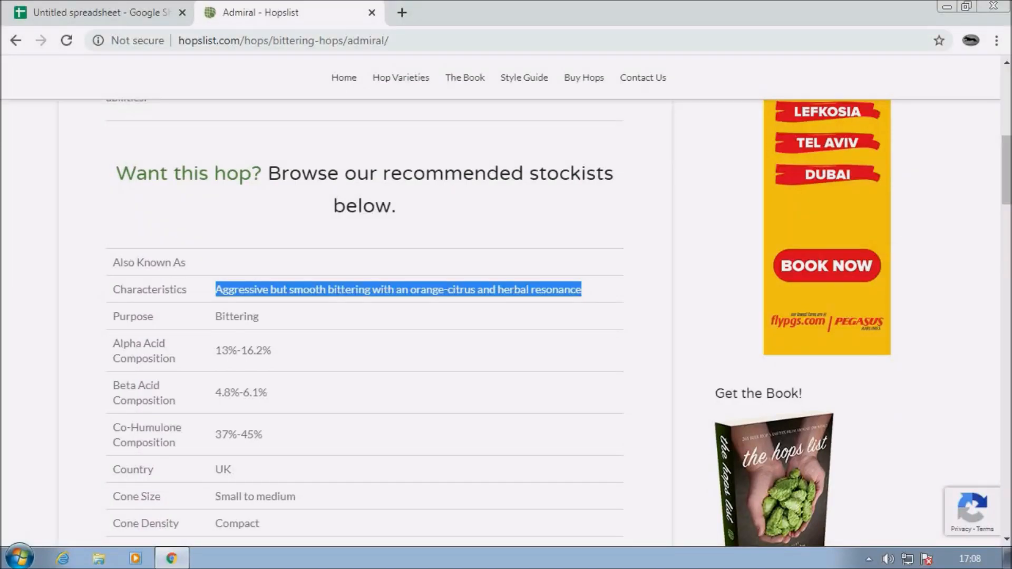
{"action": "scroll", "coordinate": [363, 316], "scroll_direction": "down", "scroll_amount": 3}
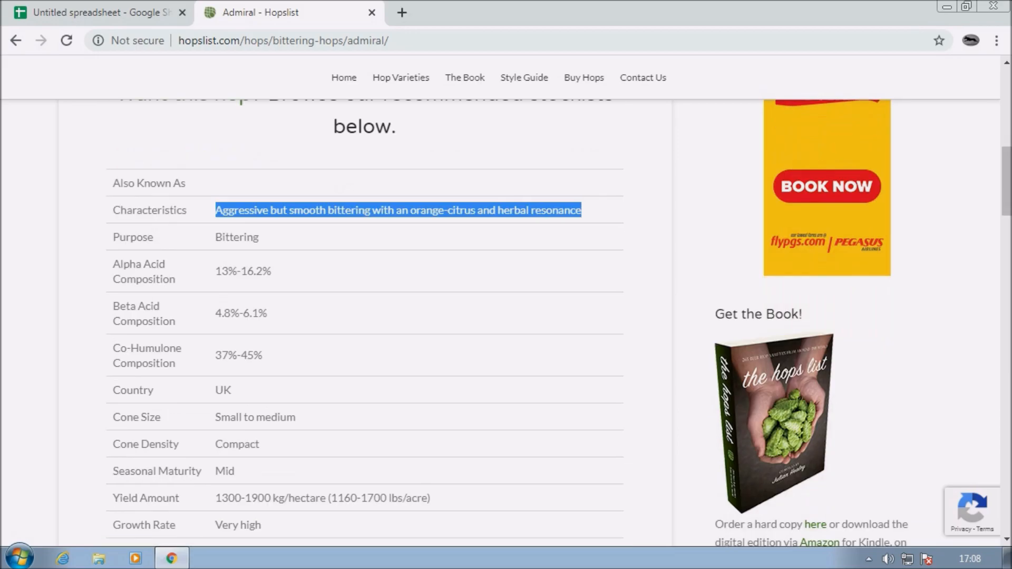
{"action": "left_click_drag", "start_coordinate": [232, 310], "coordinate": [113, 310]}
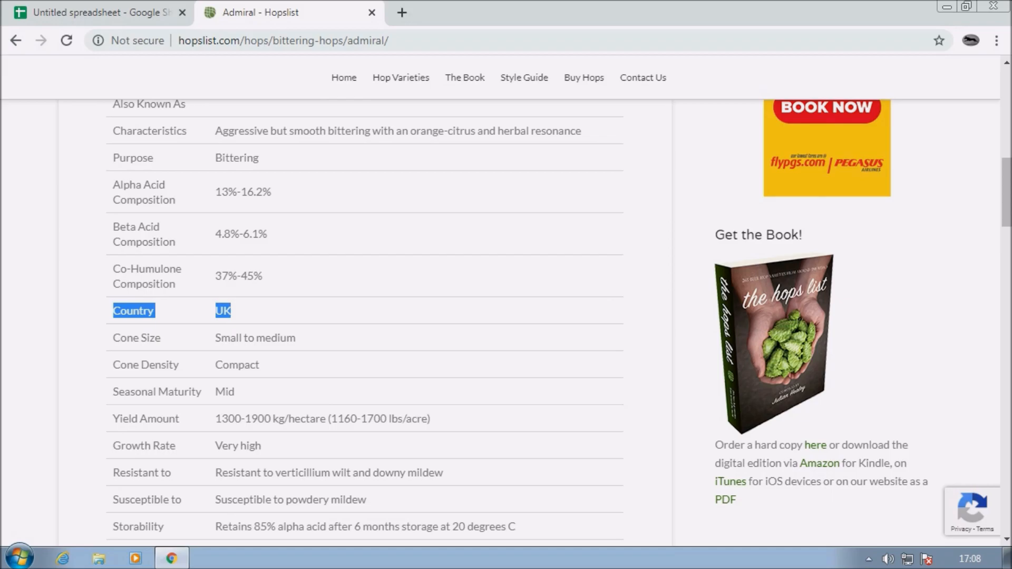
{"action": "scroll", "coordinate": [364, 316], "scroll_direction": "down", "scroll_amount": 2}
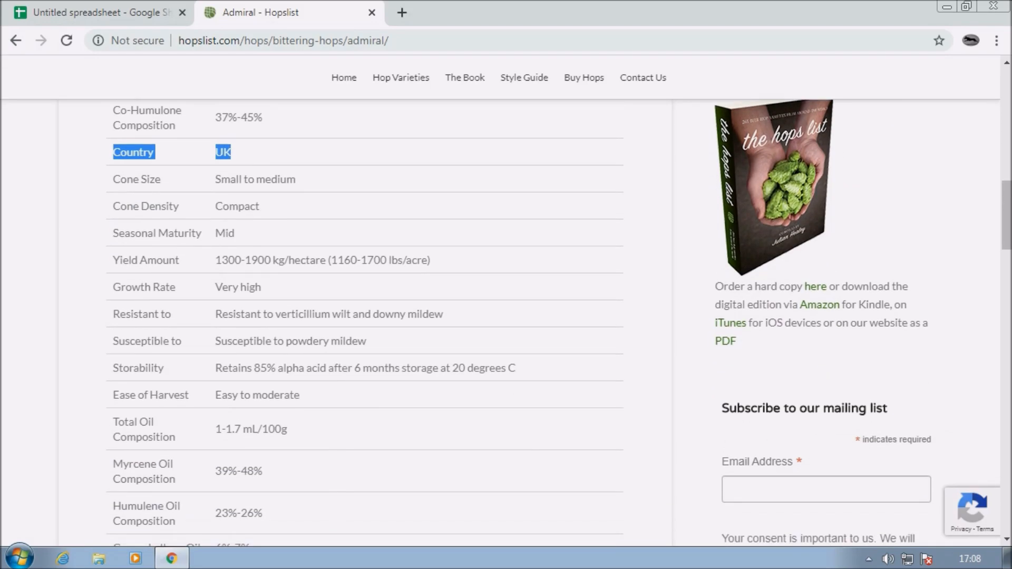
{"action": "scroll", "coordinate": [506, 316], "scroll_direction": "down", "scroll_amount": 2}
{"action": "scroll", "coordinate": [506, 316], "scroll_direction": "down", "scroll_amount": 2}
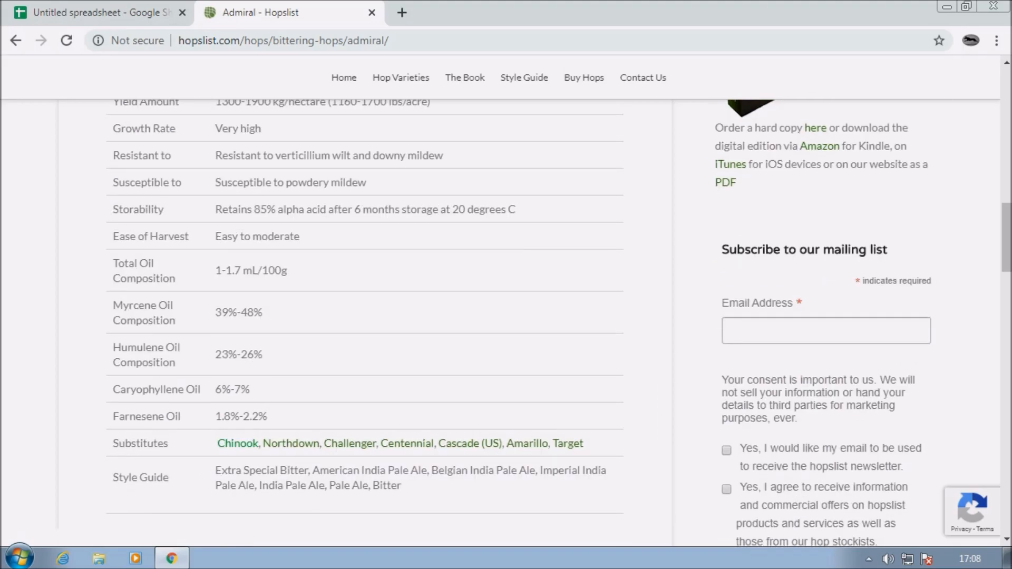
{"action": "left_click_drag", "start_coordinate": [216, 444], "coordinate": [583, 445]}
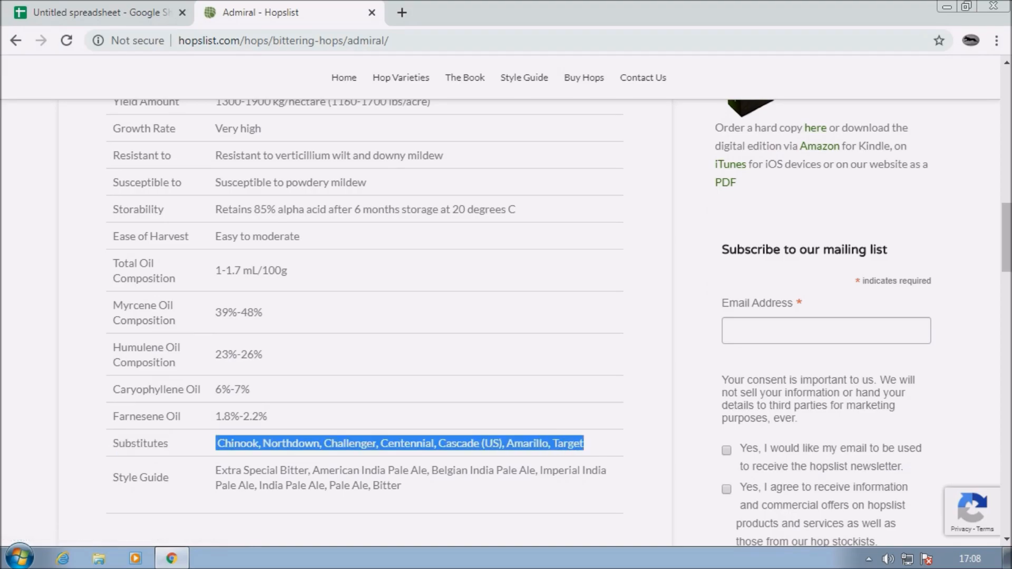
{"action": "right_click", "coordinate": [549, 443]}
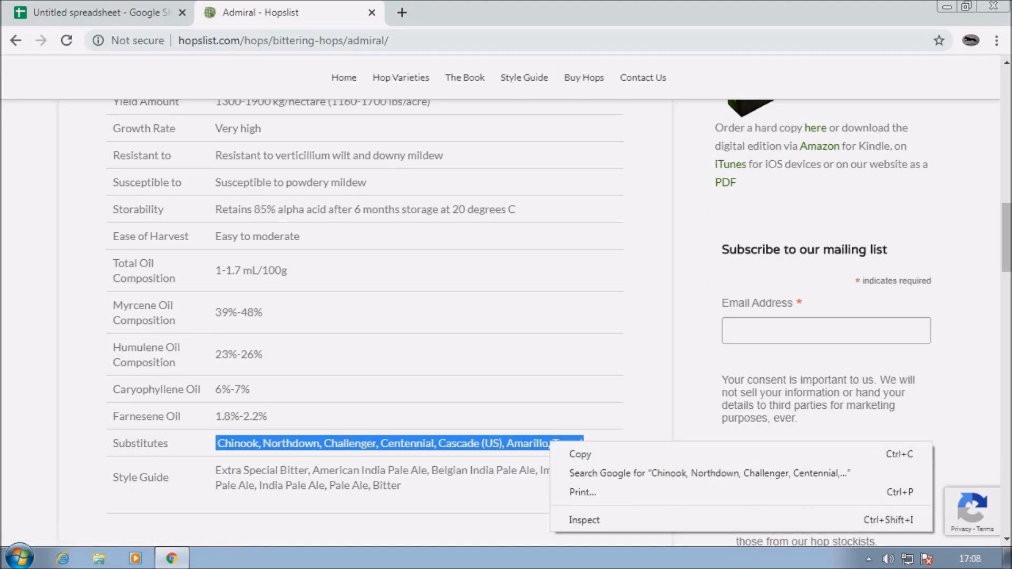
{"action": "left_click", "coordinate": [574, 454]}
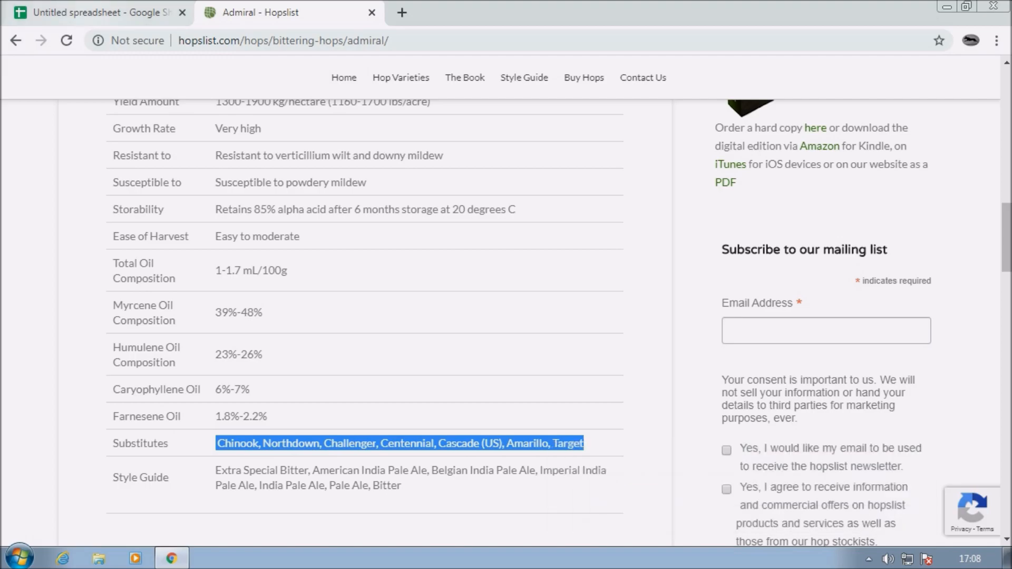
Step: Back in the Google Sheets spreadsheet, paste the copied substitutes list into D2 under Alternative
{"action": "left_click", "coordinate": [101, 13]}
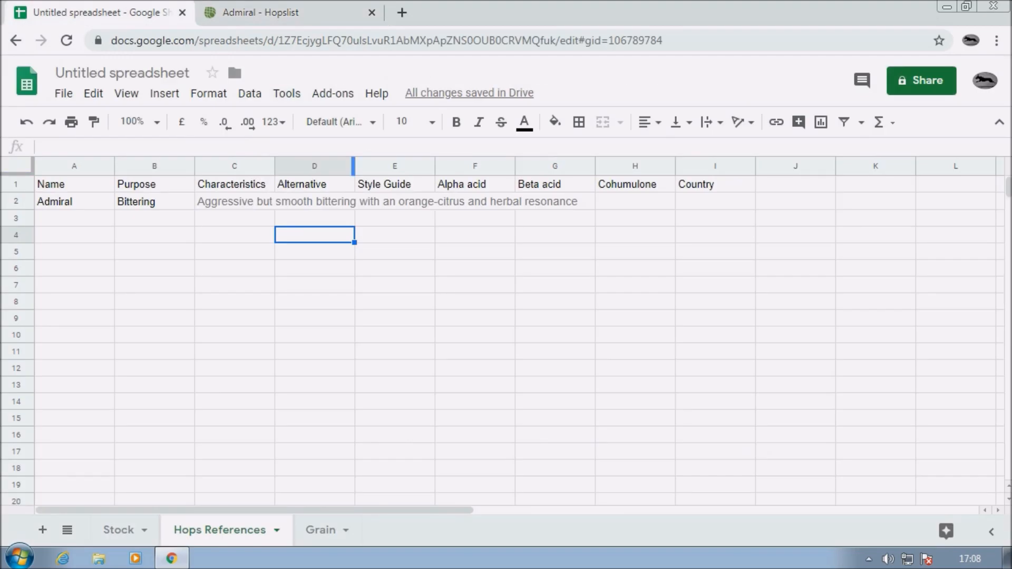
{"action": "left_click", "coordinate": [265, 12]}
{"action": "left_click", "coordinate": [101, 13]}
{"action": "left_click", "coordinate": [315, 201]}
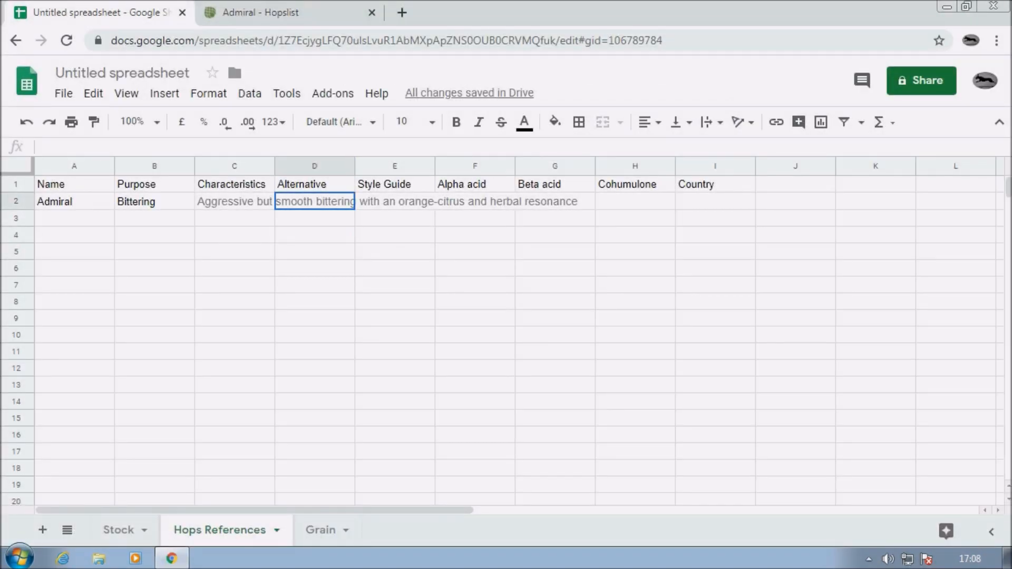
{"action": "right_click", "coordinate": [315, 201]}
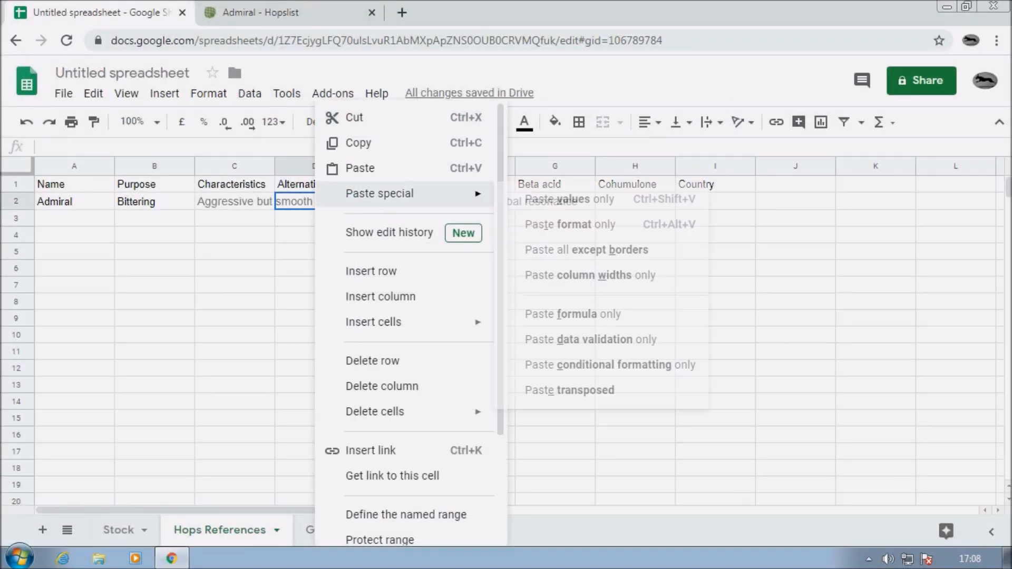
{"action": "left_click", "coordinate": [359, 168]}
{"action": "left_click_drag", "start_coordinate": [315, 301], "coordinate": [315, 268]}
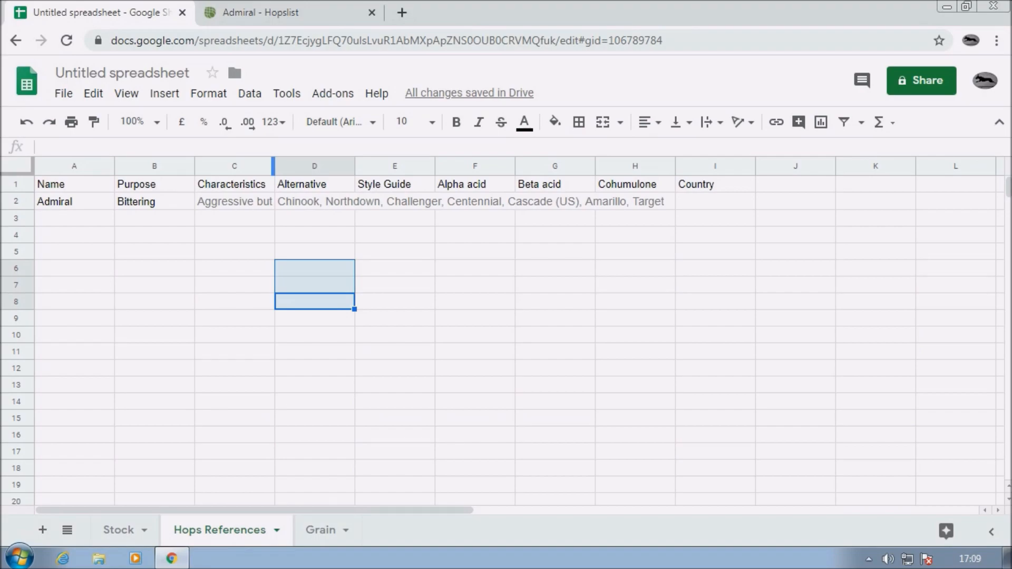
{"action": "left_click", "coordinate": [234, 235]}
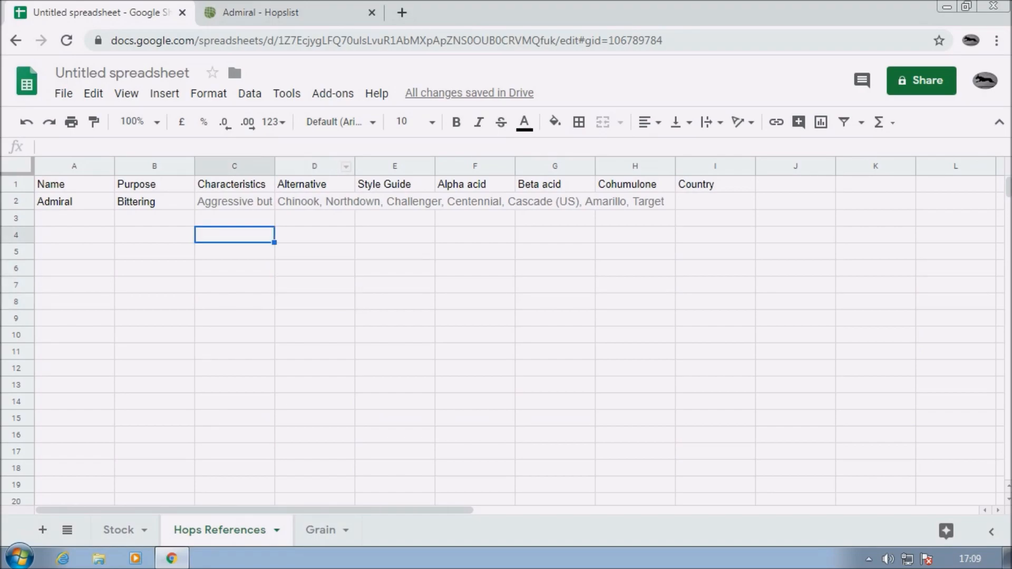
Step: Widen the Characteristics column C and the Alternative column D so each fits its full row 2 text
{"action": "left_click_drag", "start_coordinate": [273, 165], "coordinate": [389, 165]}
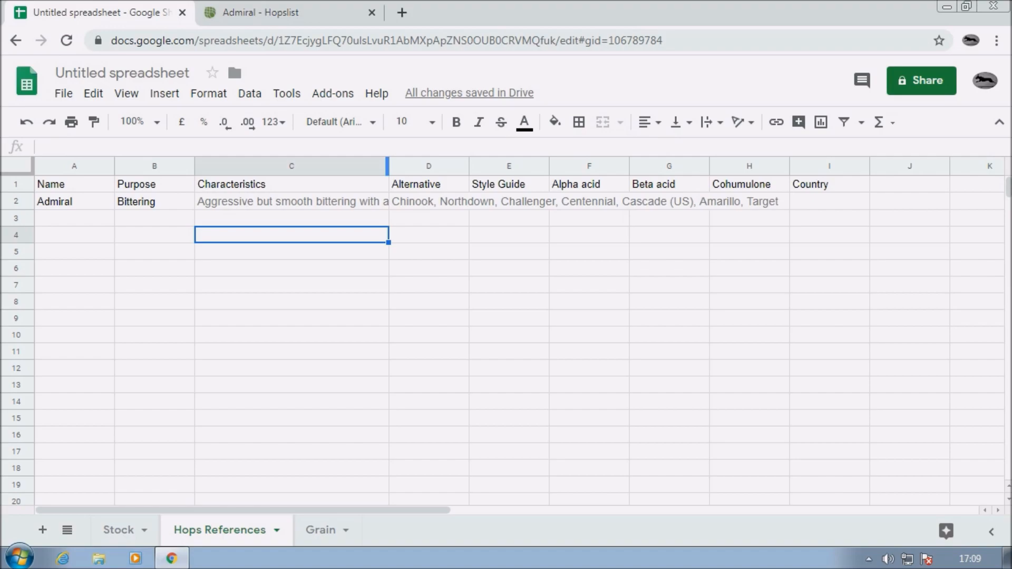
{"action": "left_click_drag", "start_coordinate": [387, 166], "coordinate": [580, 166]}
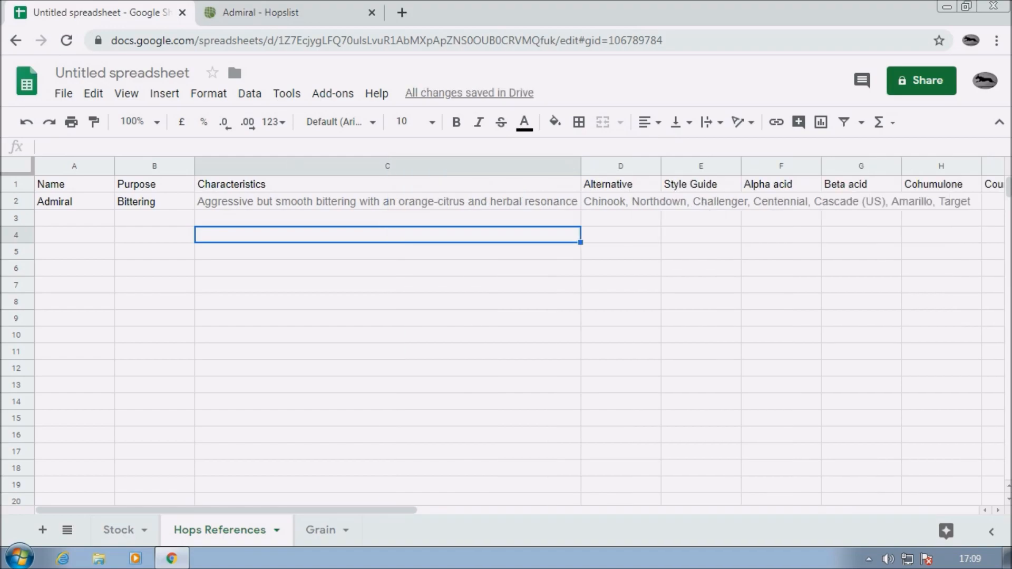
{"action": "left_click_drag", "start_coordinate": [226, 510], "coordinate": [409, 510]}
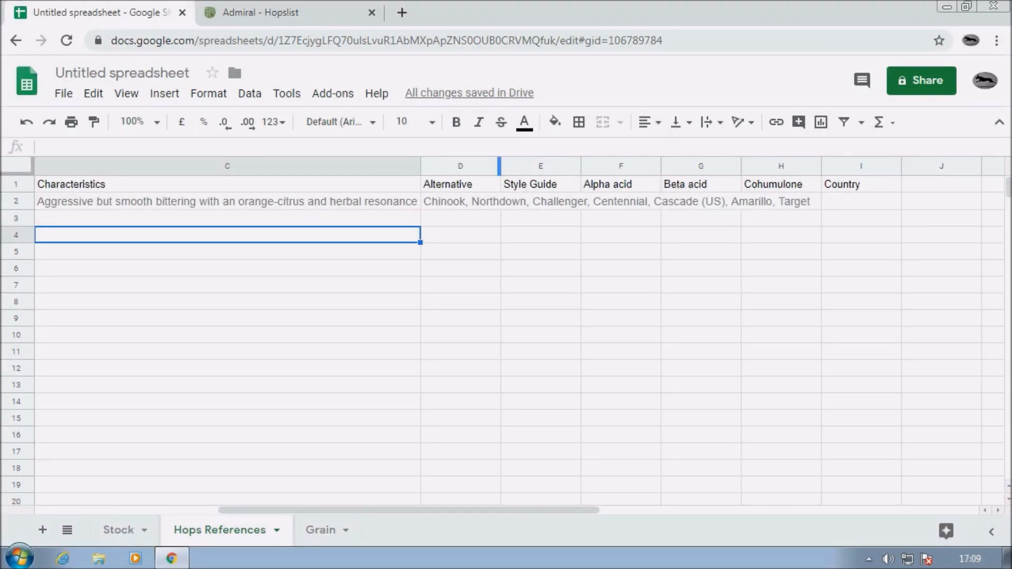
{"action": "left_click_drag", "start_coordinate": [499, 166], "coordinate": [813, 166]}
{"action": "left_click_drag", "start_coordinate": [270, 510], "coordinate": [514, 509]}
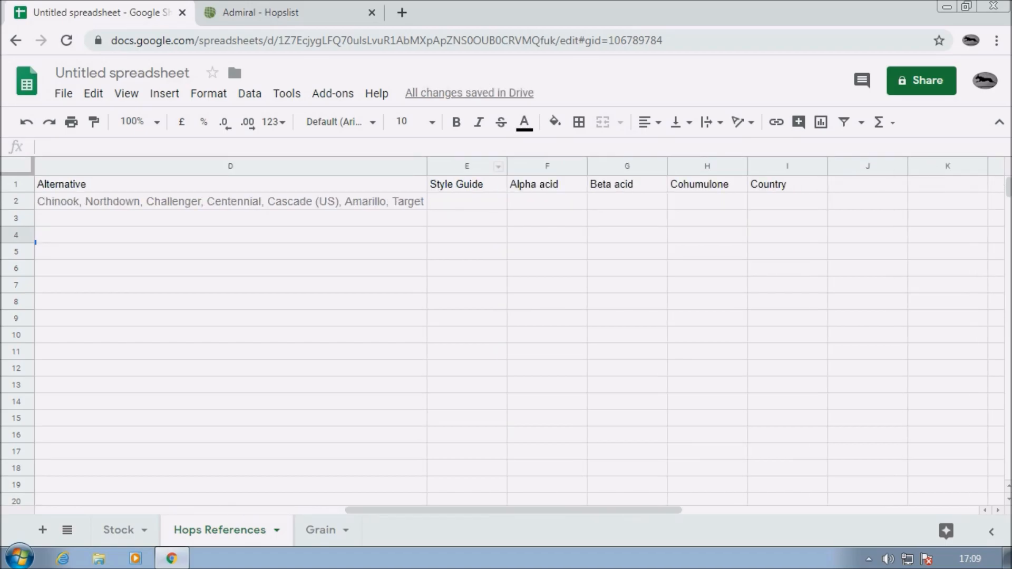
Step: Switch to the Hopslist Admiral page and copy the Style Guide entry from Extra Special Bitter to Bitter
{"action": "left_click", "coordinate": [259, 12]}
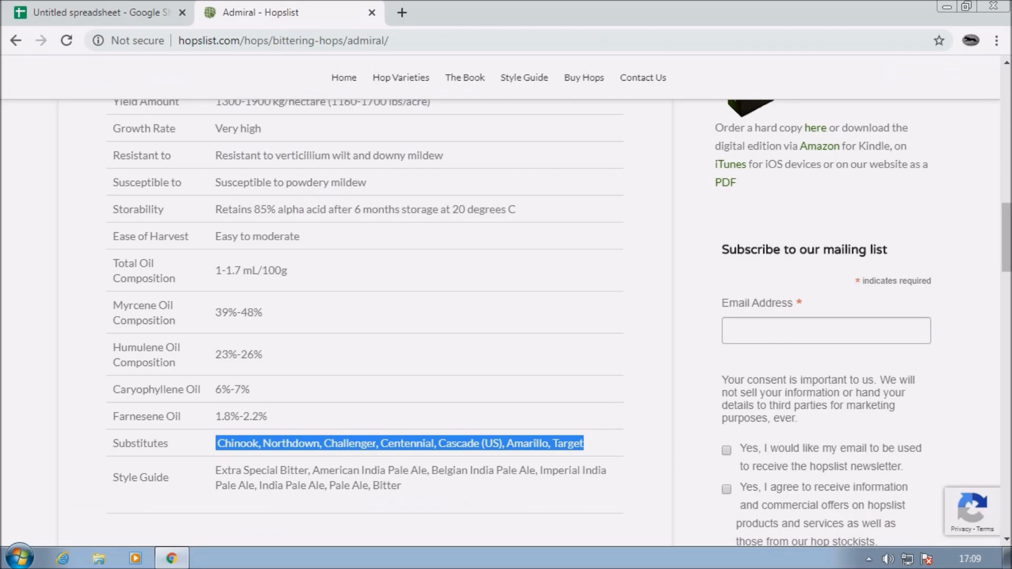
{"action": "left_click_drag", "start_coordinate": [216, 470], "coordinate": [401, 485]}
{"action": "right_click", "coordinate": [456, 473]}
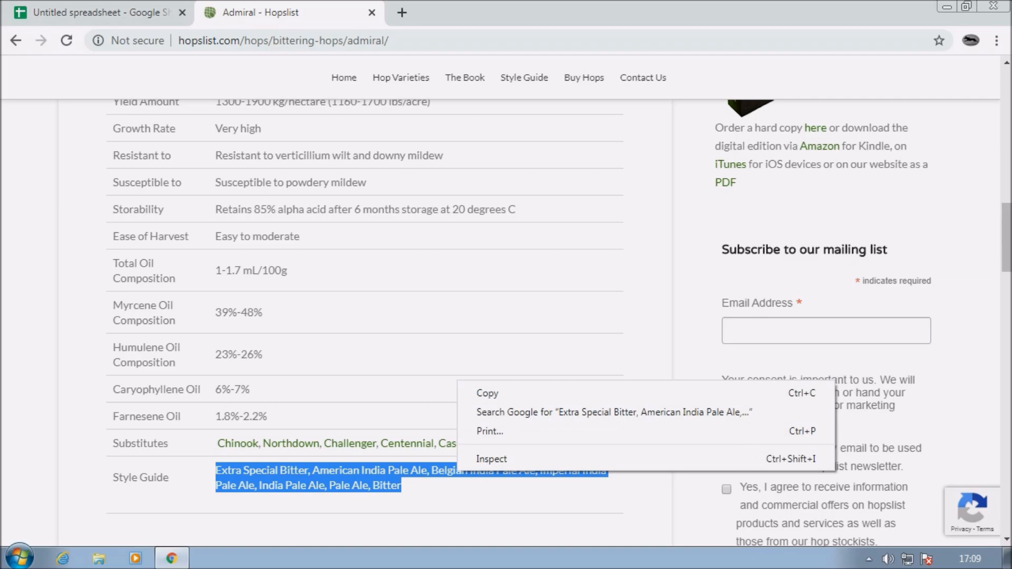
{"action": "left_click", "coordinate": [479, 393]}
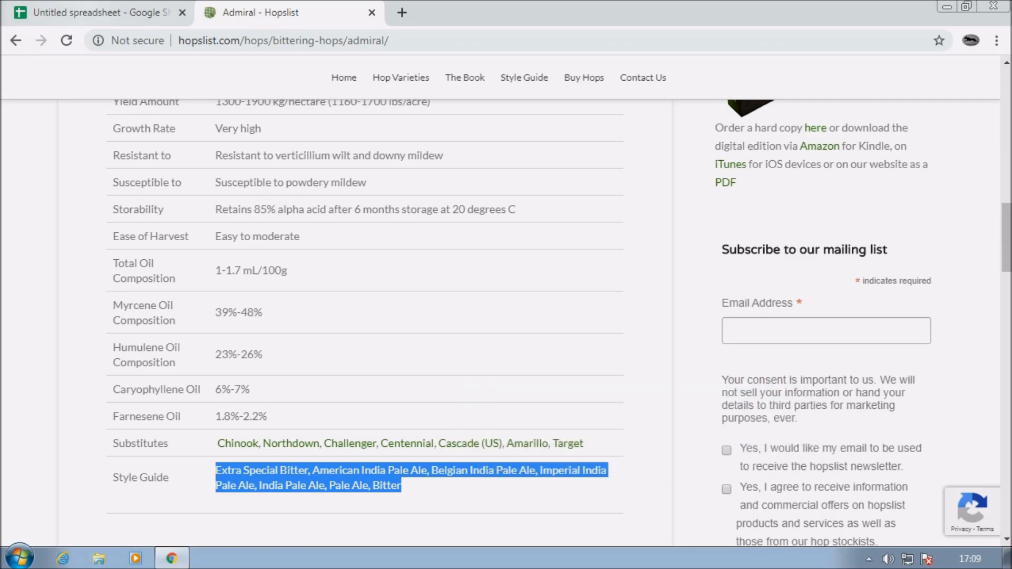
Step: Back in the Google Sheets spreadsheet, paste the copied beer styles into E2 under Style Guide
{"action": "left_click", "coordinate": [83, 12]}
{"action": "left_click", "coordinate": [458, 201]}
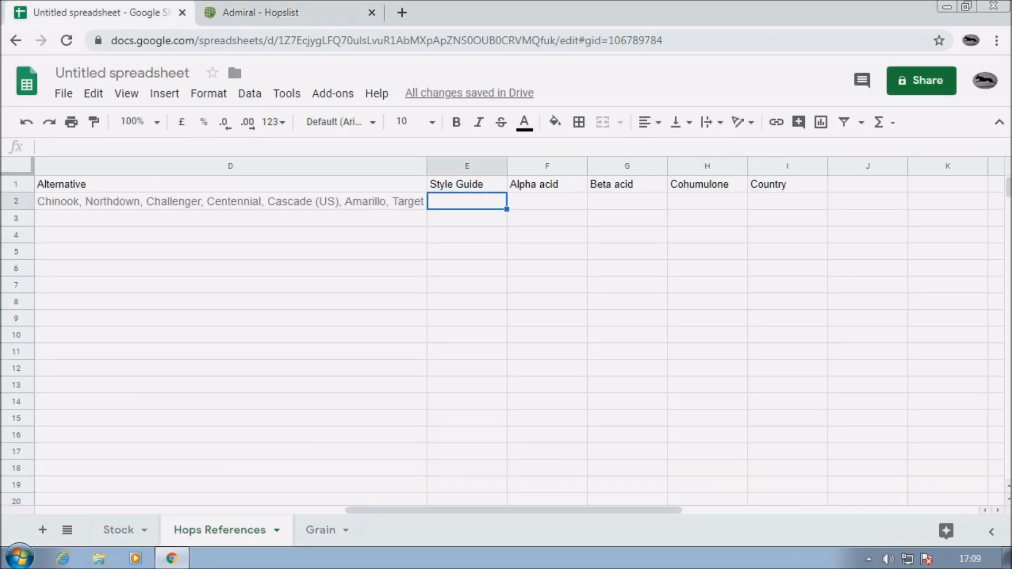
{"action": "right_click", "coordinate": [463, 202]}
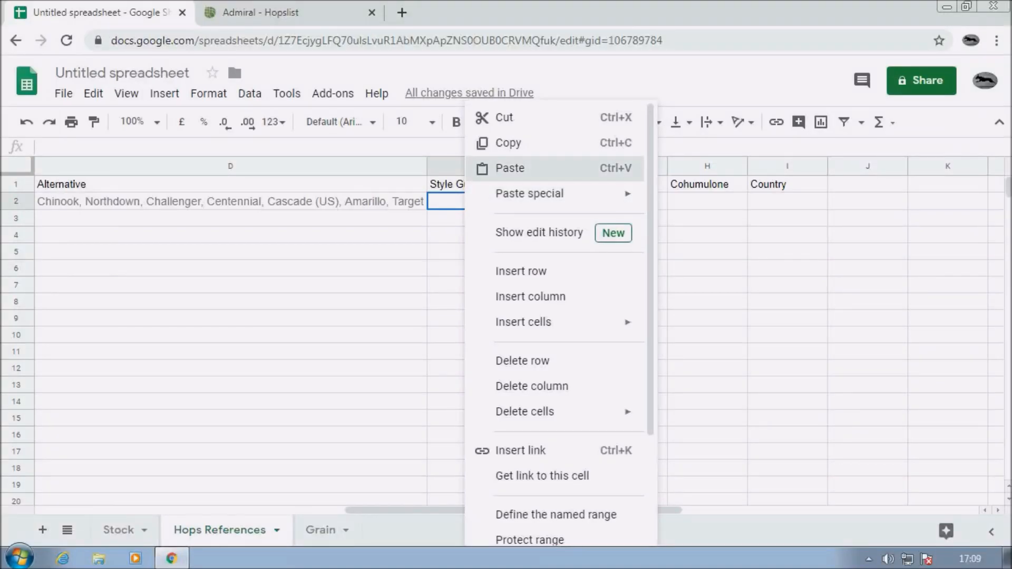
{"action": "left_click", "coordinate": [504, 168]}
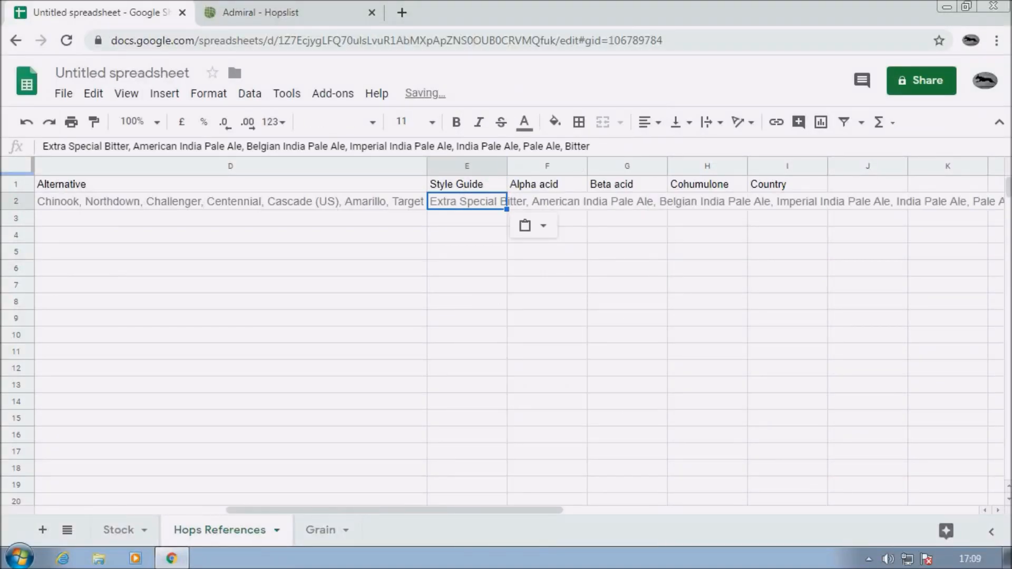
Step: Enter UK as Admiral's country in cell I2
{"action": "left_click", "coordinate": [506, 166]}
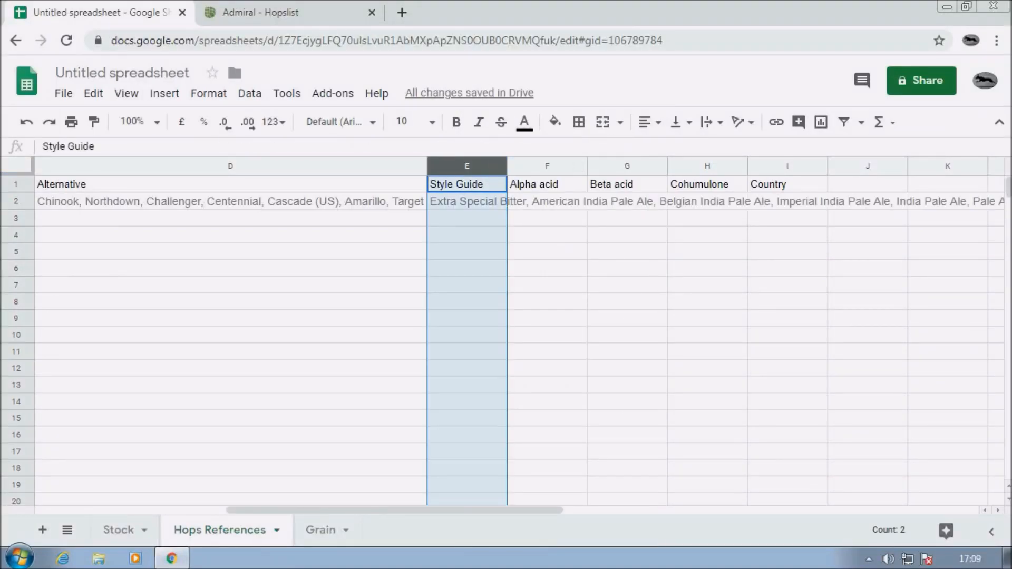
{"action": "left_click", "coordinate": [627, 352]}
{"action": "left_click", "coordinate": [788, 201]}
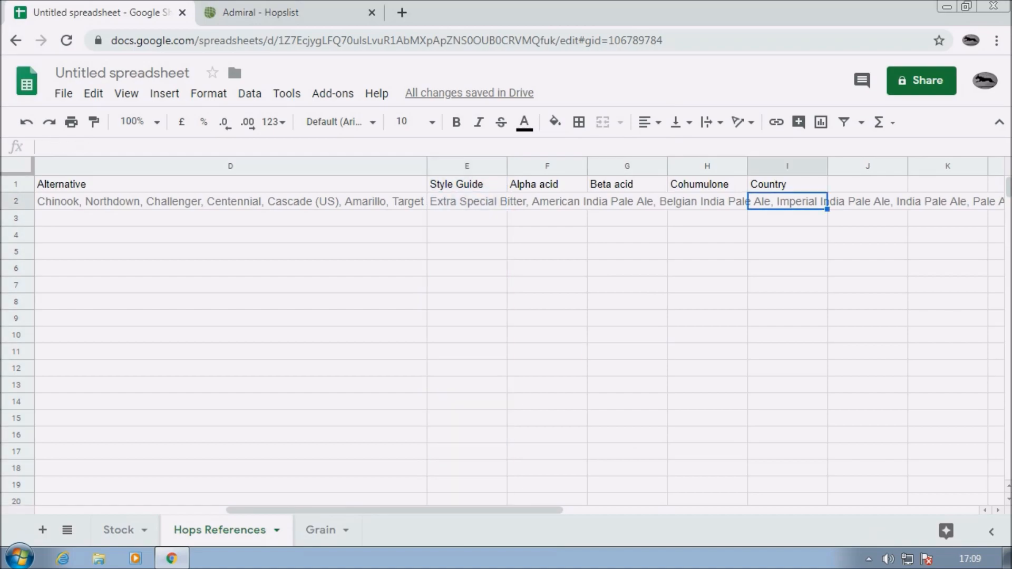
{"action": "type", "text": "UK"}
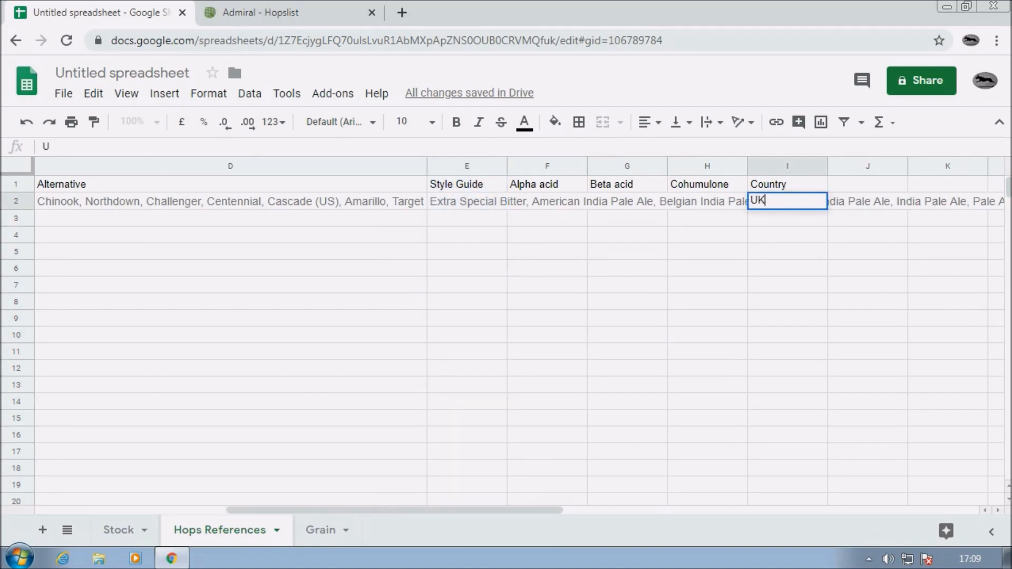
Step: Confirm Admiral's country entry and widen the Style Guide column E to fit its full row 2 text
{"action": "key", "text": "Return"}
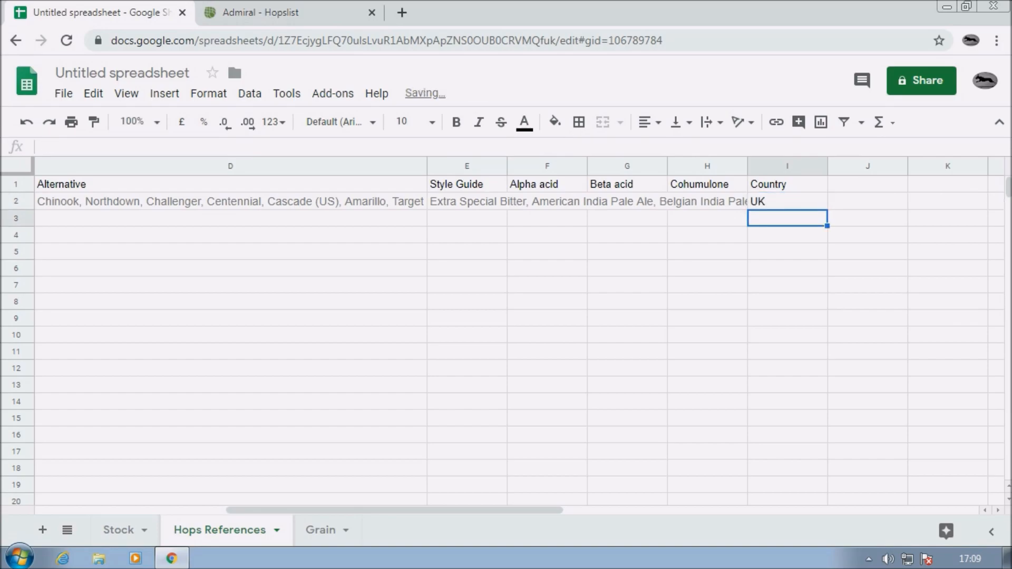
{"action": "left_click", "coordinate": [627, 318]}
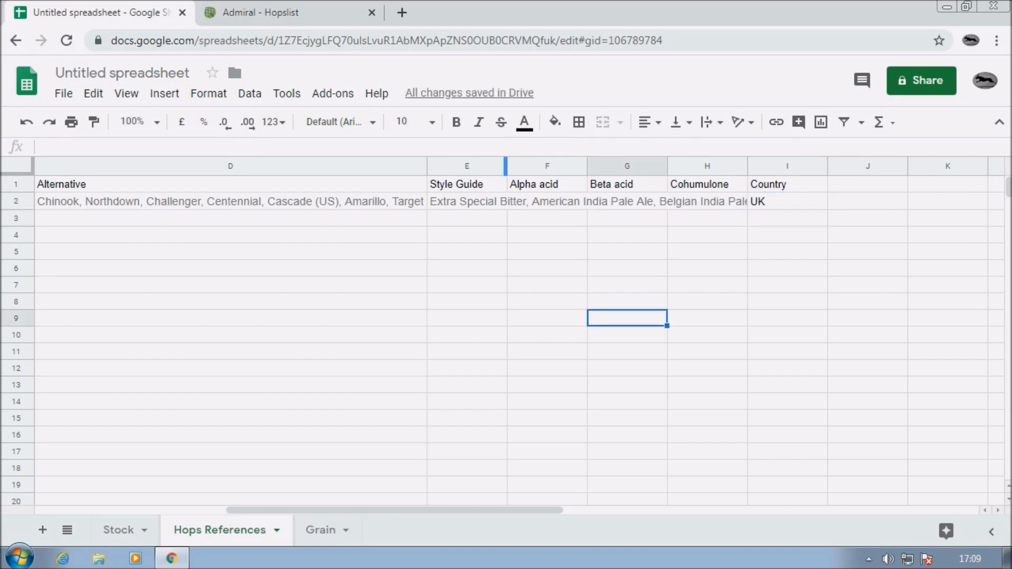
{"action": "double_click", "coordinate": [506, 166]}
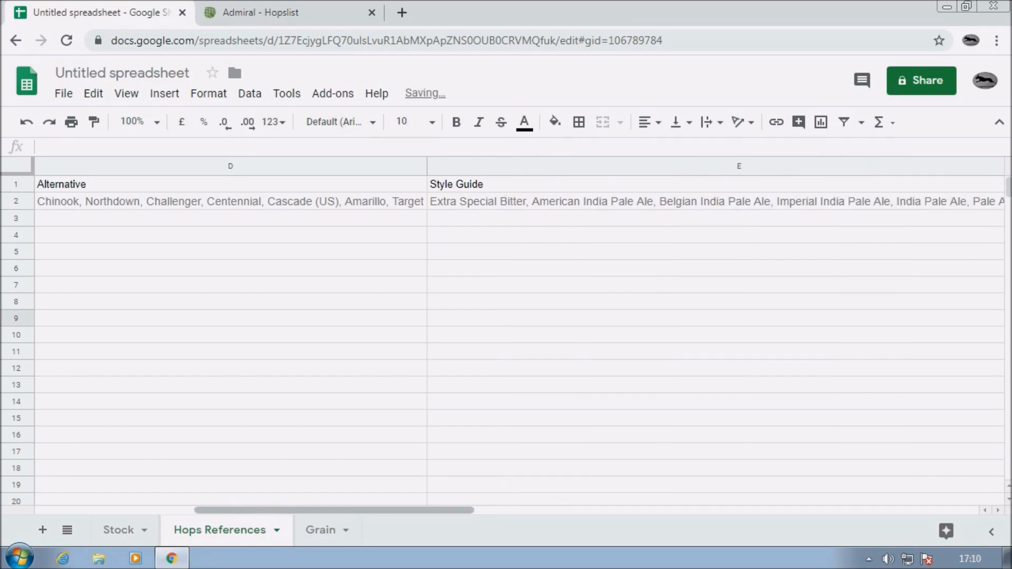
{"action": "left_click_drag", "start_coordinate": [334, 511], "coordinate": [461, 510]}
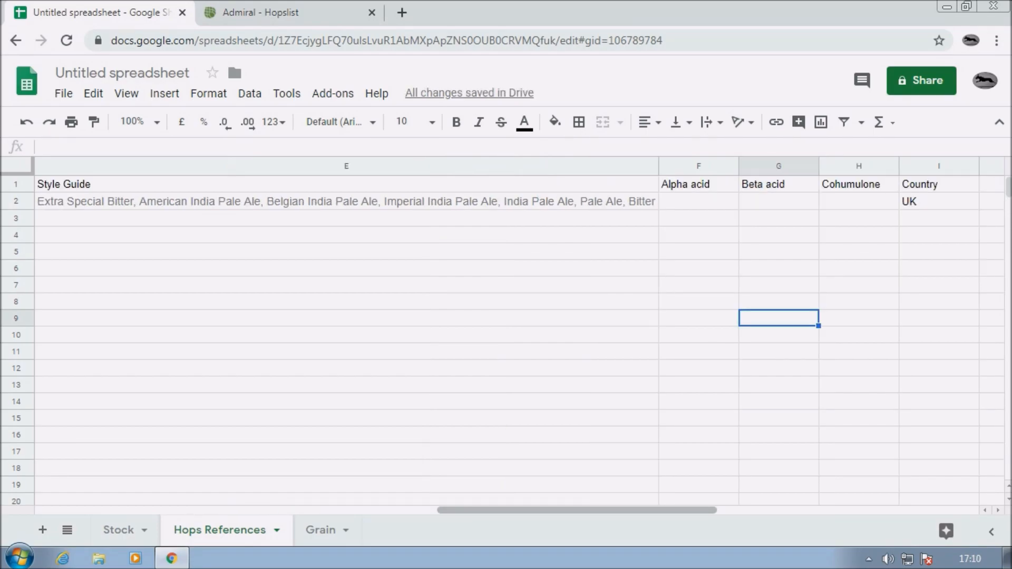
{"action": "left_click_drag", "start_coordinate": [461, 510], "coordinate": [59, 510]}
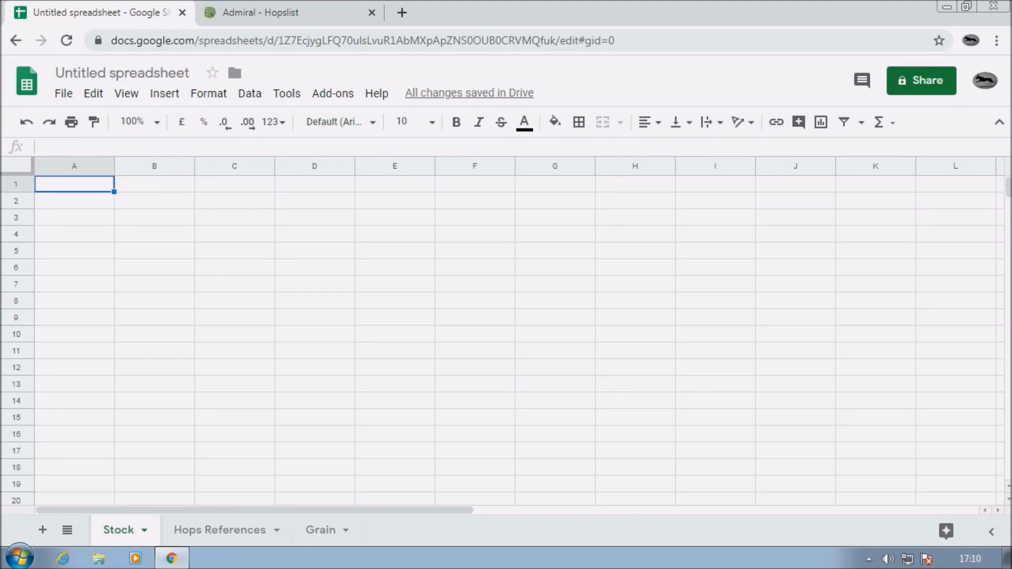
Step: On the Stock sheet, enter the headers Bag, Hop name and Amount (g) in cells A1 to C1
{"action": "type", "text": "Bag"}
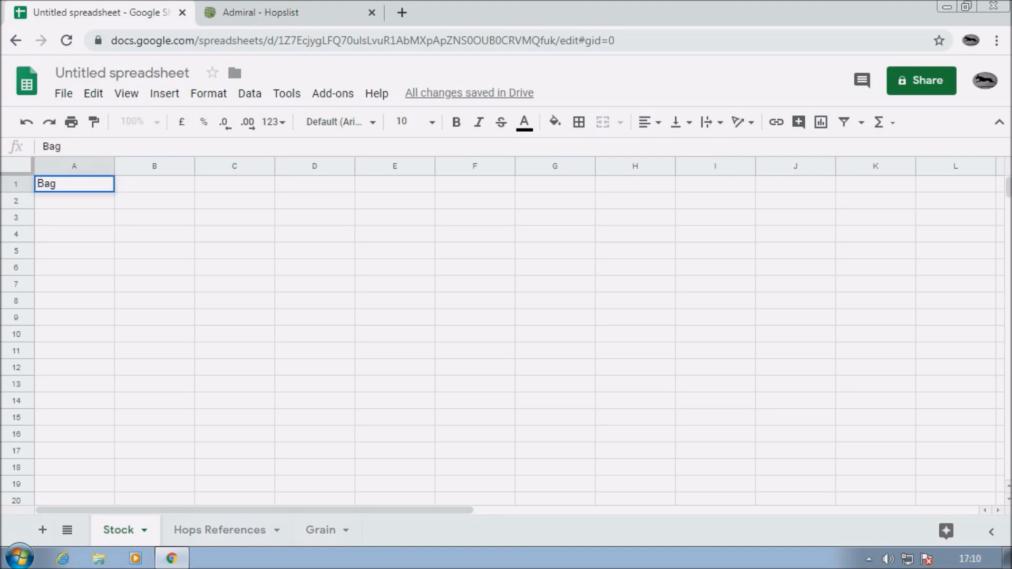
{"action": "key", "text": "Tab"}
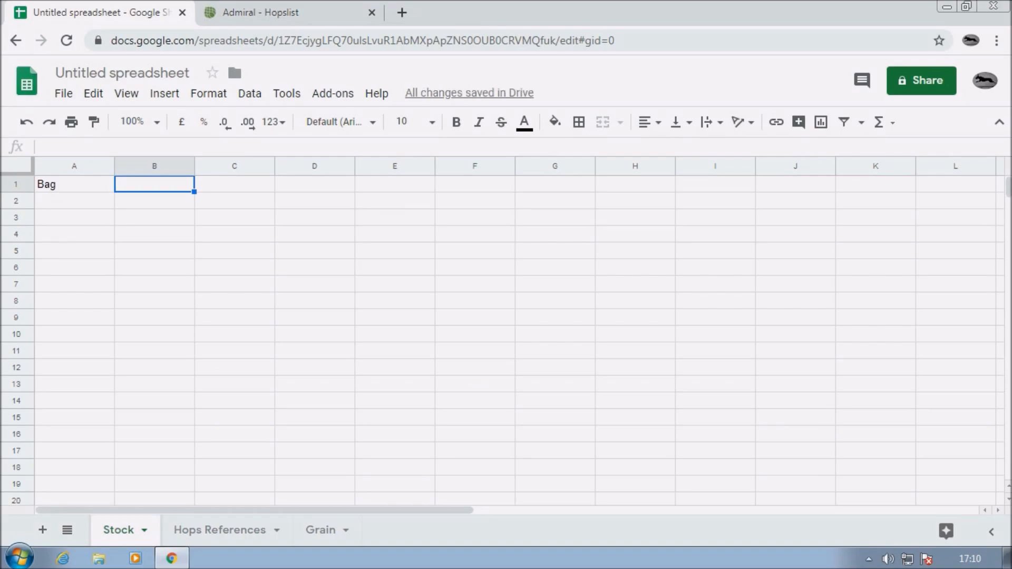
{"action": "type", "text": "Hop name"}
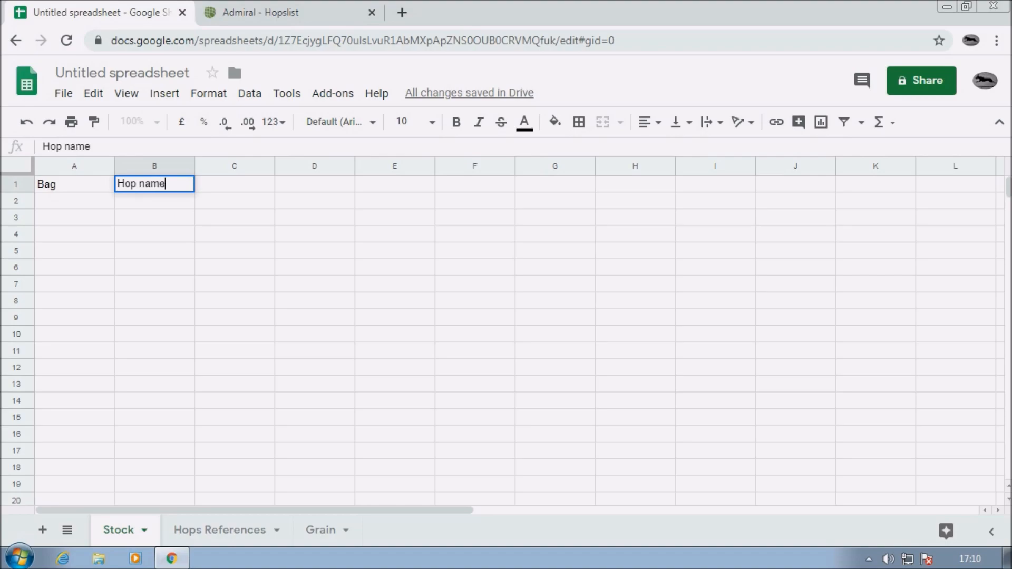
{"action": "key", "text": "Tab"}
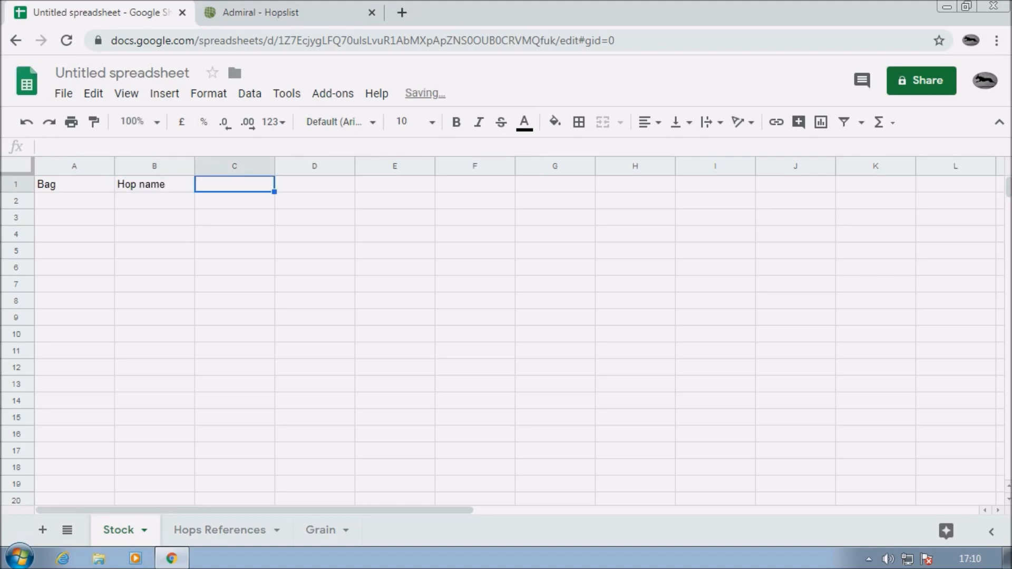
{"action": "type", "text": "Am"}
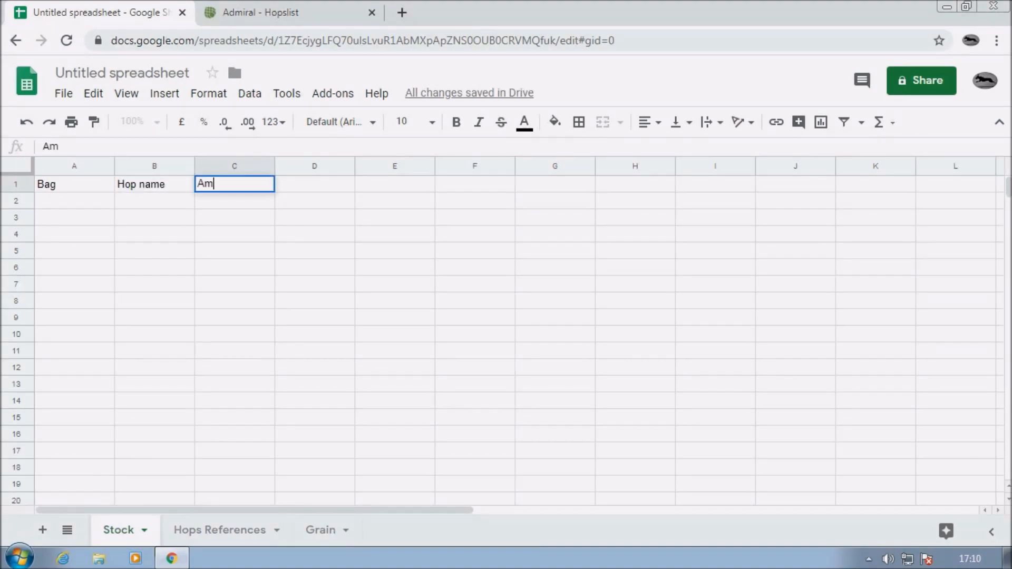
{"action": "type", "text": "ount (g)"}
{"action": "key", "text": "Tab"}
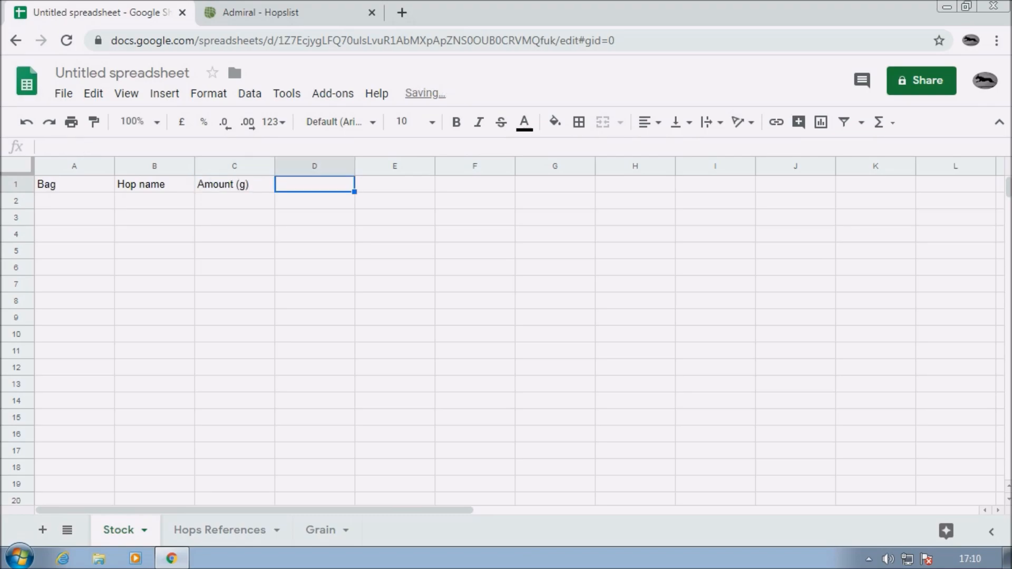
Step: Add the headers Leaf or Pellet in D1 and Purpose in E1 of the Stock sheet
{"action": "type", "text": "Lea"}
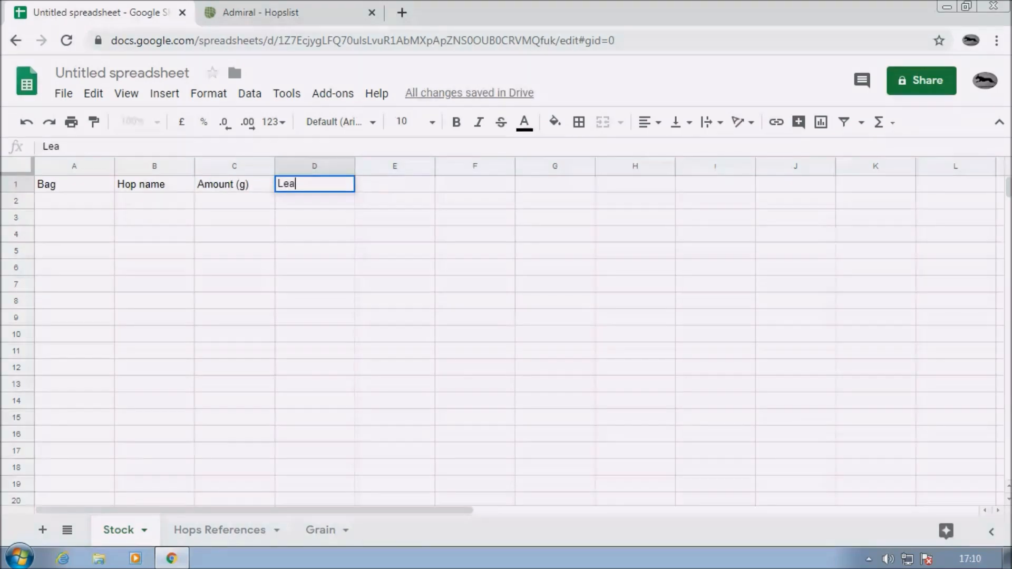
{"action": "type", "text": "f or Pe"}
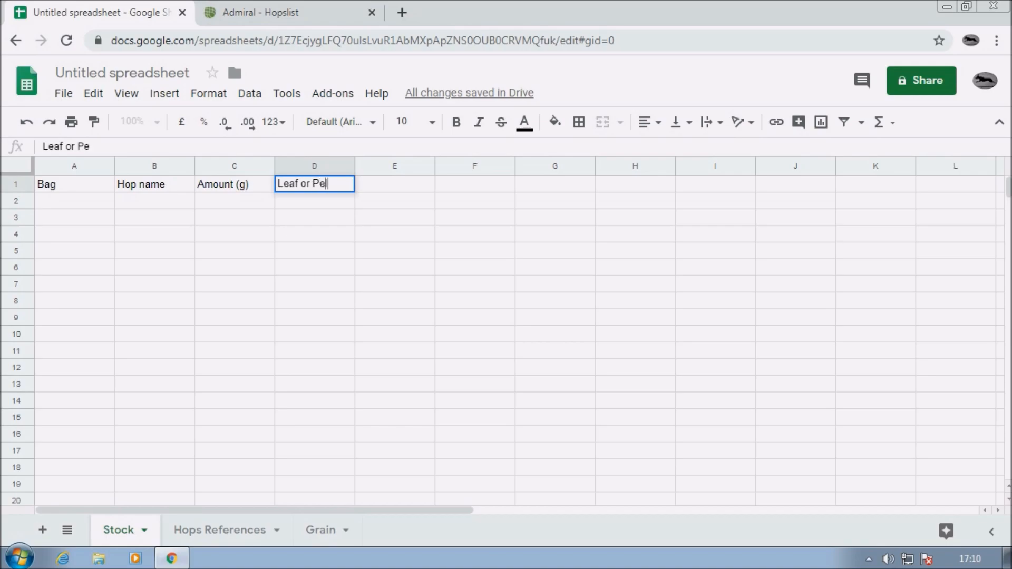
{"action": "type", "text": "llet"}
{"action": "key", "text": "Tab"}
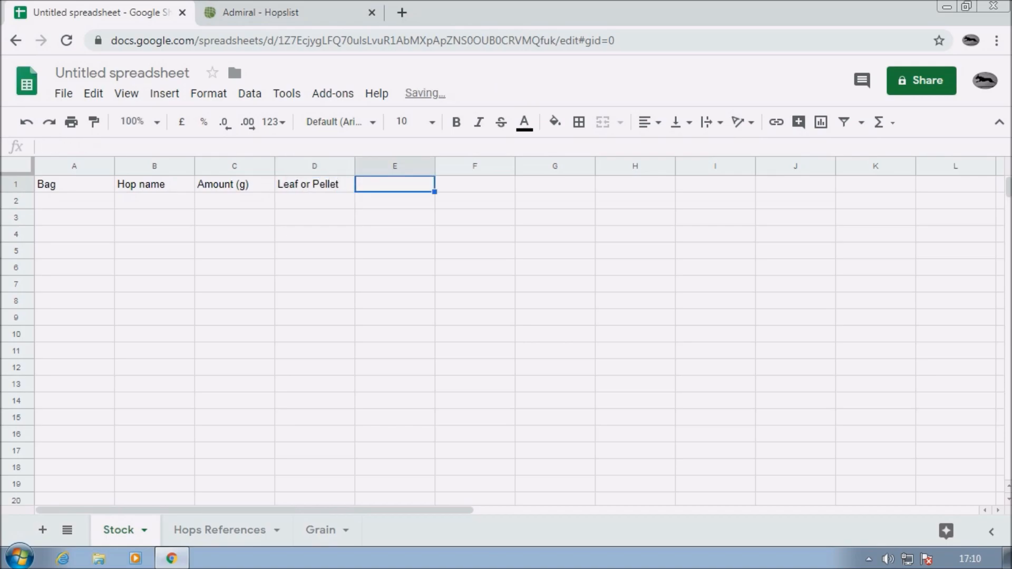
{"action": "type", "text": "Pu"}
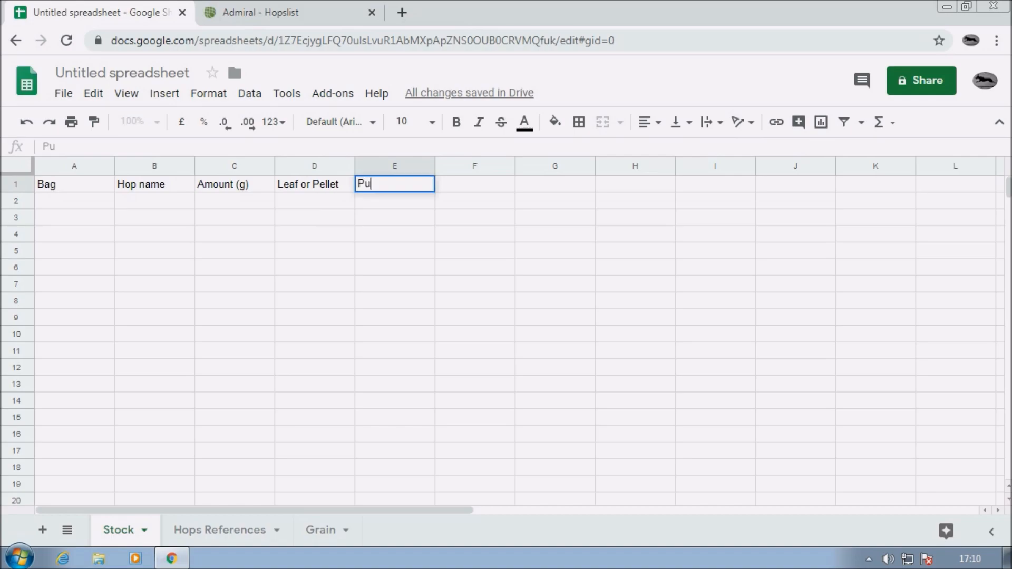
{"action": "type", "text": "rpose"}
{"action": "key", "text": "Tab"}
Step: Add the headers Alpha % in F1 and Year harvest in G1 of the Stock sheet
{"action": "type", "text": "Alph"}
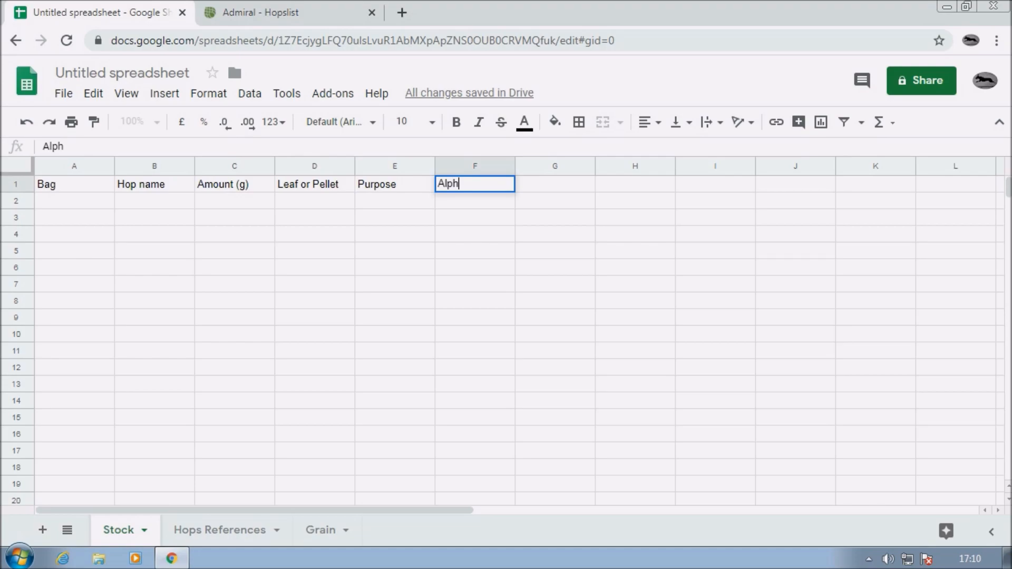
{"action": "type", "text": "a %"}
{"action": "key", "text": "Tab"}
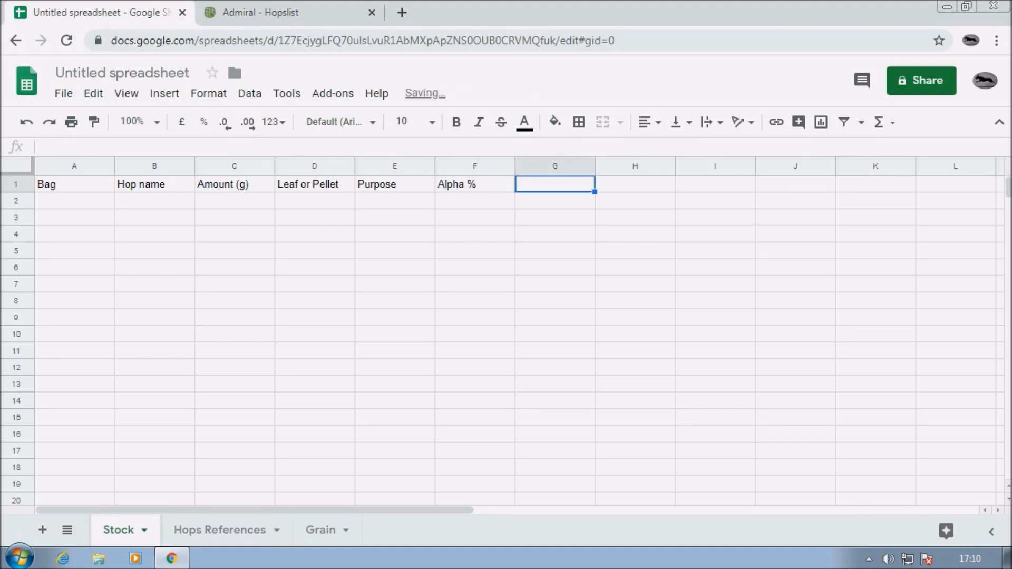
{"action": "type", "text": "Yeas"}
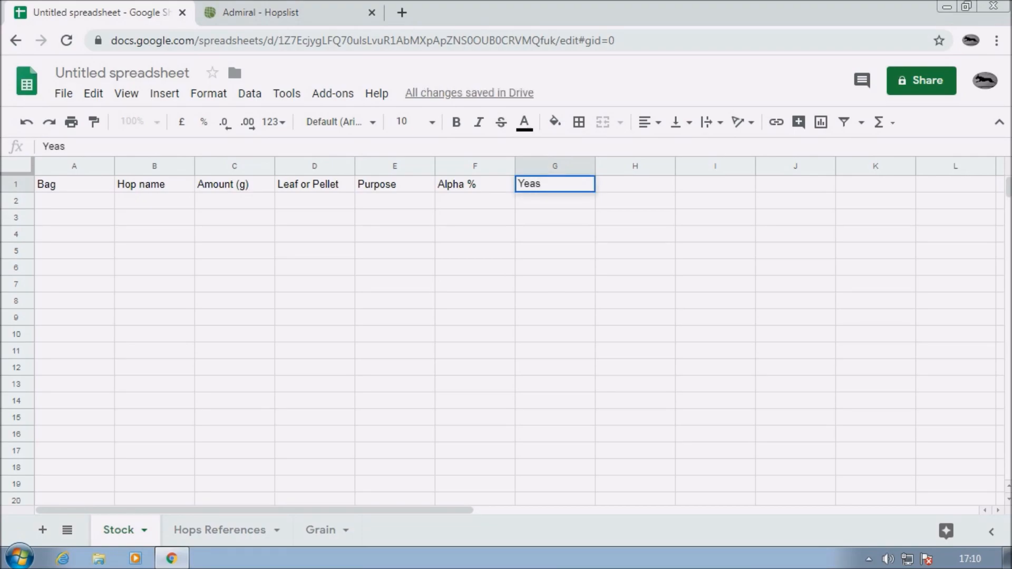
{"action": "key", "text": "BackSpace"}
{"action": "type", "text": "r harvest"}
{"action": "key", "text": "Tab"}
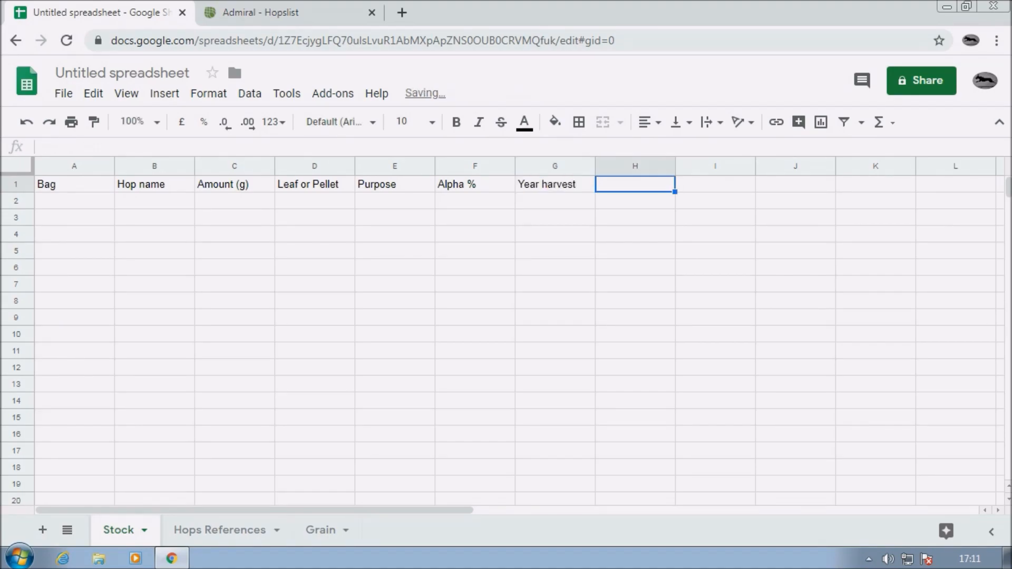
Step: Complete the Stock header row with BBE, Supplier, Source and Alternatives in cells H1 to K1
{"action": "type", "text": "BBE"}
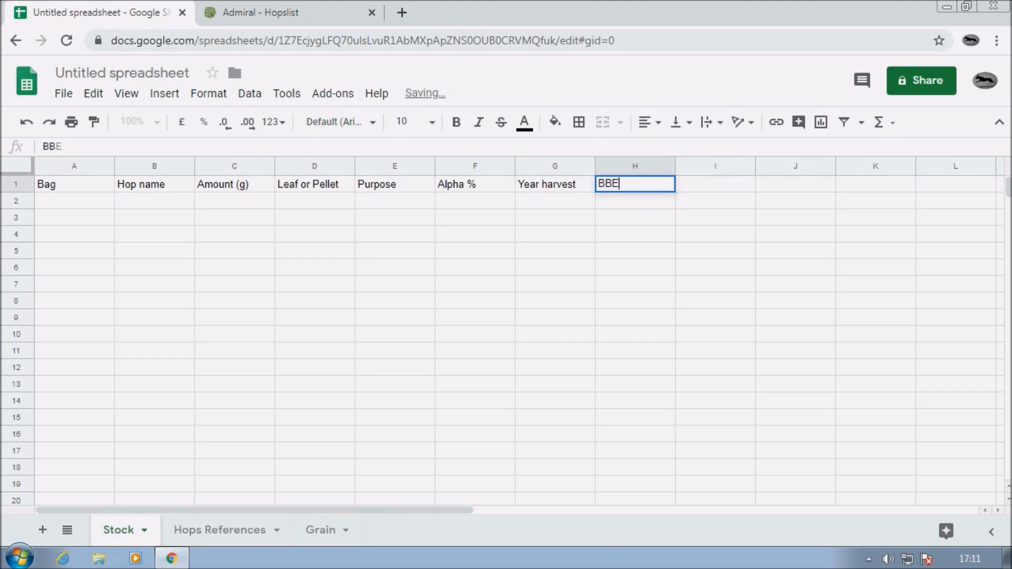
{"action": "key", "text": "Tab"}
{"action": "type", "text": "Supplier"}
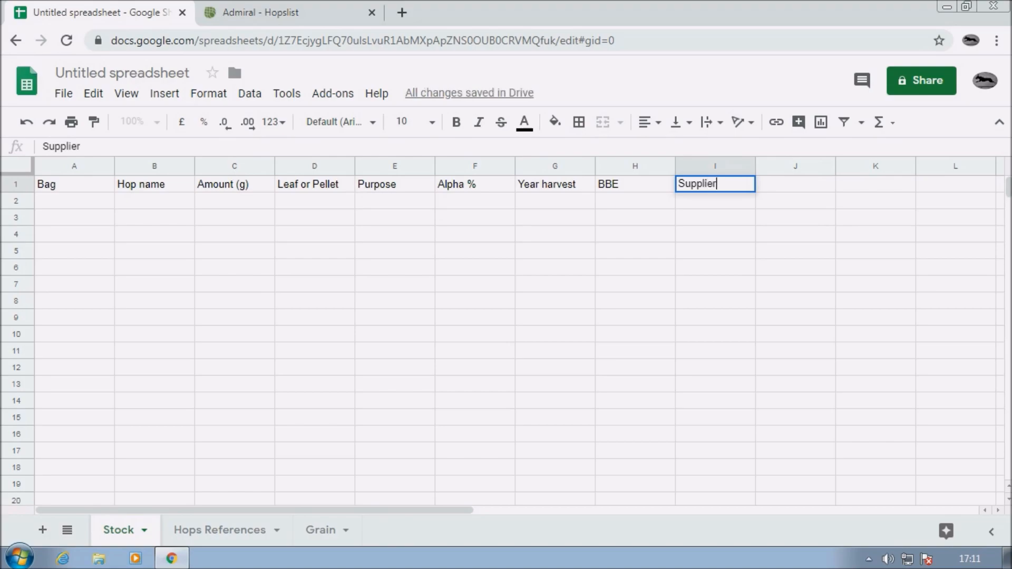
{"action": "key", "text": "Tab"}
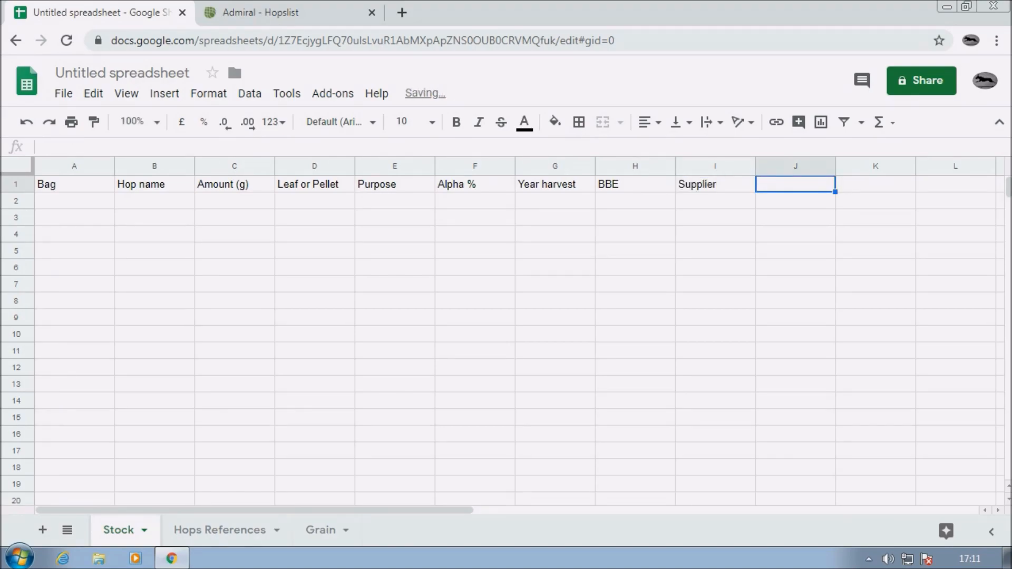
{"action": "type", "text": "Source"}
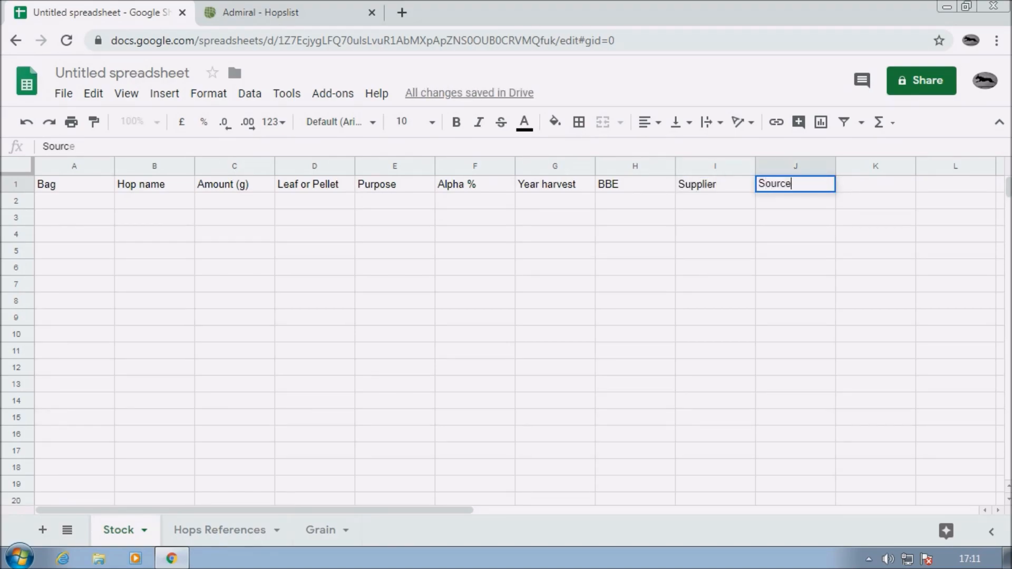
{"action": "key", "text": "Tab"}
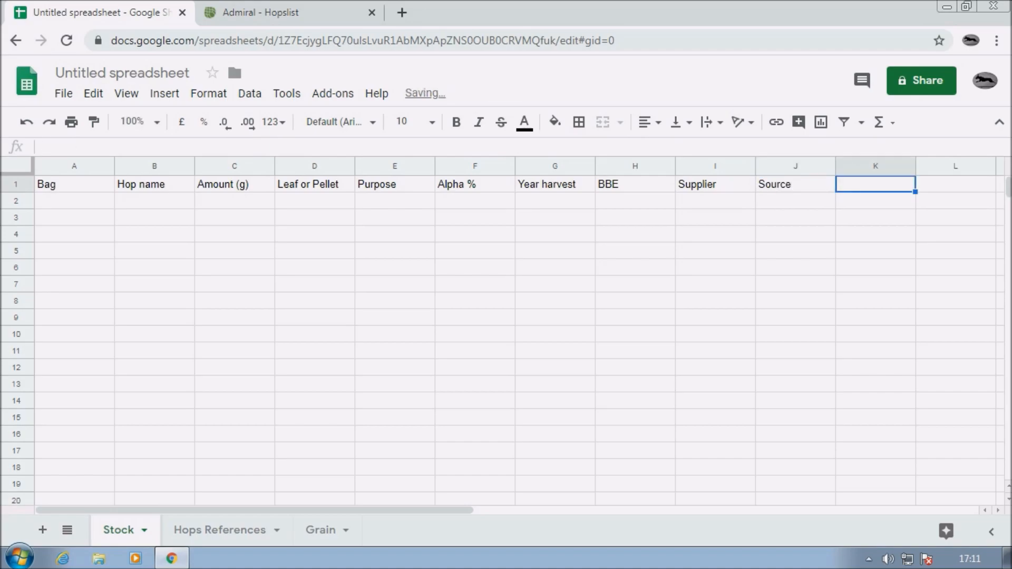
{"action": "type", "text": "Alterna"}
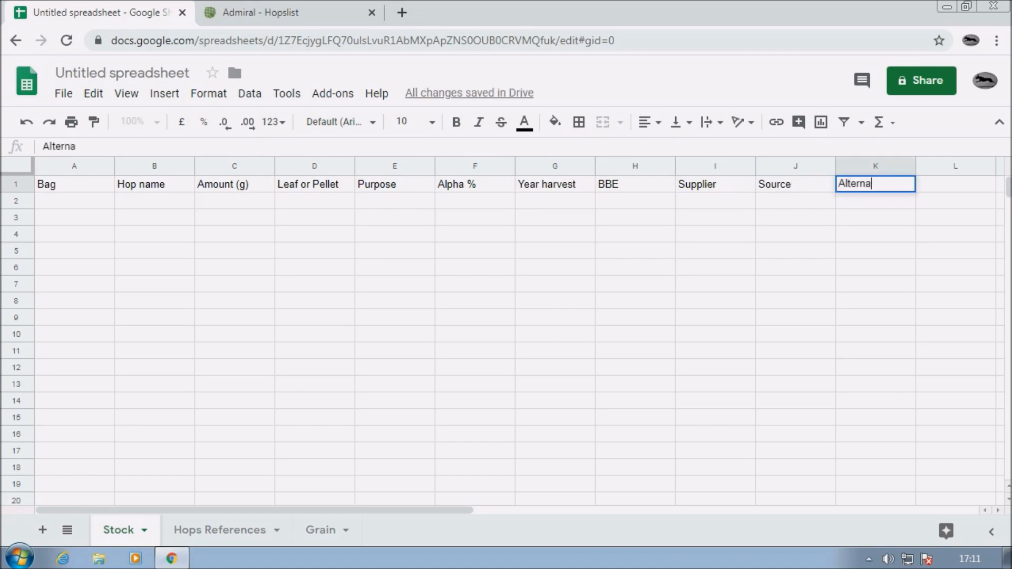
{"action": "type", "text": "tives"}
{"action": "key", "text": "Return"}
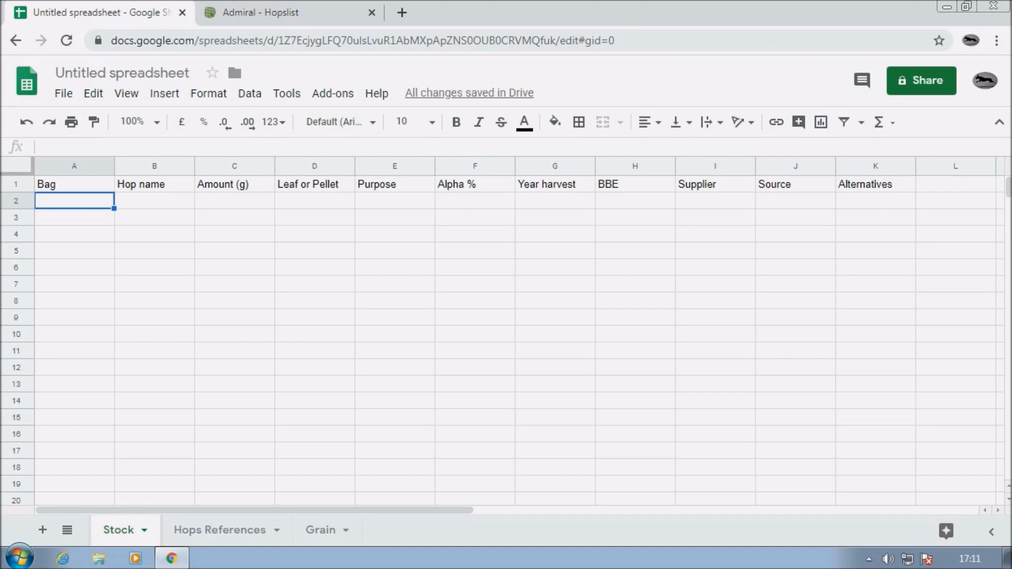
Step: Fill the first stock row with =1 under Bag, Admiral under Hop name and 100 under Amount (g)
{"action": "type", "text": "="}
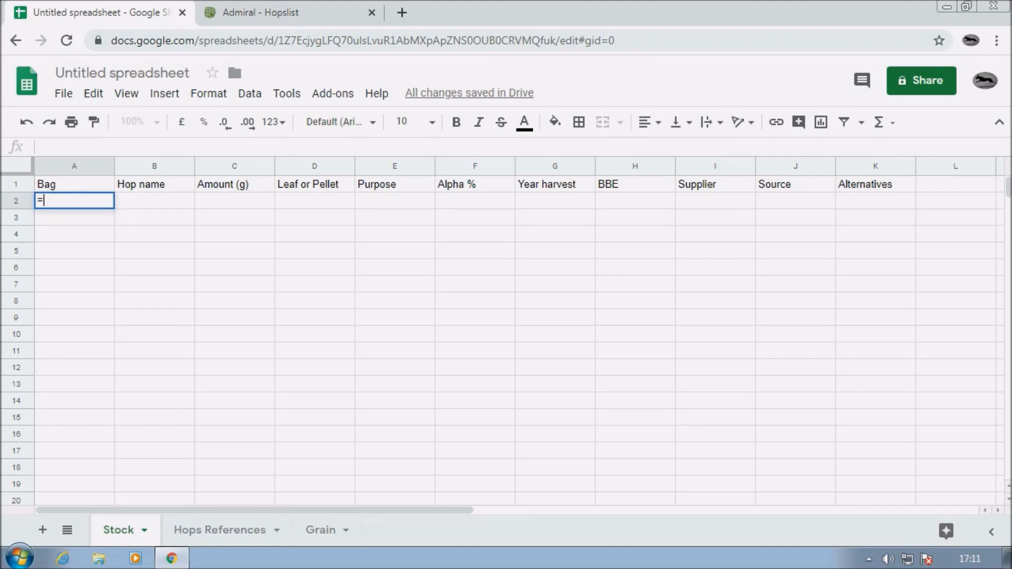
{"action": "type", "text": "1"}
{"action": "key", "text": "Return"}
{"action": "left_click", "coordinate": [155, 200]}
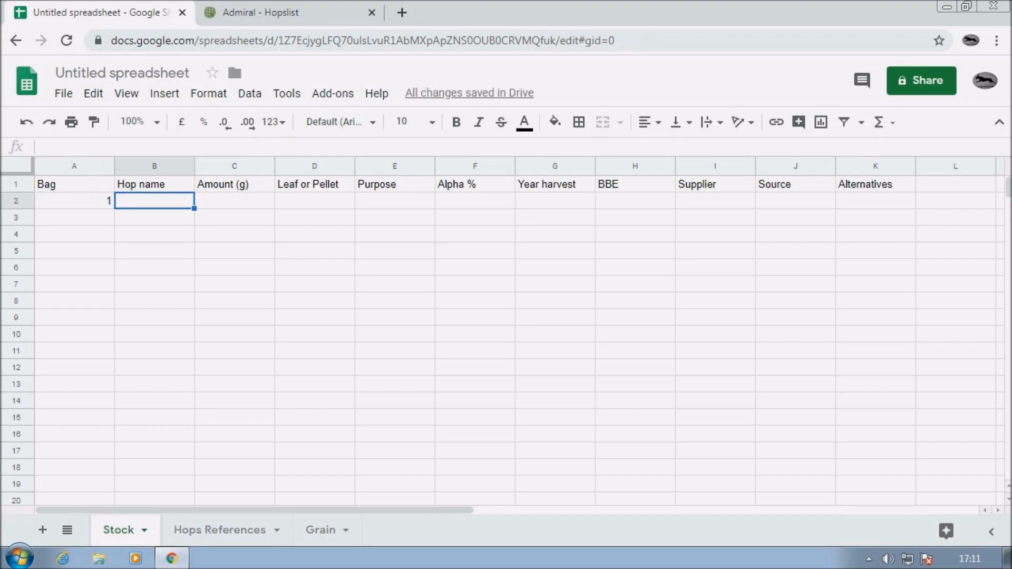
{"action": "type", "text": "A"}
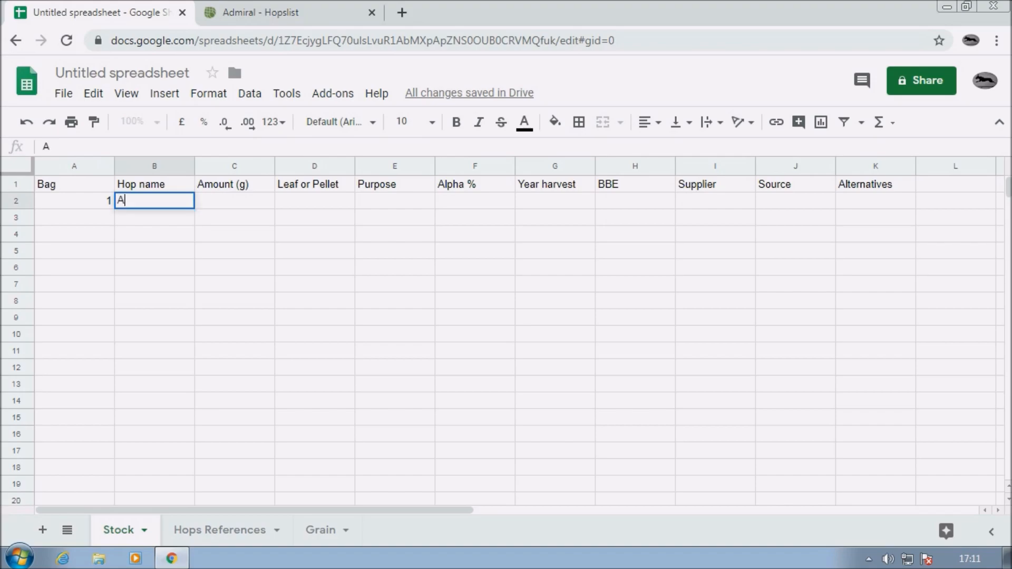
{"action": "type", "text": "dmiral"}
{"action": "key", "text": "Tab"}
{"action": "type", "text": "100"}
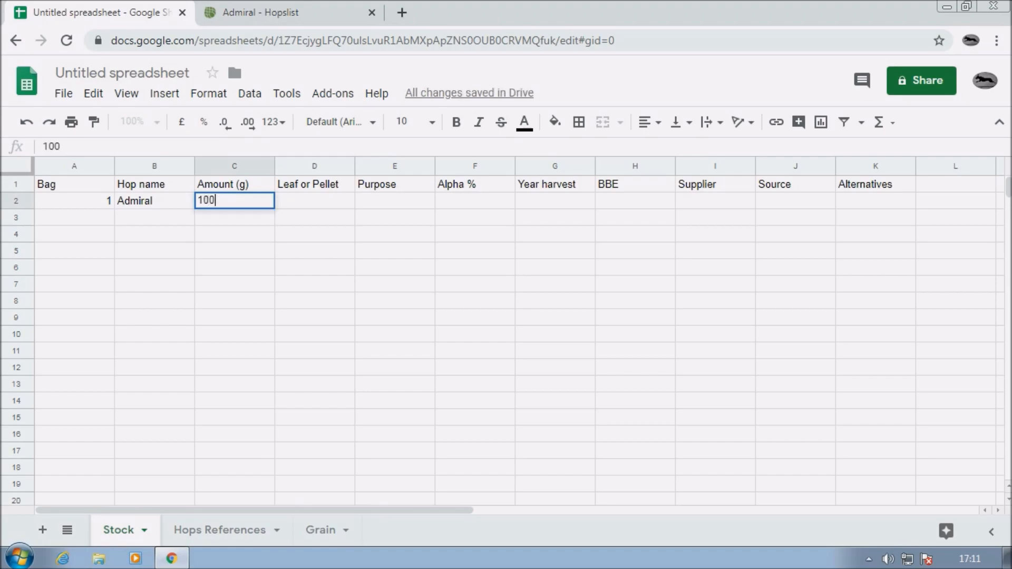
{"action": "key", "text": "Tab"}
Step: Set Admiral's Leaf or Pellet value in D2 to Leaf
{"action": "type", "text": "Leaf or Pellet"}
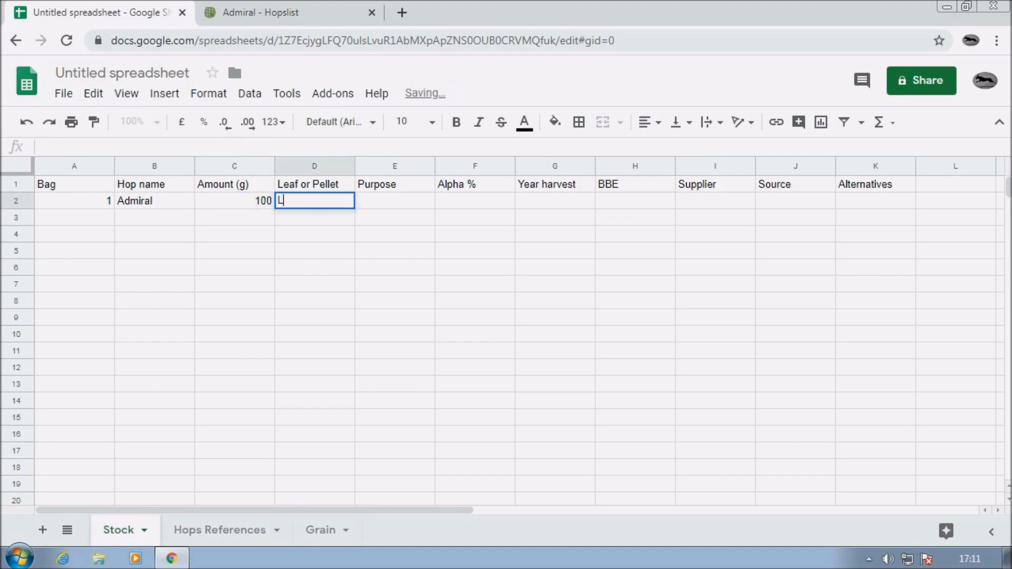
{"action": "key", "text": "Tab"}
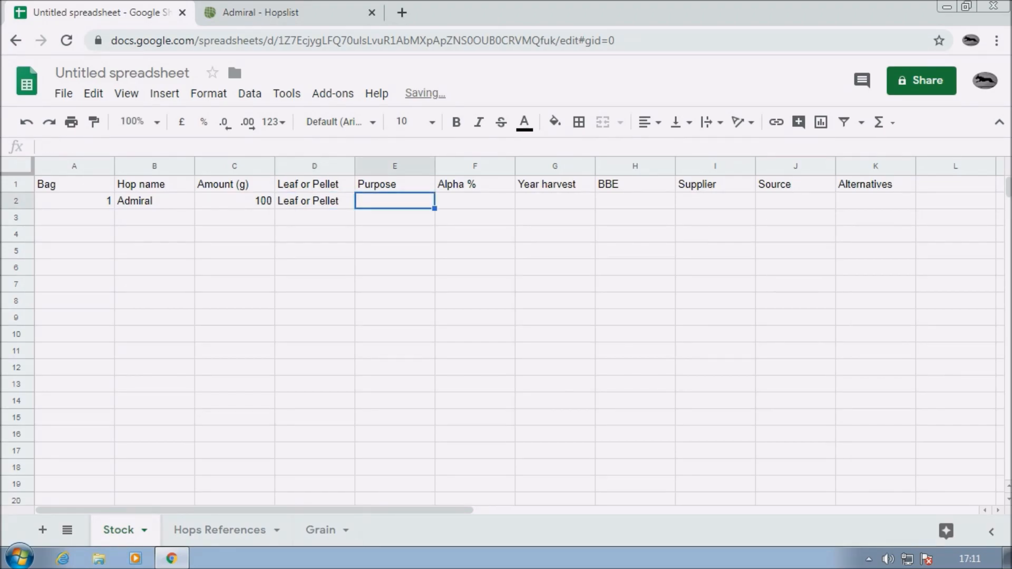
{"action": "key", "text": "Left"}
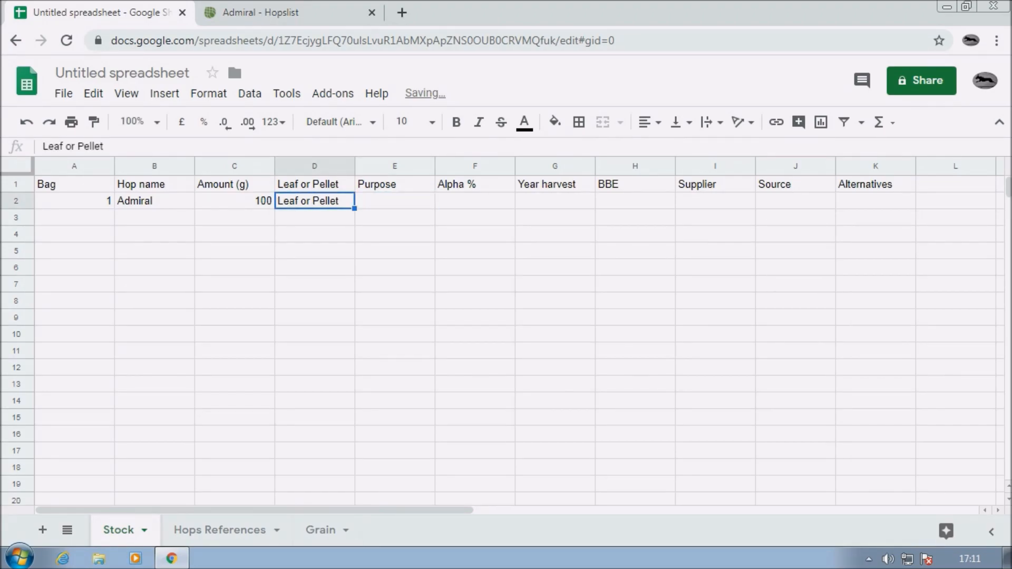
{"action": "type", "text": "Leaf"}
{"action": "key", "text": "Delete"}
{"action": "key", "text": "Tab"}
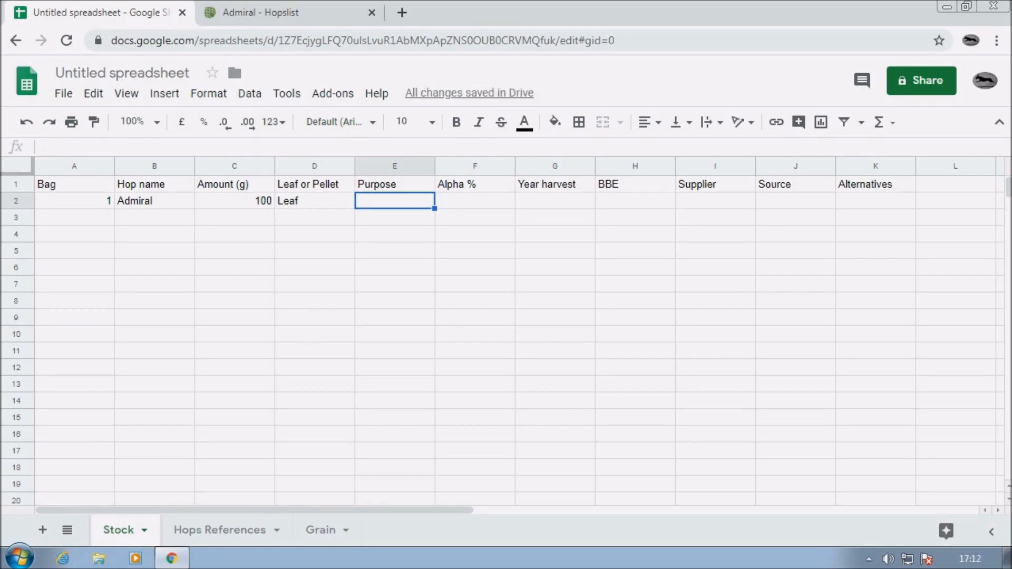
Step: Start a VLOOKUP formula in the Purpose cell E2 with the hop name in B2 as search key
{"action": "type", "text": "="}
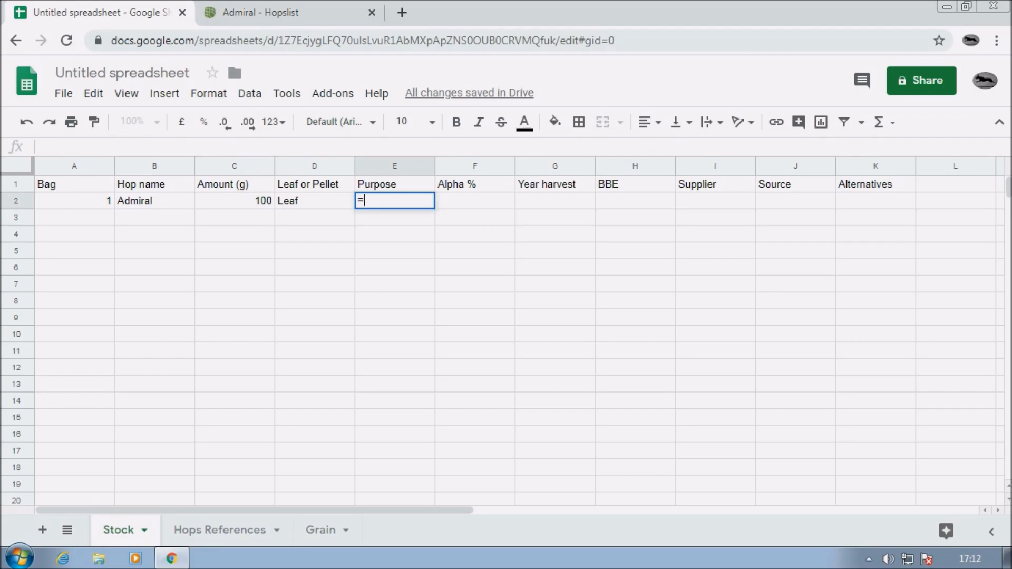
{"action": "type", "text": "vlookup("}
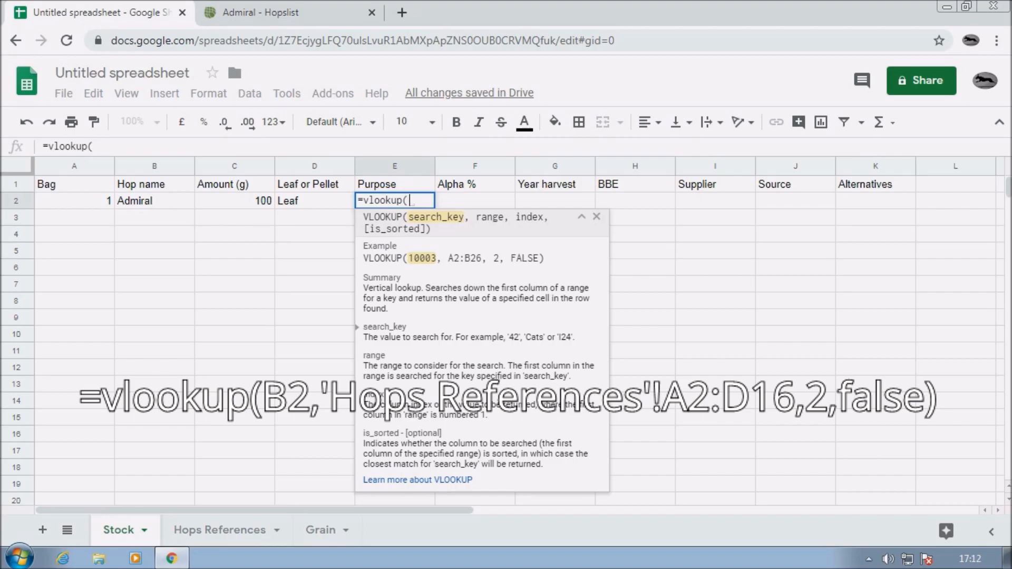
{"action": "left_click", "coordinate": [155, 201]}
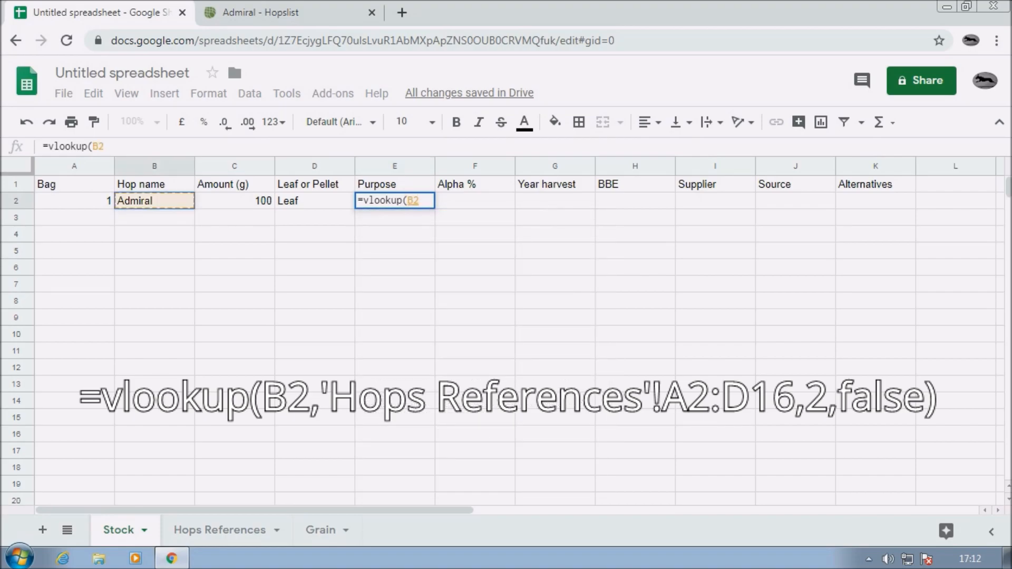
{"action": "type", "text": ","}
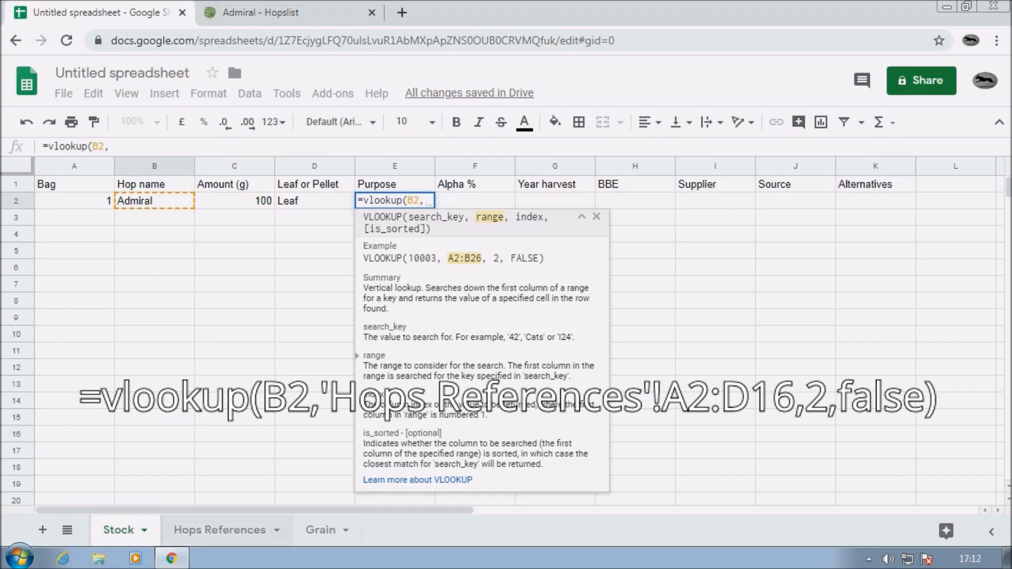
Step: Set the Purpose lookup's range to A2:D16 on the Hops References sheet
{"action": "left_click", "coordinate": [221, 530]}
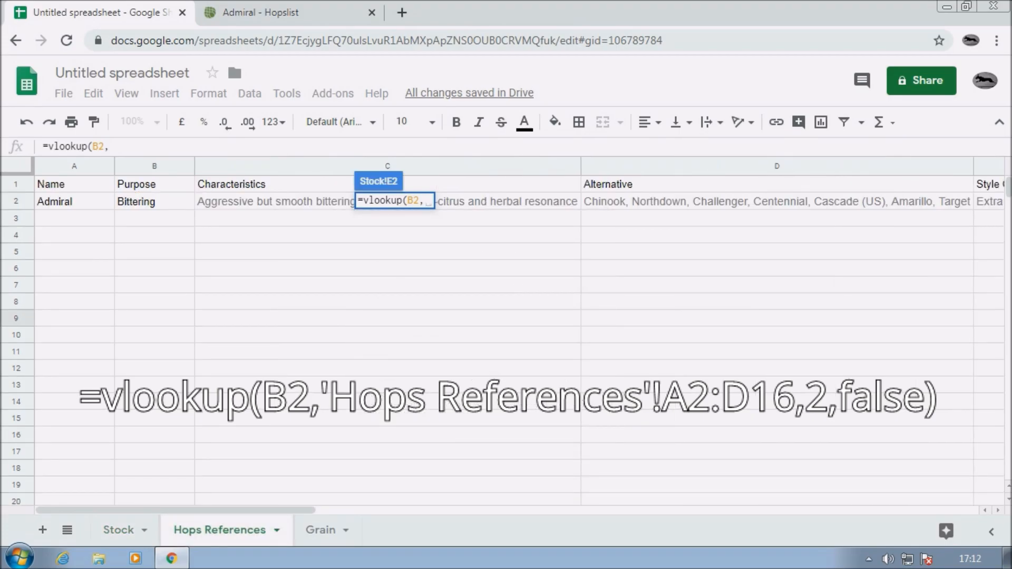
{"action": "left_click", "coordinate": [73, 201]}
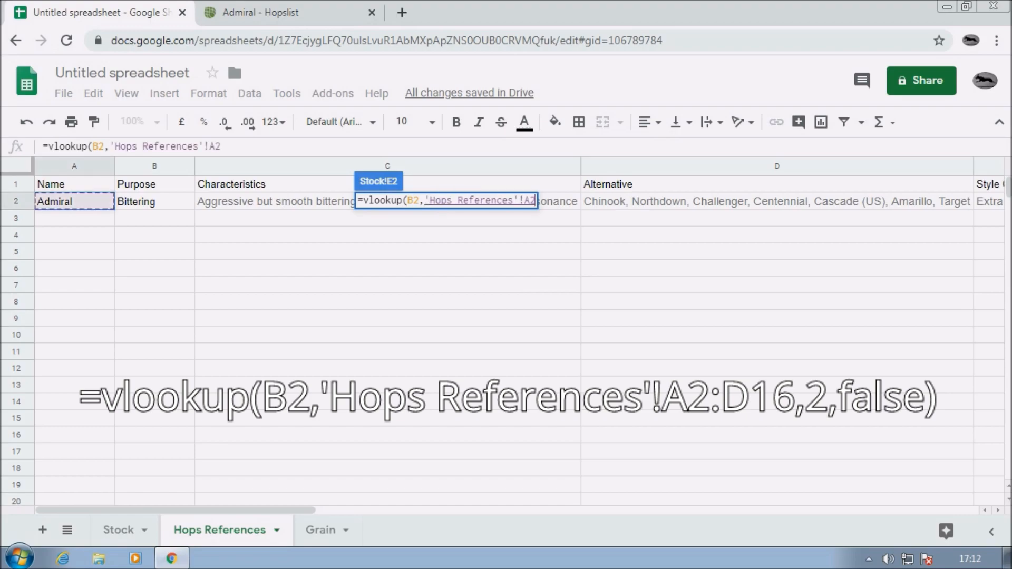
{"action": "key", "text": "shift+Right"}
{"action": "key", "text": "shift+Right"}
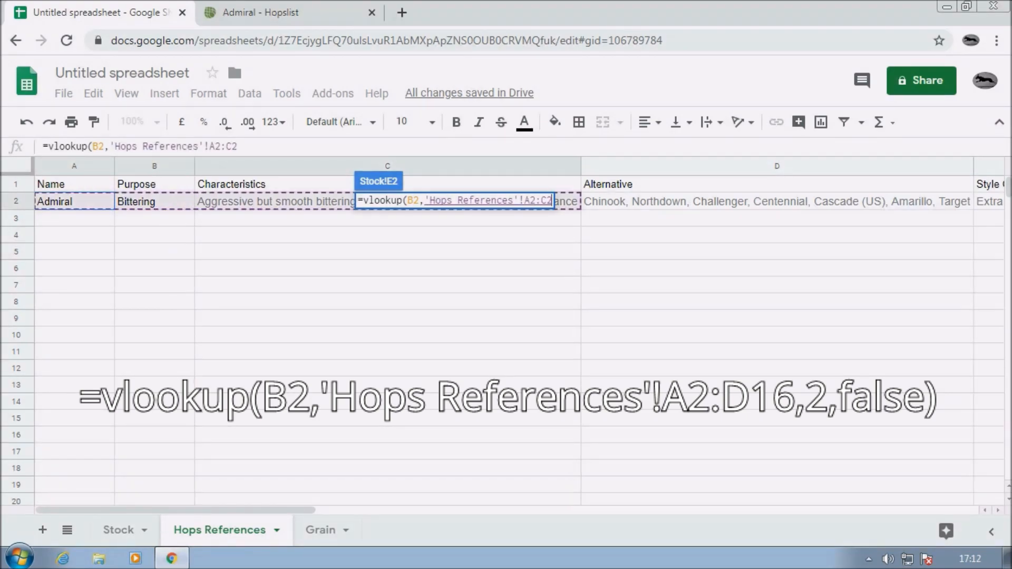
{"action": "key", "text": "shift+Right"}
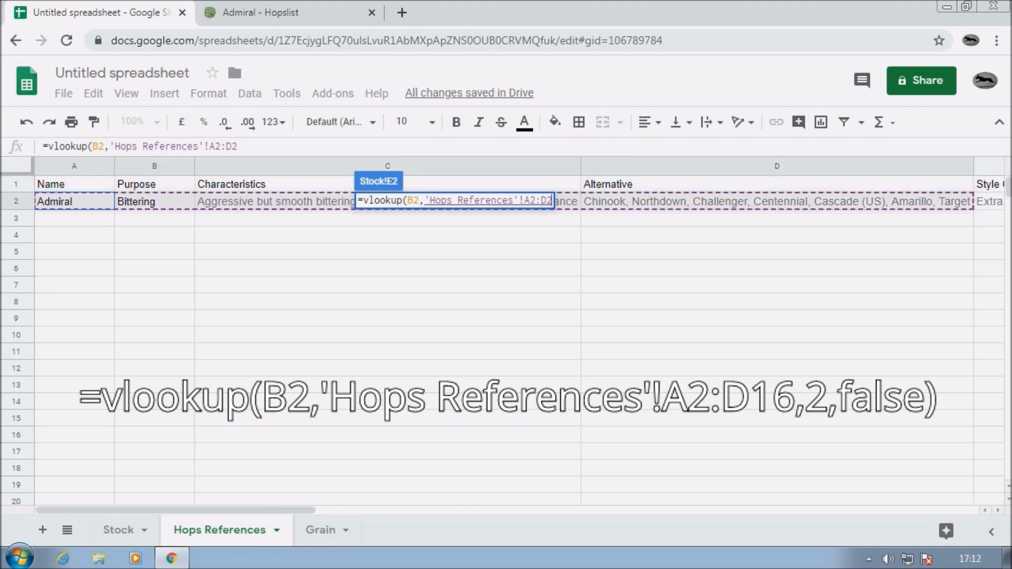
{"action": "key", "text": "shift+Down"}
{"action": "key", "text": "shift+Down"}
{"action": "key", "text": "shift+Down"}
{"action": "key", "text": "shift+Down"}
{"action": "key", "text": "shift+Down"}
{"action": "key", "text": "shift+Down"}
{"action": "key", "text": "shift+Down"}
{"action": "key", "text": "shift+Down"}
{"action": "key", "text": "shift+Down"}
{"action": "key", "text": "shift+Down"}
{"action": "key", "text": "shift+Down"}
{"action": "key", "text": "shift+Down"}
{"action": "key", "text": "shift+Down"}
{"action": "key", "text": "shift+Down"}
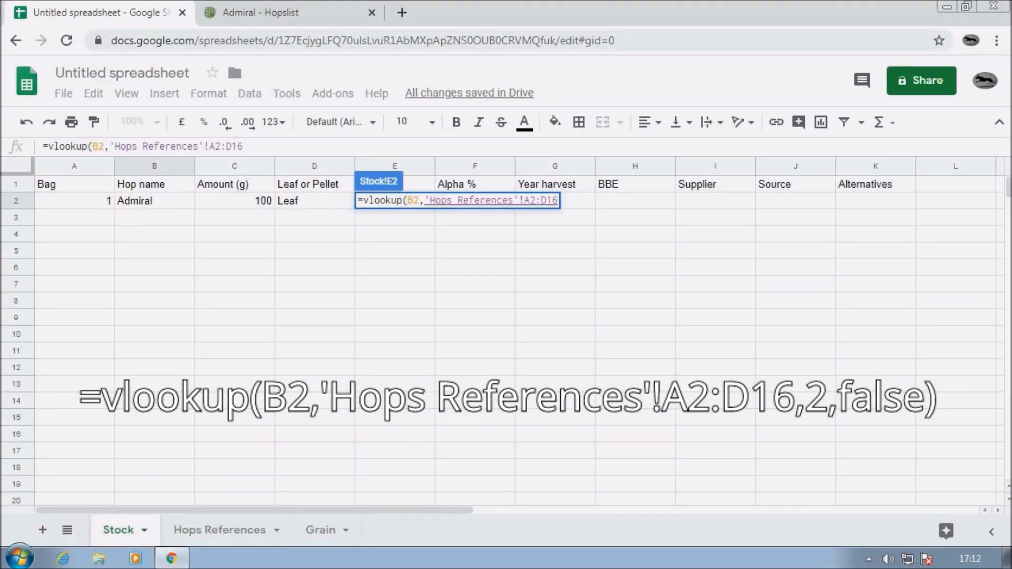
Step: Complete the Purpose lookup in E2 with column index 2 and is_sorted set to false
{"action": "type", "text": ","}
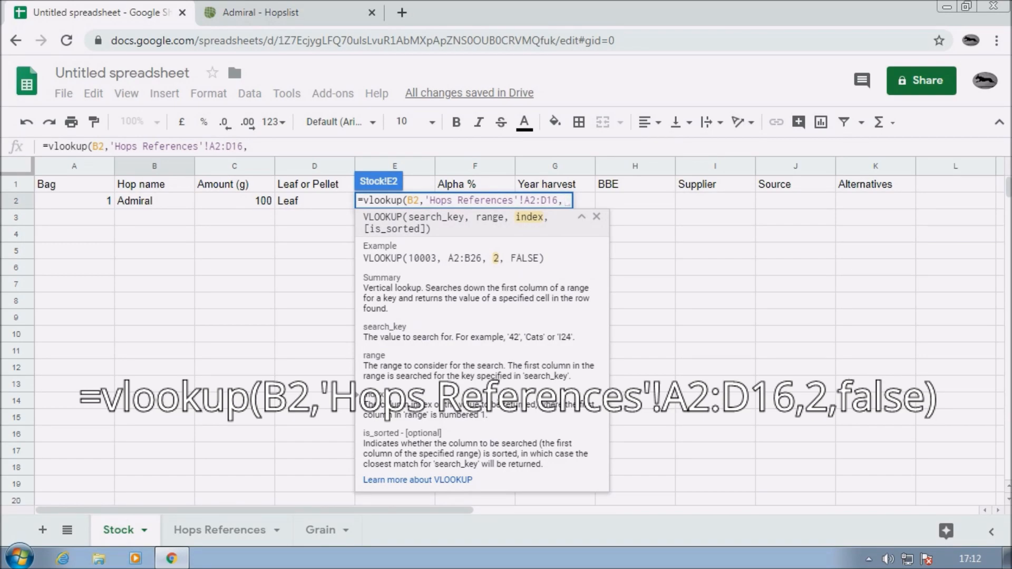
{"action": "type", "text": "2"}
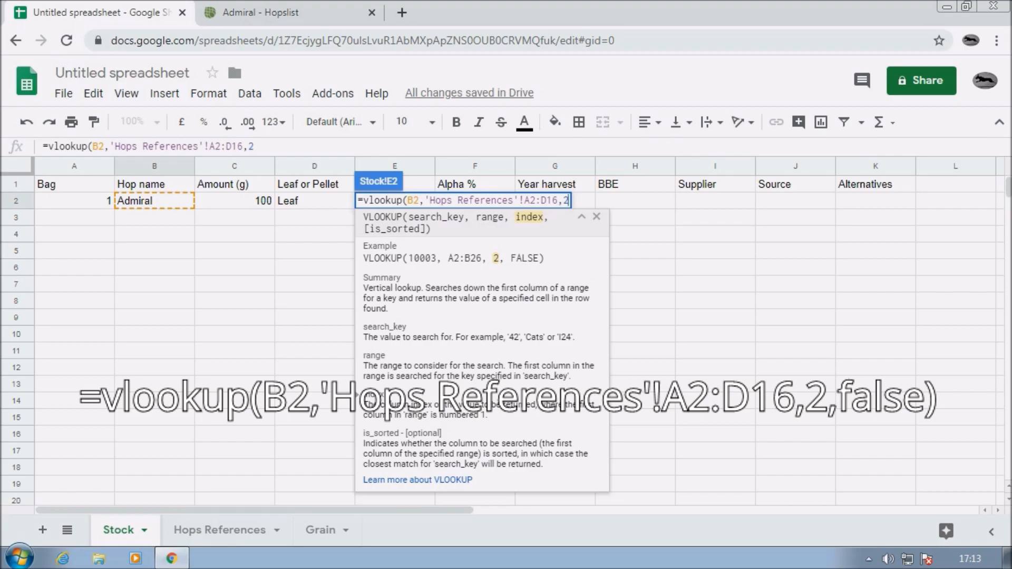
{"action": "type", "text": ","}
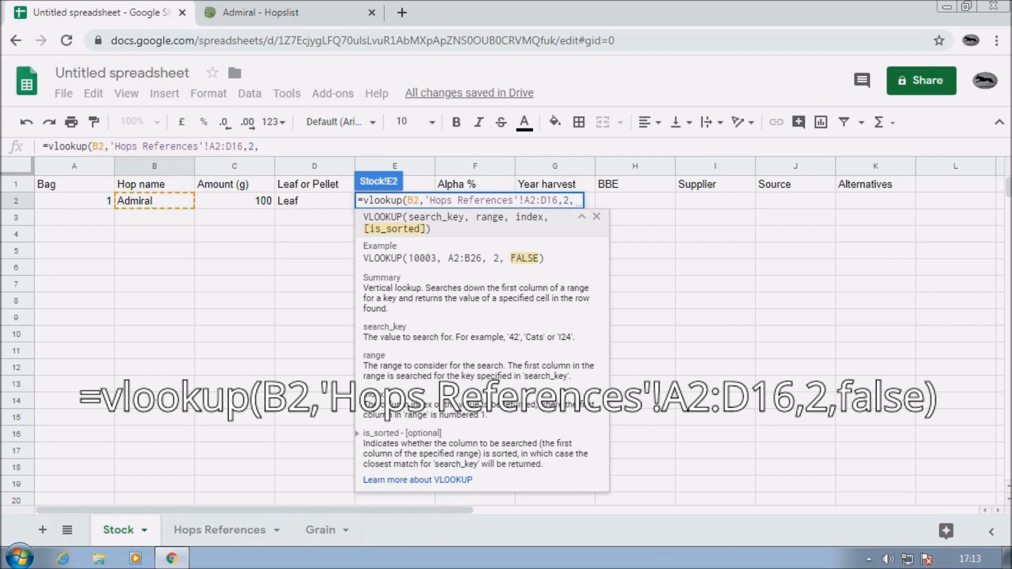
{"action": "type", "text": "false)"}
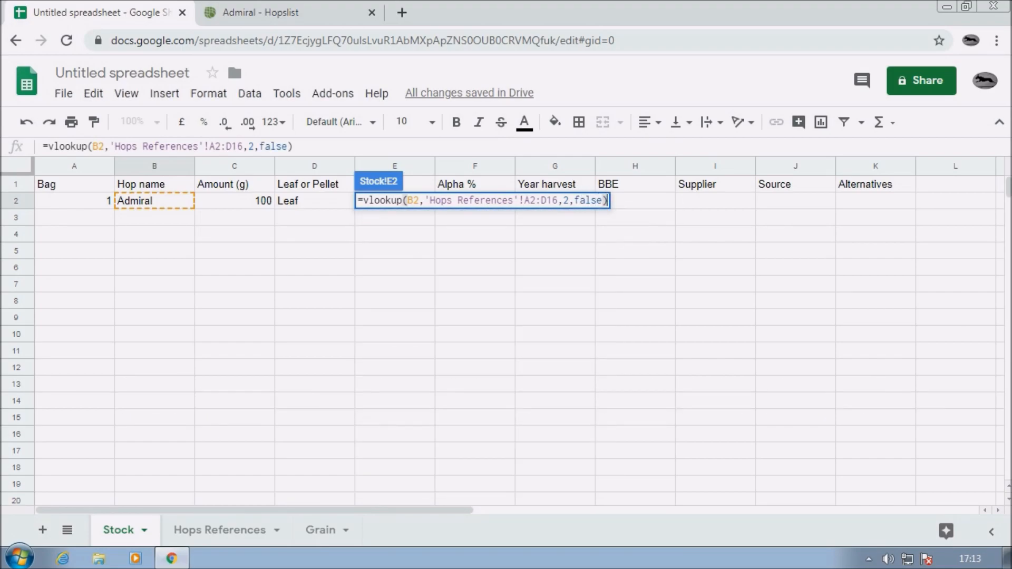
{"action": "key", "text": "Return"}
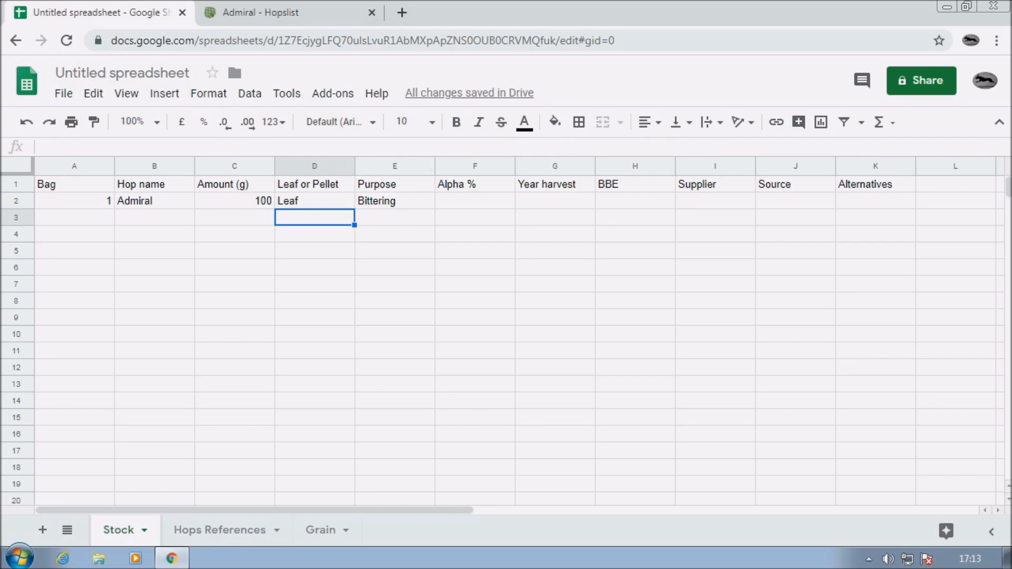
Step: Fill Admiral's Stock row with 16.2 under Alpha %, 2019 under Year harvest and 2020 under BBE
{"action": "left_click", "coordinate": [220, 530]}
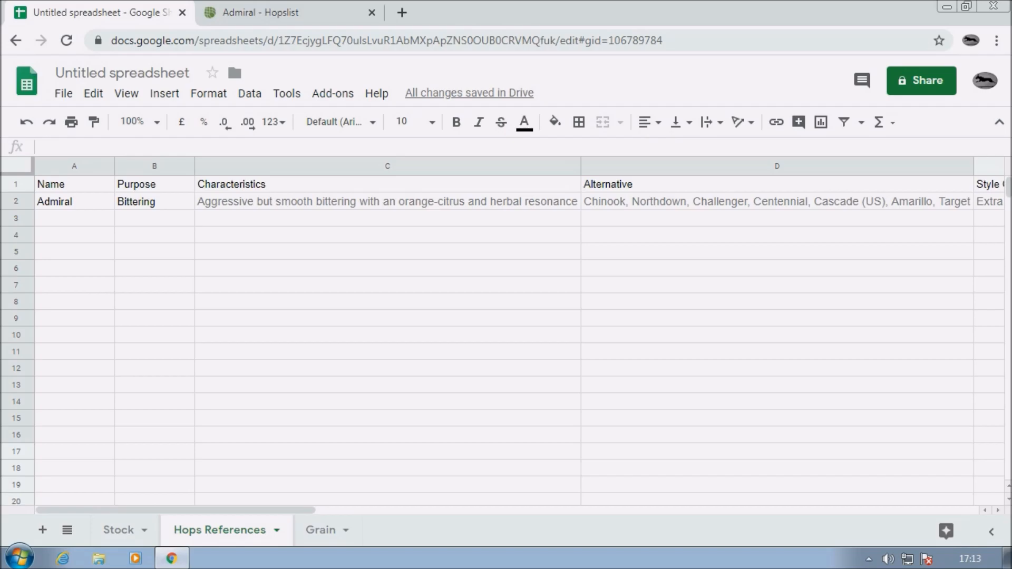
{"action": "left_click", "coordinate": [122, 530]}
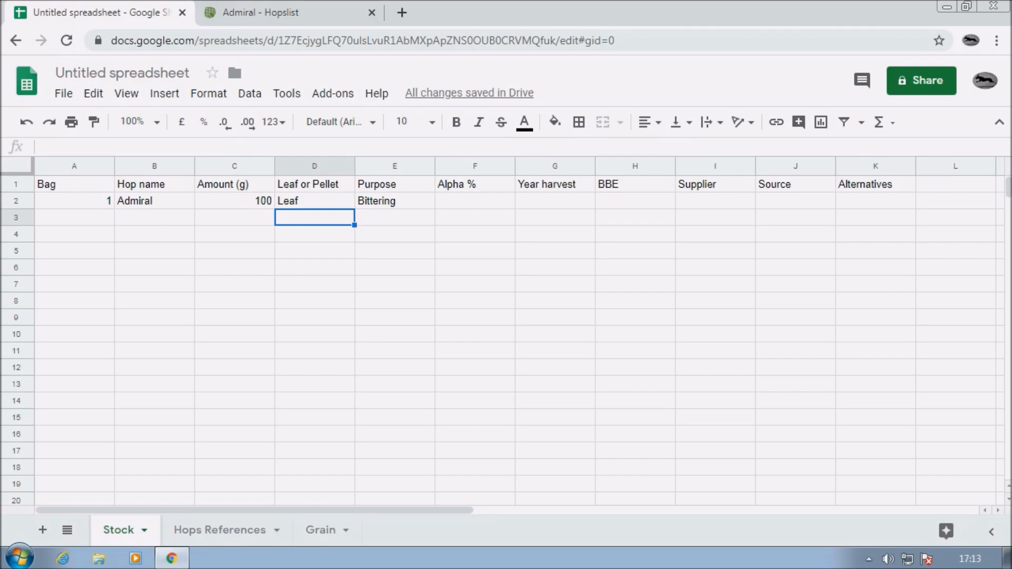
{"action": "left_click", "coordinate": [475, 201]}
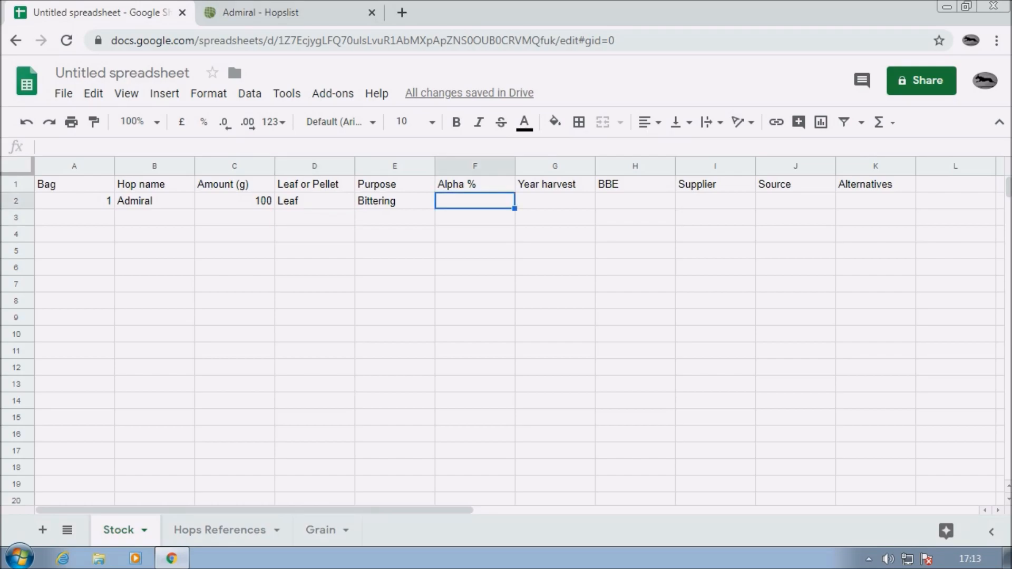
{"action": "type", "text": "16.2"}
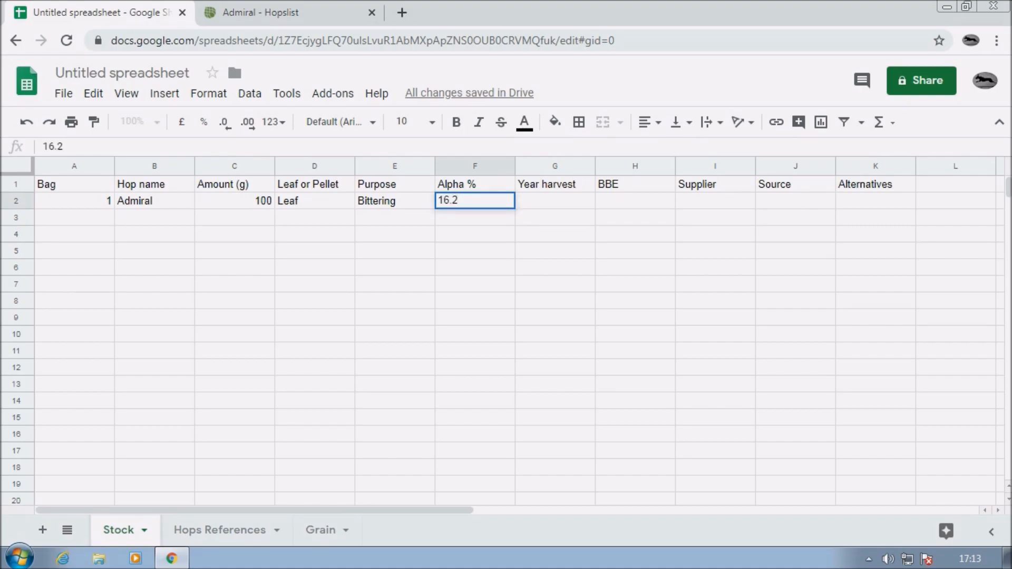
{"action": "key", "text": "Tab"}
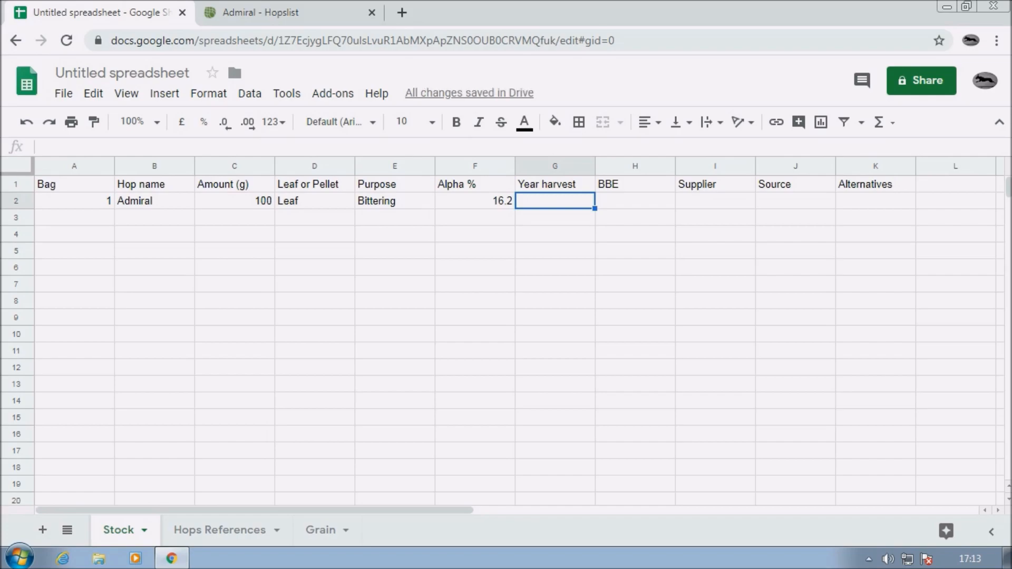
{"action": "type", "text": "2019"}
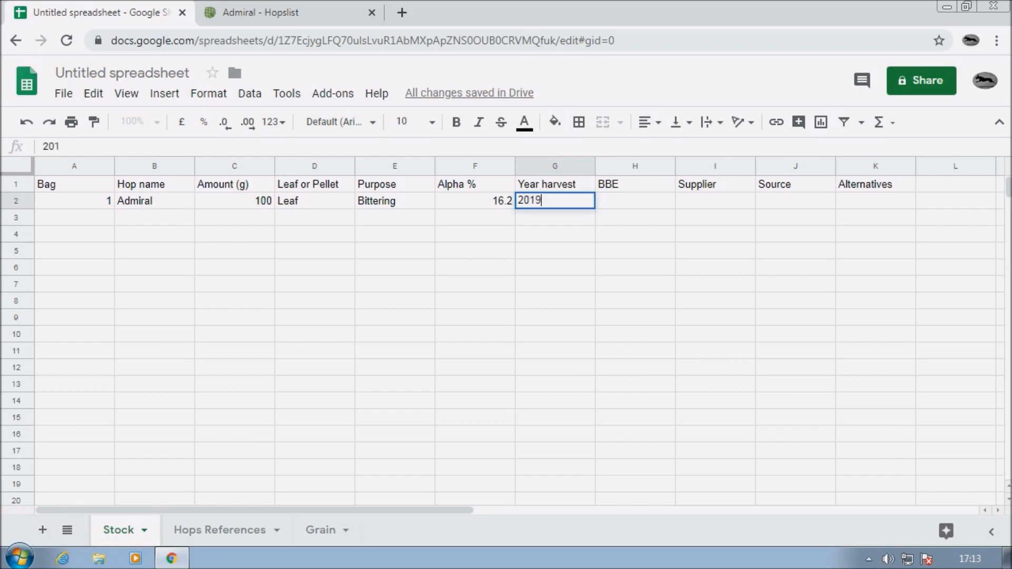
{"action": "key", "text": "Tab"}
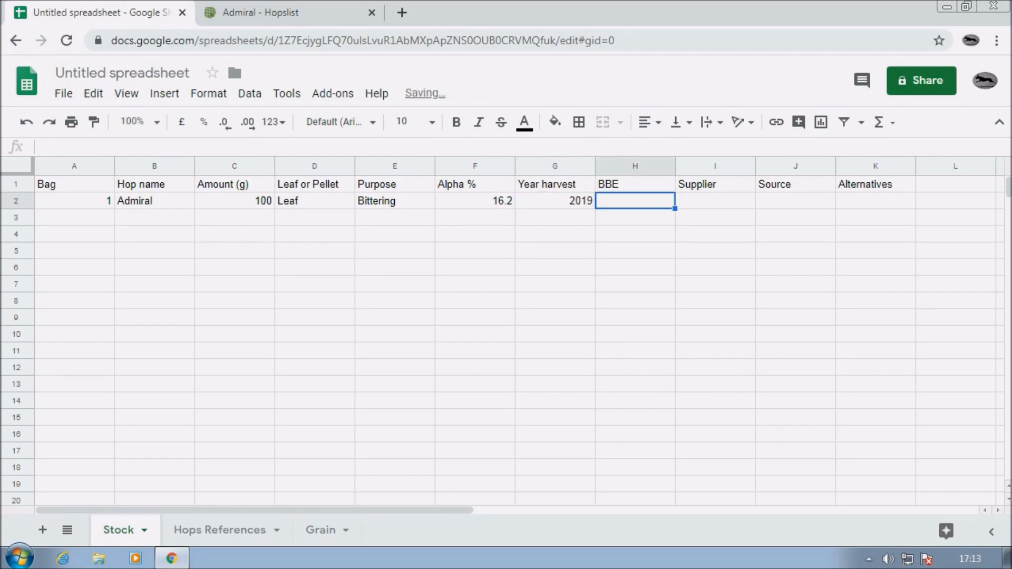
{"action": "type", "text": "2020"}
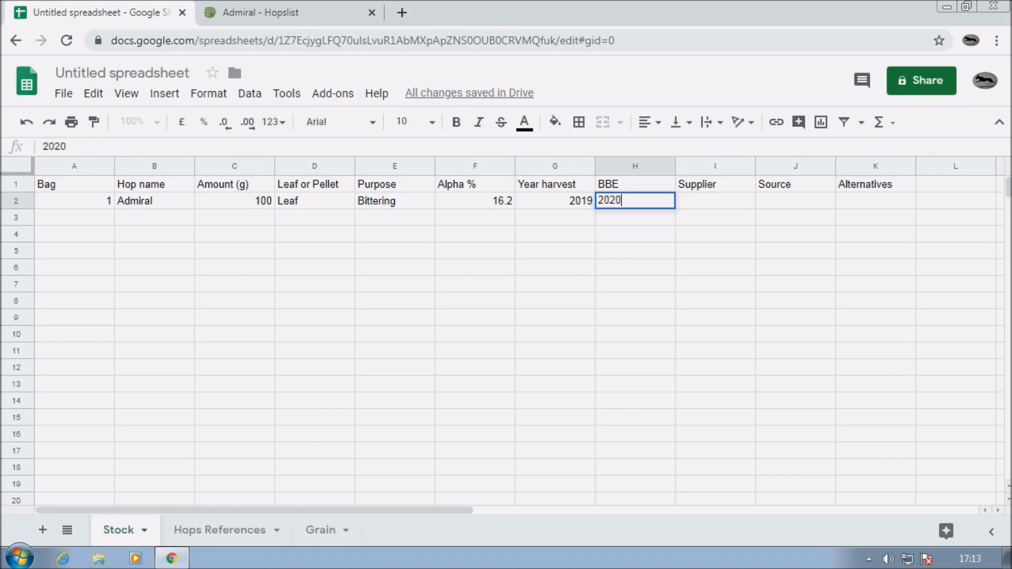
{"action": "key", "text": "Tab"}
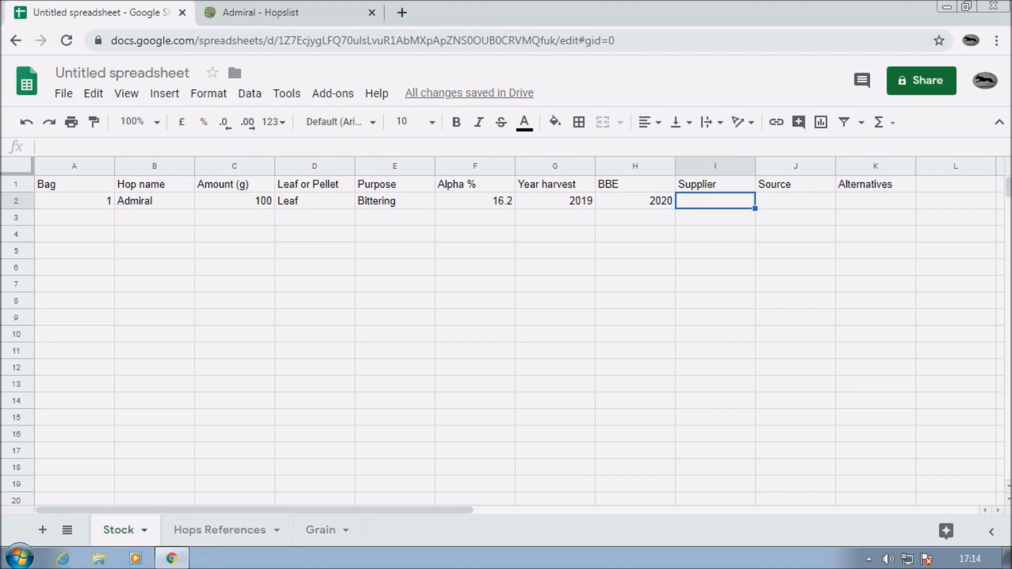
Step: Enter Brew UK as both Supplier and Source for Admiral in I2 and J2
{"action": "type", "text": "Brew UK"}
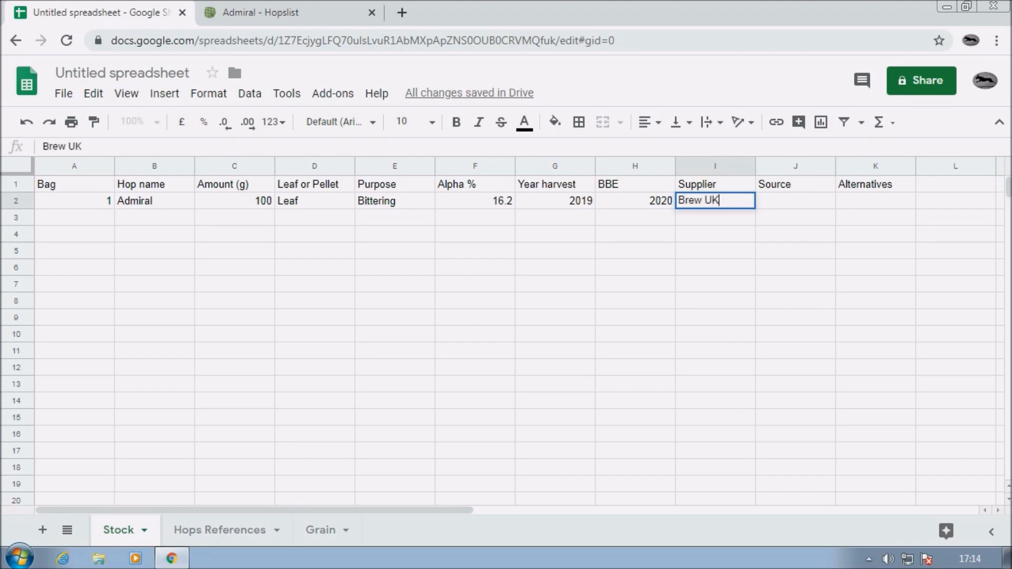
{"action": "key", "text": "Tab"}
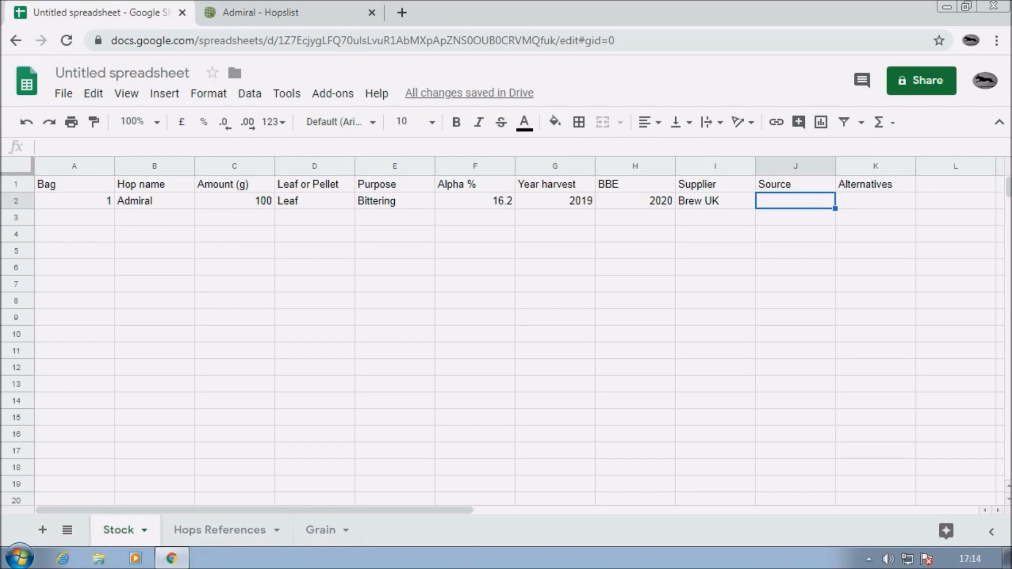
{"action": "type", "text": "Brew"}
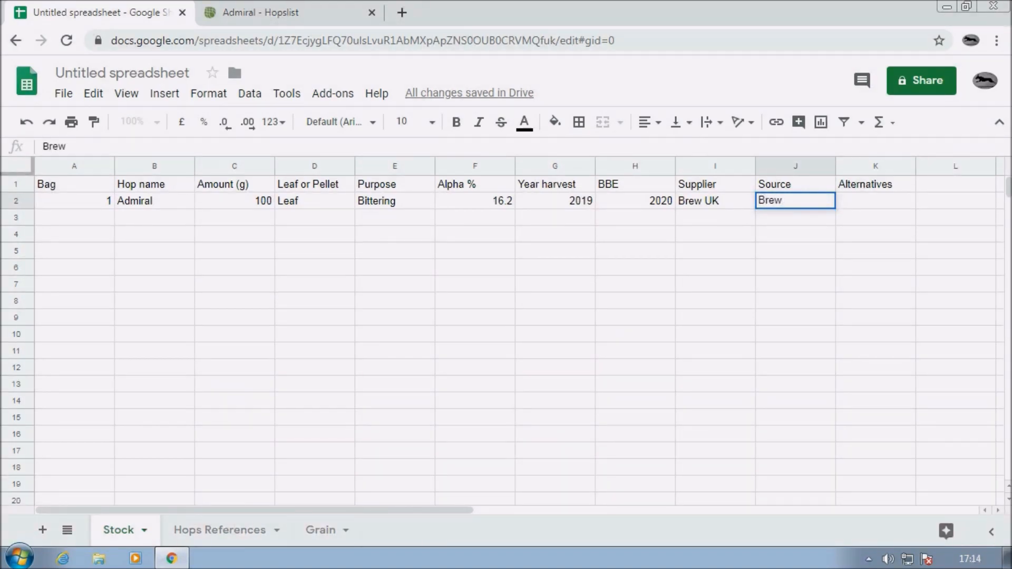
{"action": "type", "text": " UK"}
{"action": "key", "text": "Tab"}
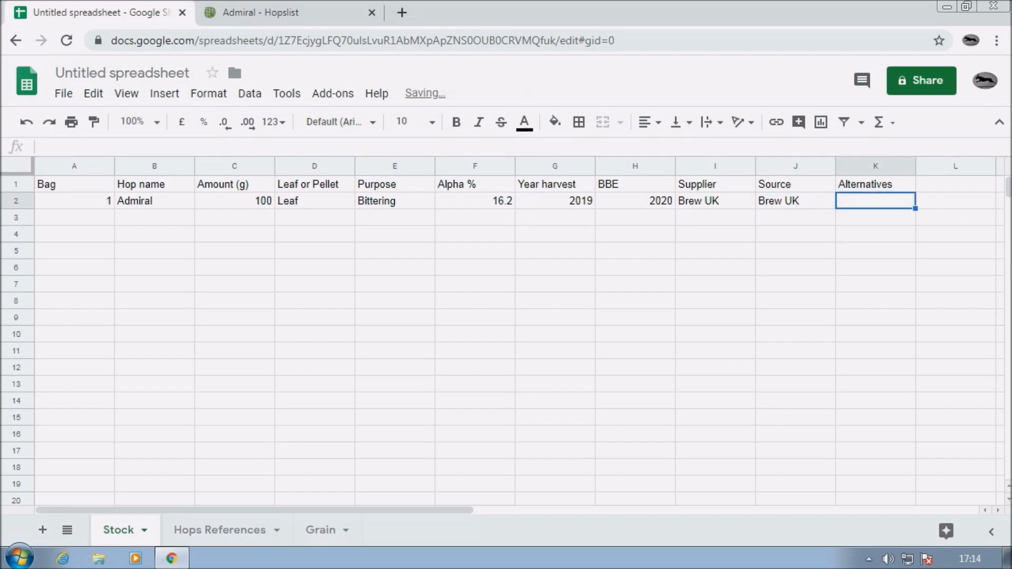
Step: Start a VLOOKUP formula in the Alternatives cell K2 with B2 as search key
{"action": "type", "text": "="}
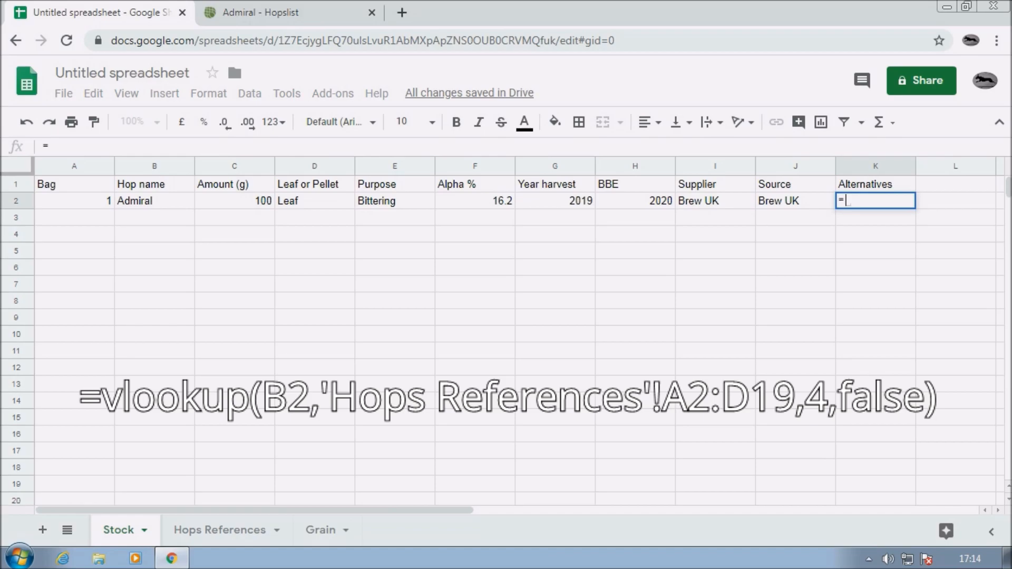
{"action": "type", "text": "vl"}
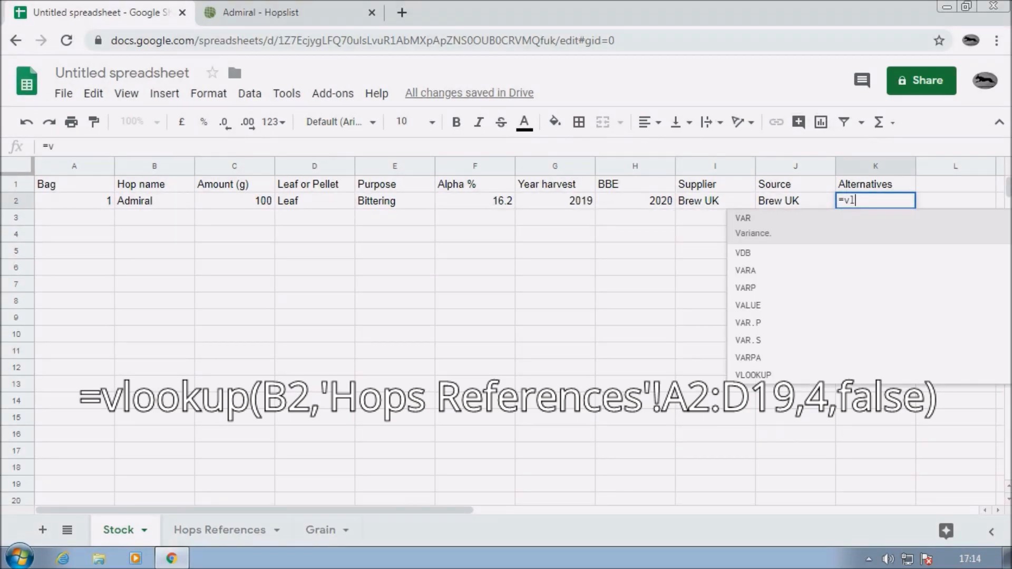
{"action": "type", "text": "ookup("}
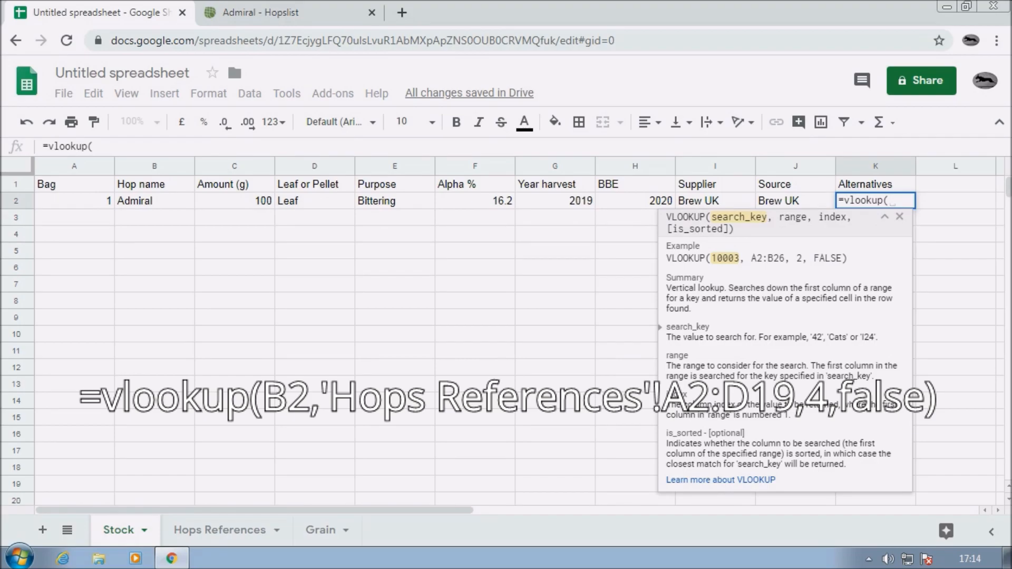
{"action": "left_click", "coordinate": [155, 201]}
{"action": "type", "text": ","}
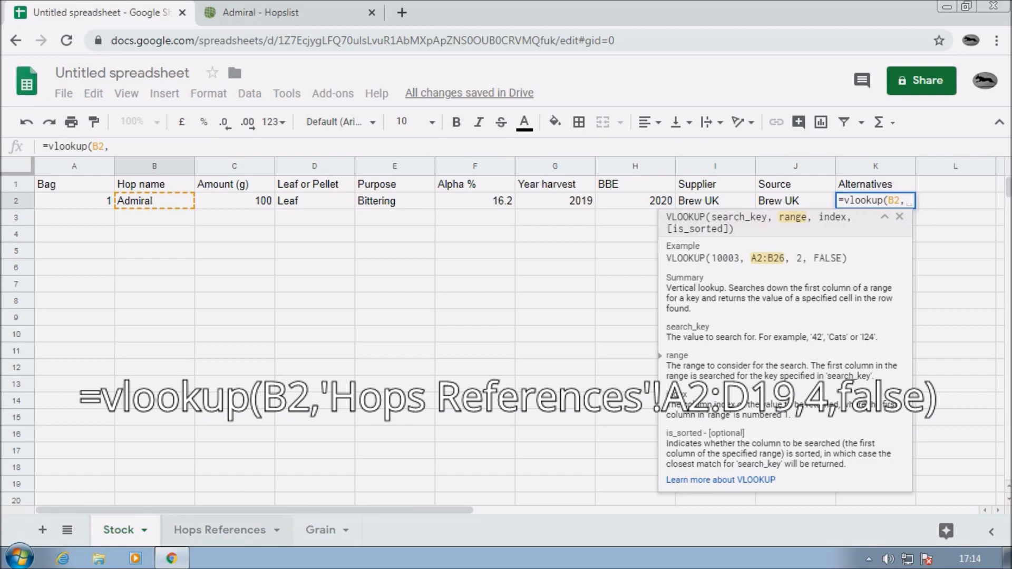
Step: Complete the Alternatives lookup in K2 with range 'Hops References'!A2:D19, index 4 and is_sorted false, and fit column K to its contents
{"action": "left_click", "coordinate": [220, 530]}
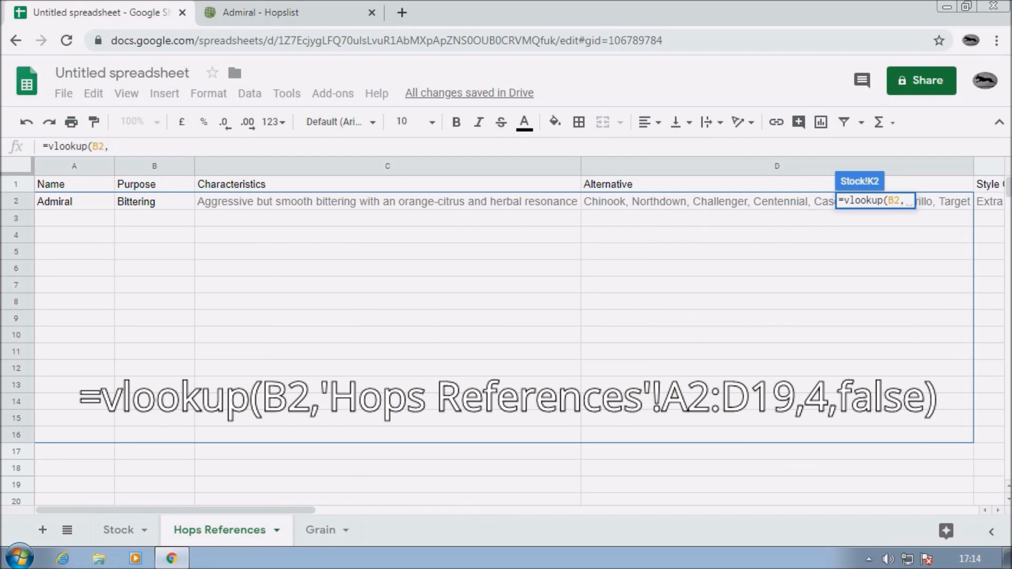
{"action": "mouse_move", "coordinate": [74, 202]}
{"action": "left_mouse_down"}
{"action": "mouse_move", "coordinate": [775, 352]}
{"action": "mouse_move", "coordinate": [774, 500]}
{"action": "mouse_move", "coordinate": [774, 484]}
{"action": "left_mouse_up"}
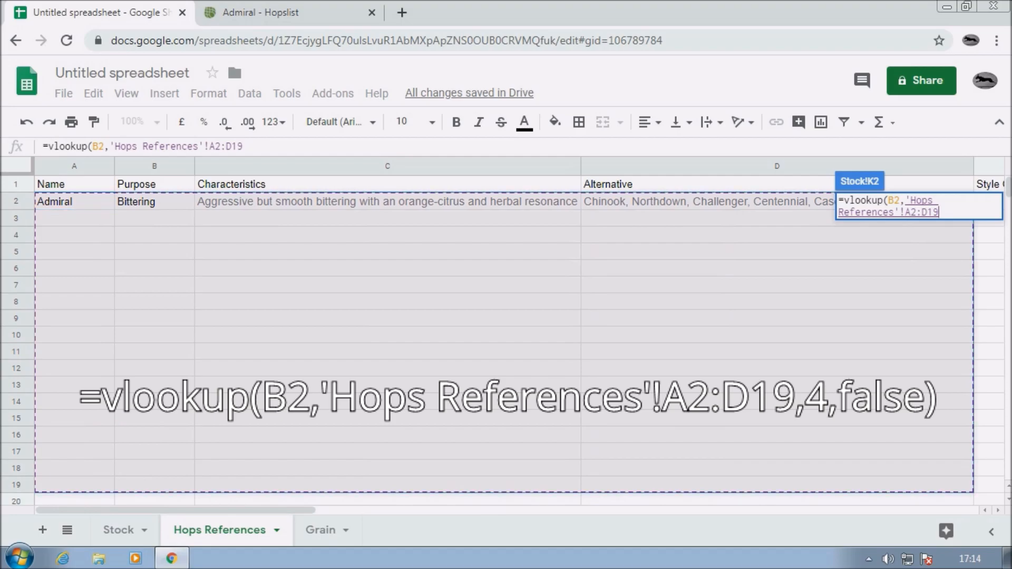
{"action": "type", "text": ","}
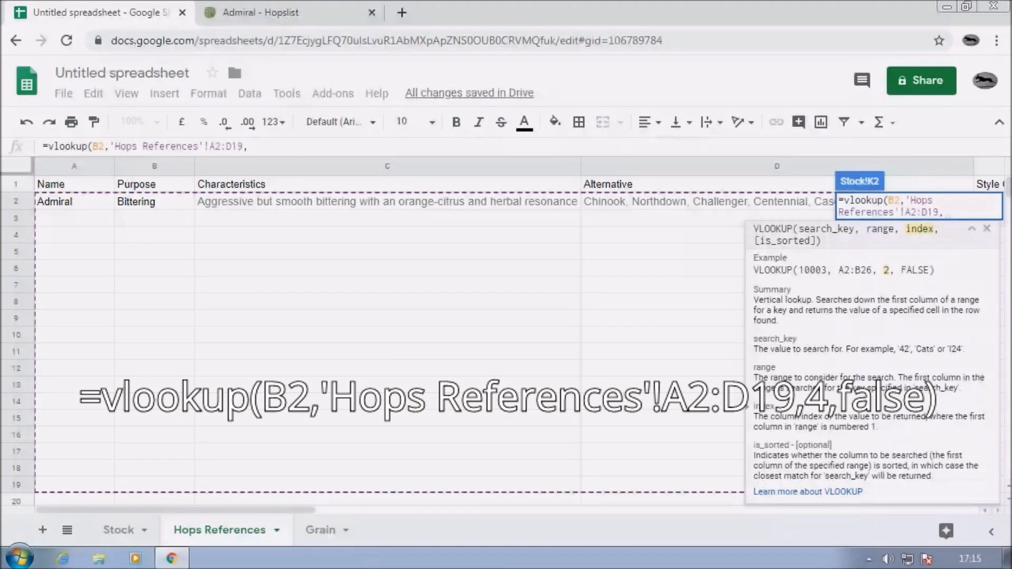
{"action": "type", "text": "4,"}
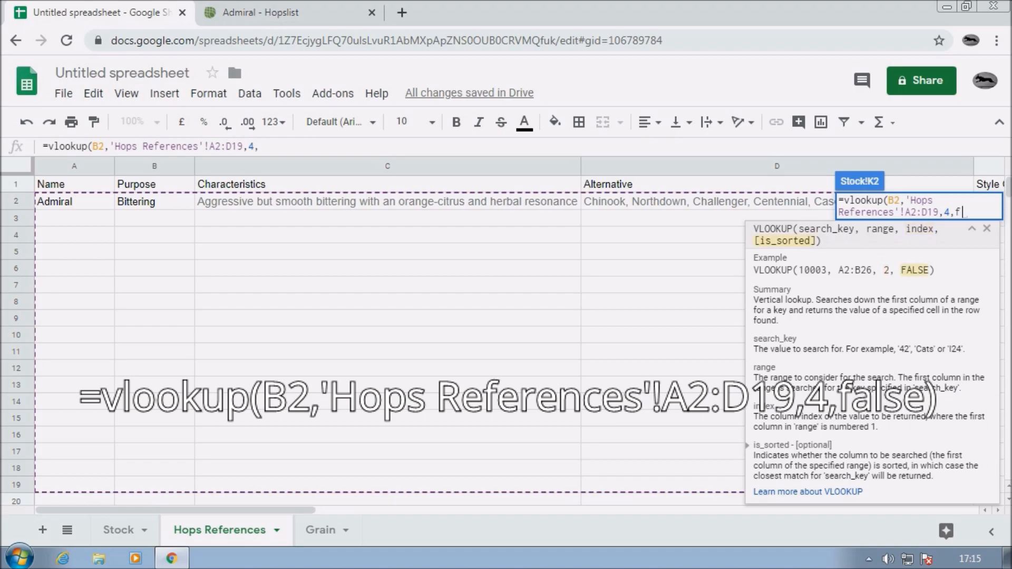
{"action": "type", "text": "false)"}
{"action": "key", "text": "Return"}
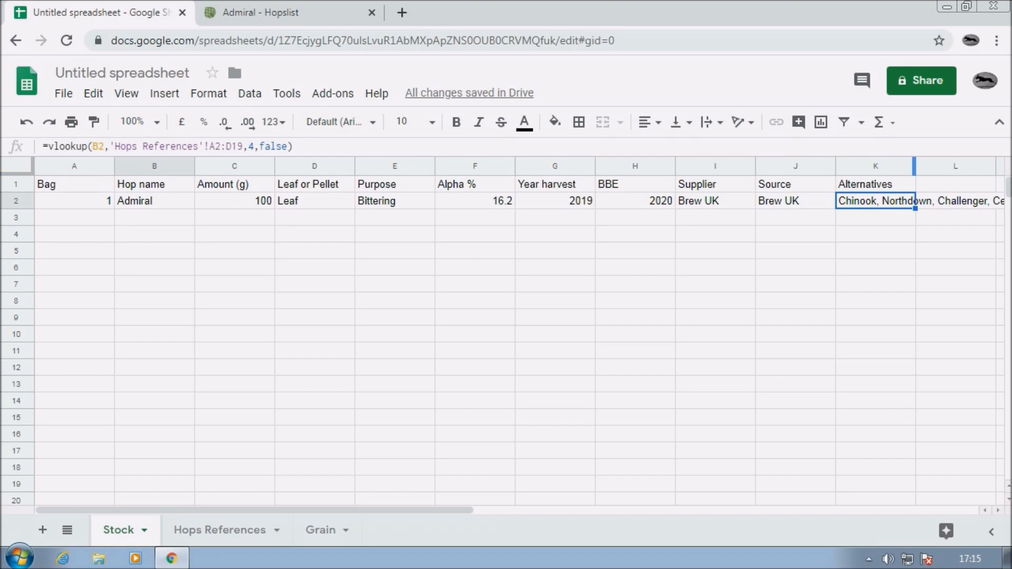
{"action": "double_click", "coordinate": [914, 166]}
{"action": "left_click", "coordinate": [917, 268]}
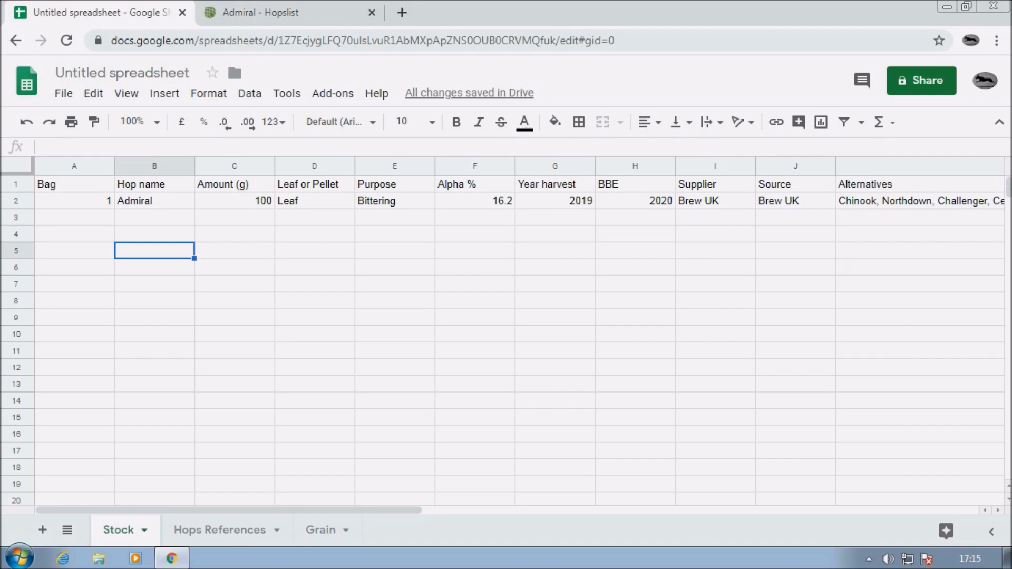
{"action": "scroll", "coordinate": [506, 338], "scroll_direction": "down", "scroll_amount": 2}
{"action": "scroll", "coordinate": [506, 338], "scroll_direction": "up", "scroll_amount": 2}
{"action": "scroll", "coordinate": [506, 337], "scroll_direction": "down", "scroll_amount": 4}
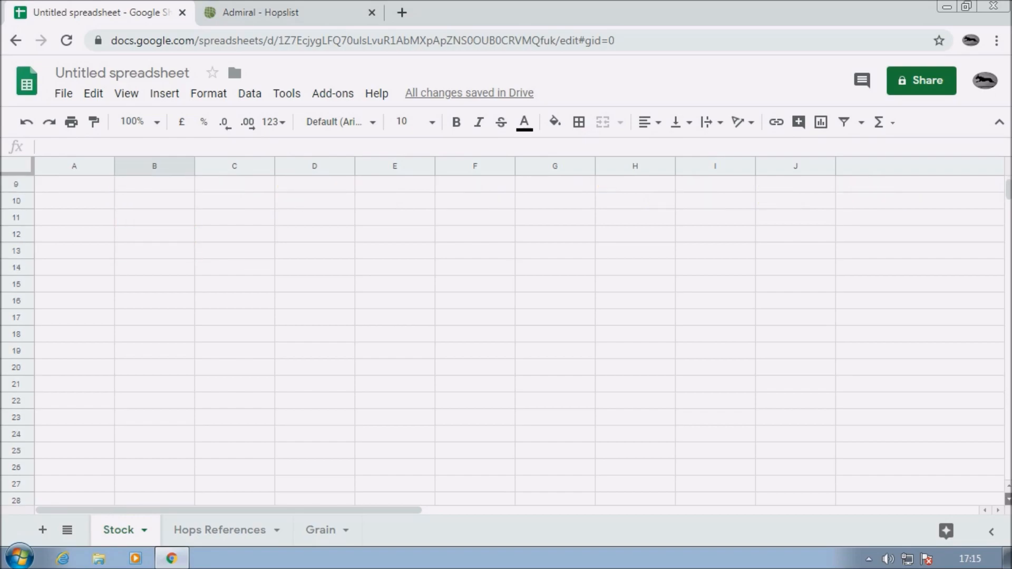
{"action": "scroll", "coordinate": [506, 338], "scroll_direction": "down", "scroll_amount": 1}
{"action": "scroll", "coordinate": [506, 337], "scroll_direction": "up", "scroll_amount": 5}
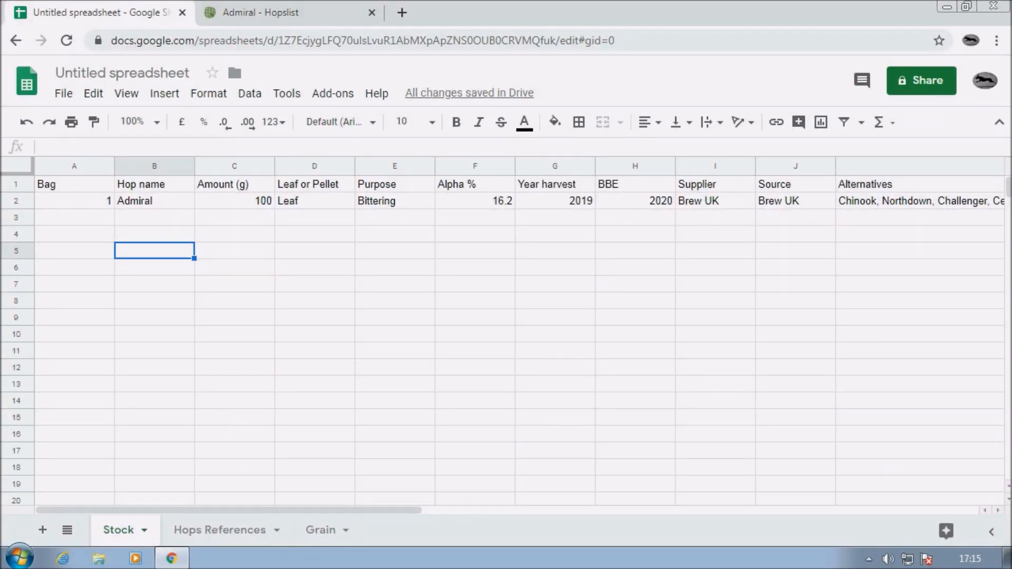
{"action": "left_click_drag", "start_coordinate": [253, 334], "coordinate": [295, 334]}
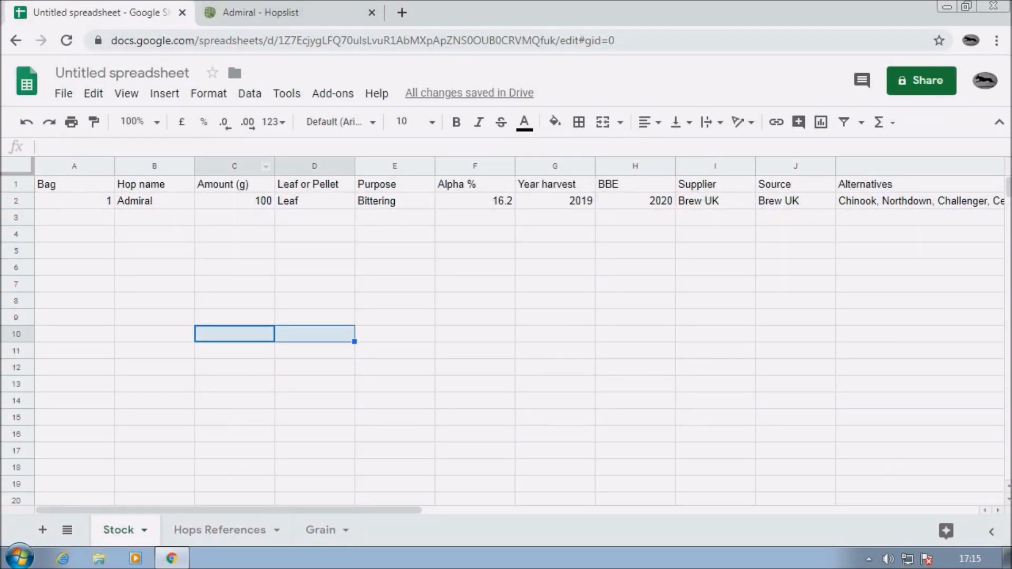
{"action": "left_click_drag", "start_coordinate": [316, 299], "coordinate": [318, 287]}
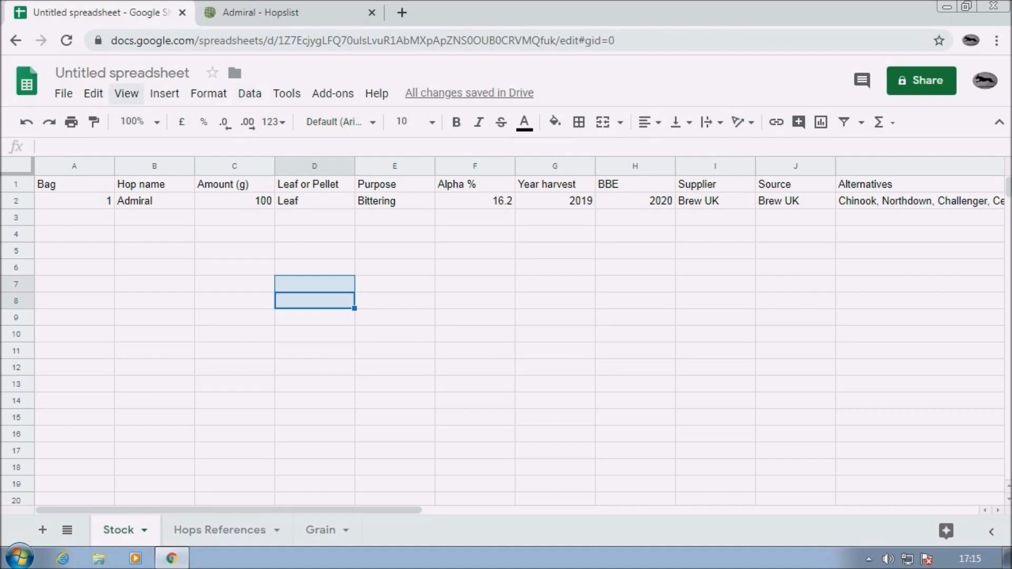
Step: Freeze the header row of the Stock sheet so it stays in place
{"action": "left_click", "coordinate": [127, 93]}
{"action": "mouse_move", "coordinate": [156, 123]}
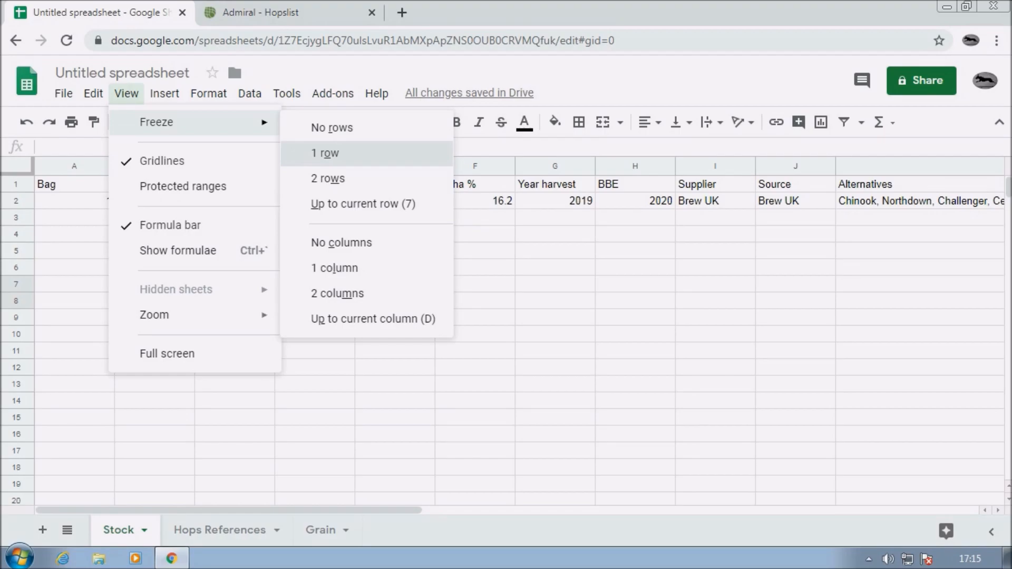
{"action": "key", "text": "Return"}
{"action": "left_click", "coordinate": [555, 353]}
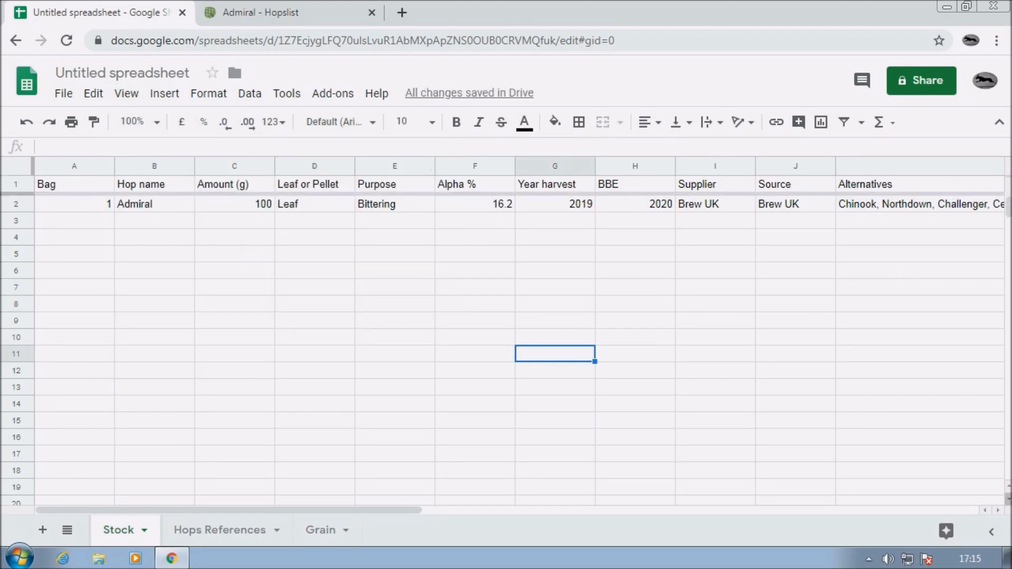
{"action": "scroll", "coordinate": [506, 342], "scroll_direction": "down", "scroll_amount": 3}
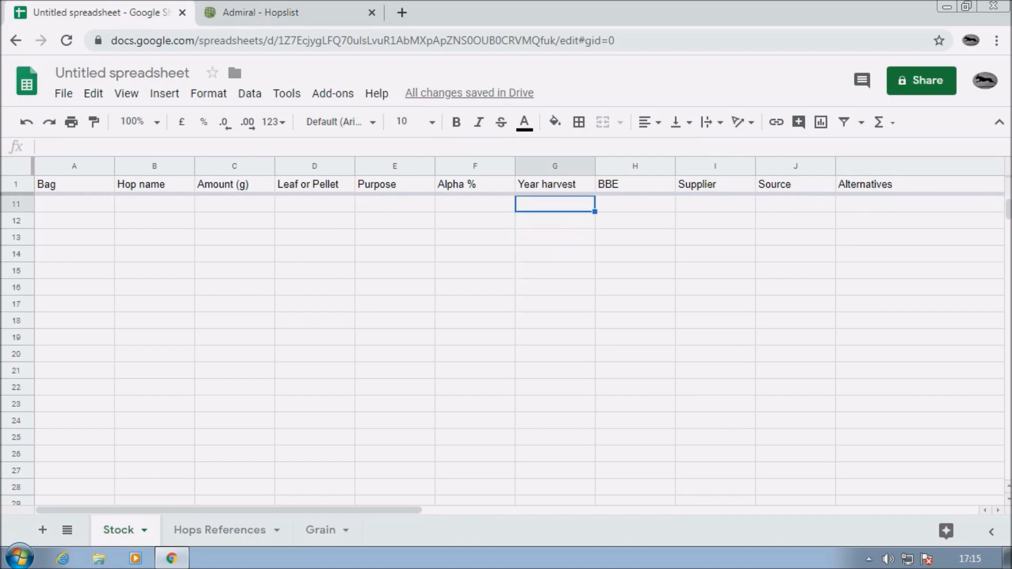
{"action": "double_click", "coordinate": [1002, 499]}
{"action": "left_click", "coordinate": [1008, 486]}
{"action": "left_click", "coordinate": [1008, 487]}
{"action": "left_click", "coordinate": [1008, 486]}
{"action": "left_click", "coordinate": [1008, 487]}
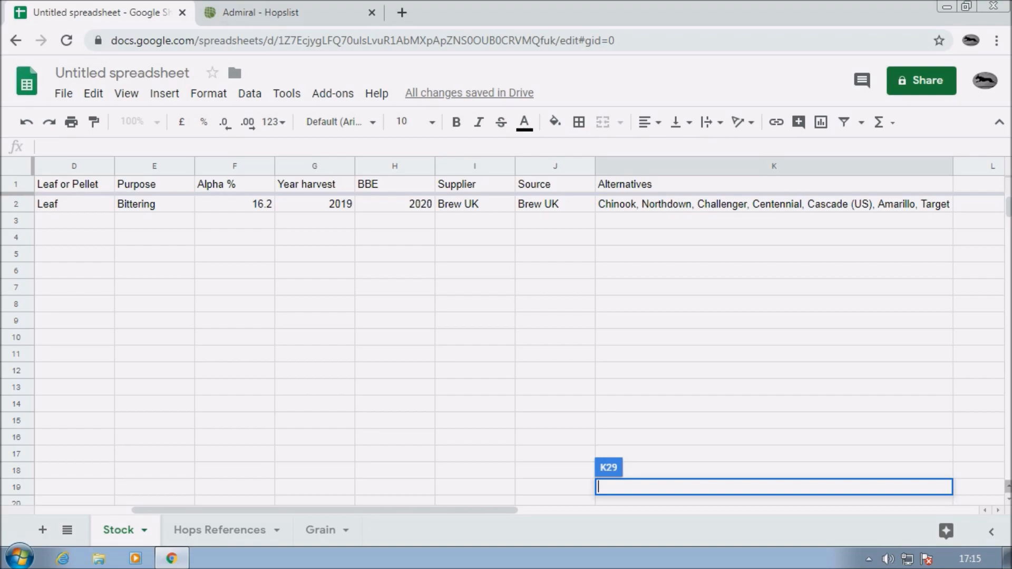
{"action": "left_click", "coordinate": [985, 510]}
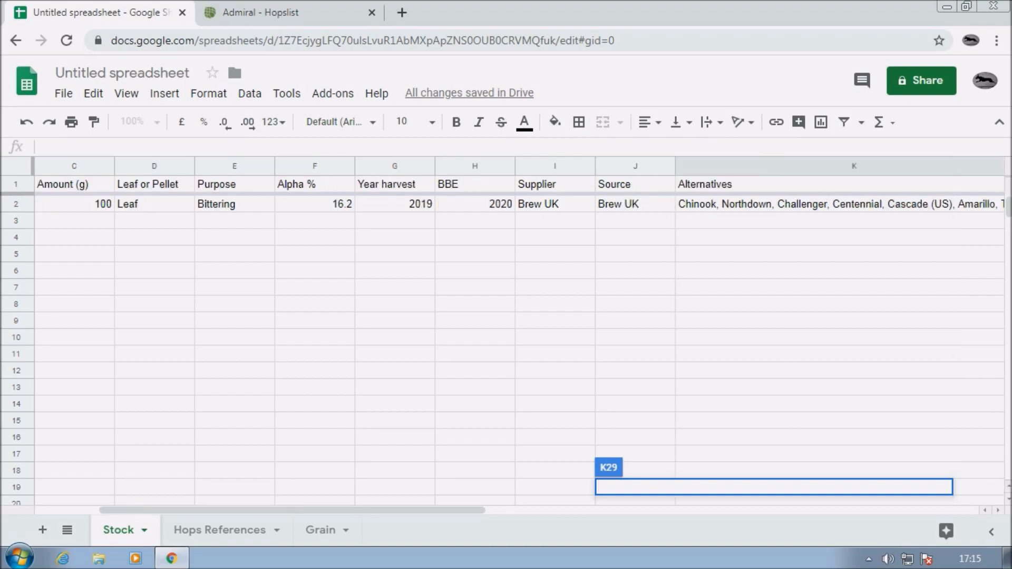
{"action": "left_click", "coordinate": [985, 510]}
{"action": "left_click", "coordinate": [985, 510]}
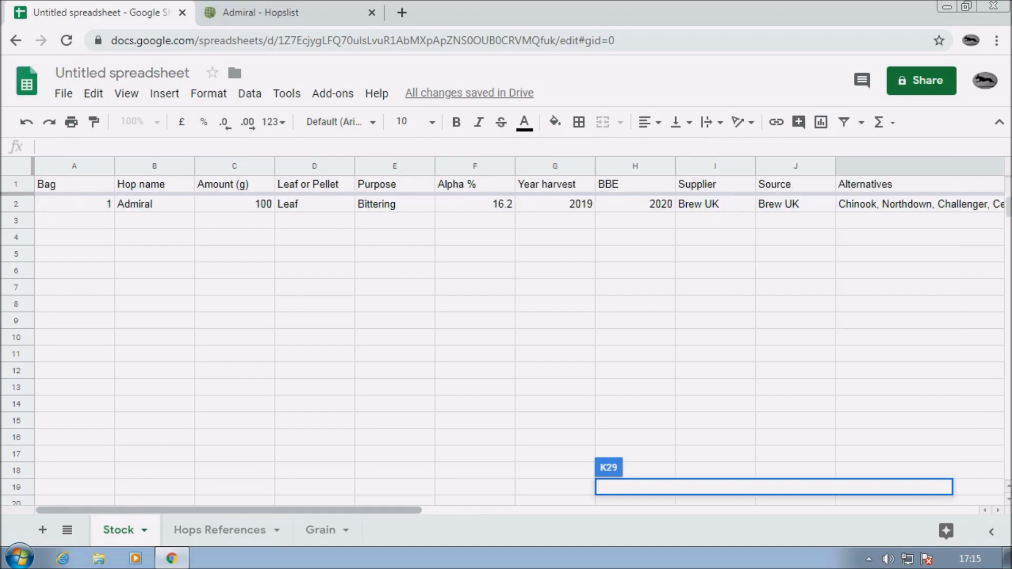
Step: Copy the whole Admiral entry A2:K2 and paste it into row 3 starting at A3
{"action": "left_click", "coordinate": [74, 204]}
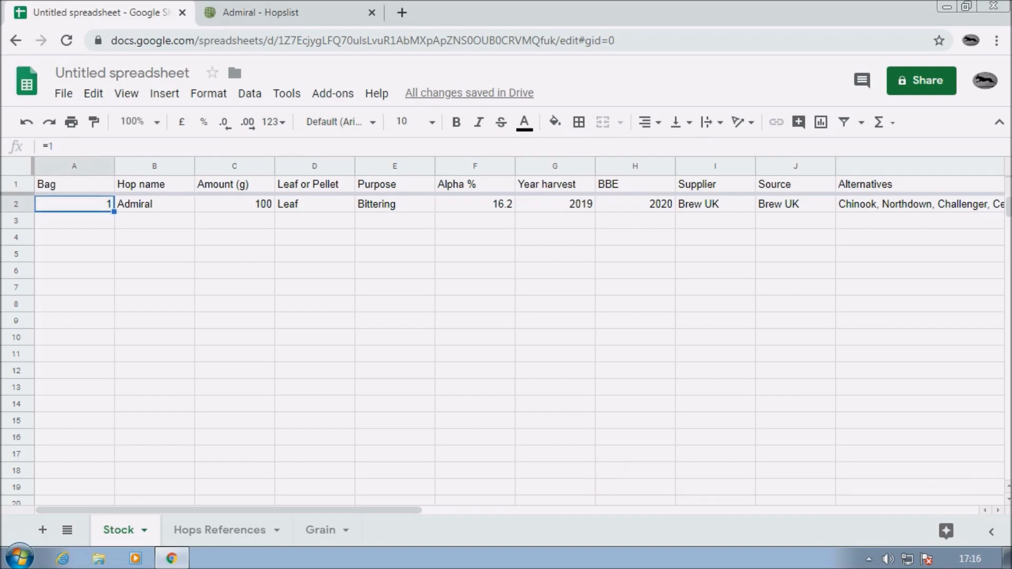
{"action": "key", "text": "shift+Right"}
{"action": "key", "text": "shift+Right"}
{"action": "key", "text": "shift+Right"}
{"action": "key", "text": "shift+Right"}
{"action": "key", "text": "shift+Right"}
{"action": "key", "text": "shift+Right"}
{"action": "key", "text": "shift+Right"}
{"action": "key", "text": "shift+Right"}
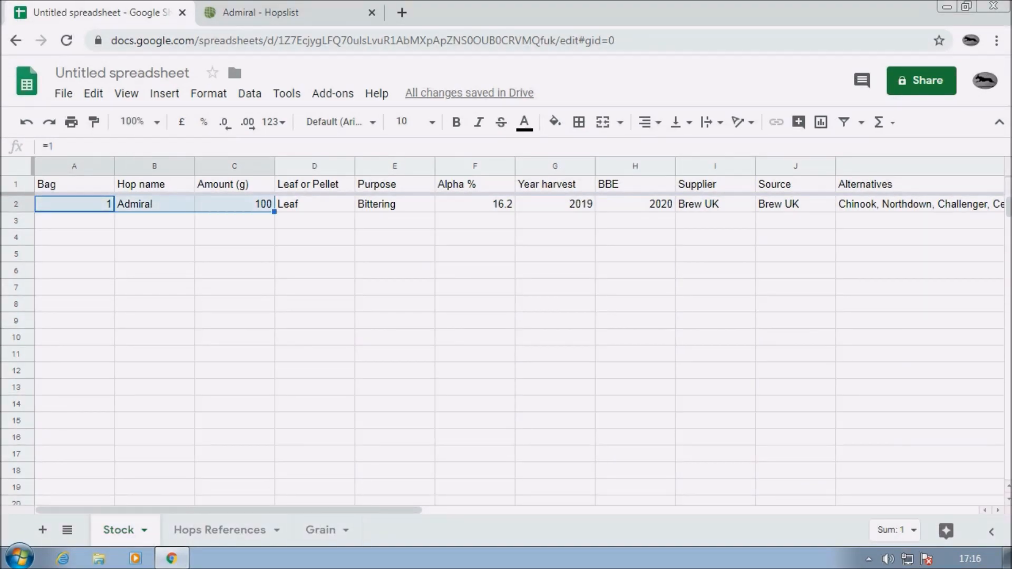
{"action": "key", "text": "shift+Right"}
{"action": "key", "text": "shift+Right"}
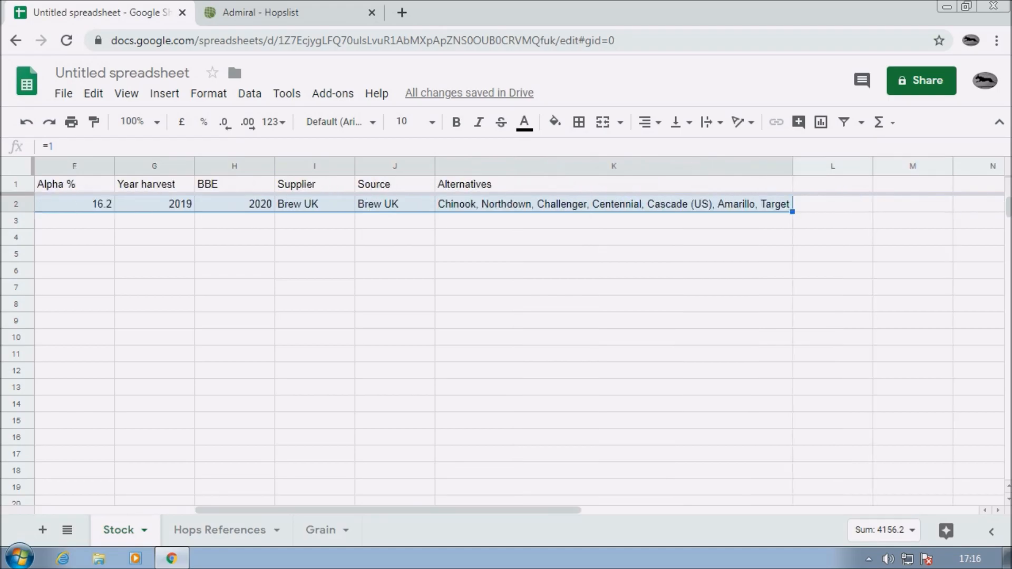
{"action": "right_click", "coordinate": [504, 204]}
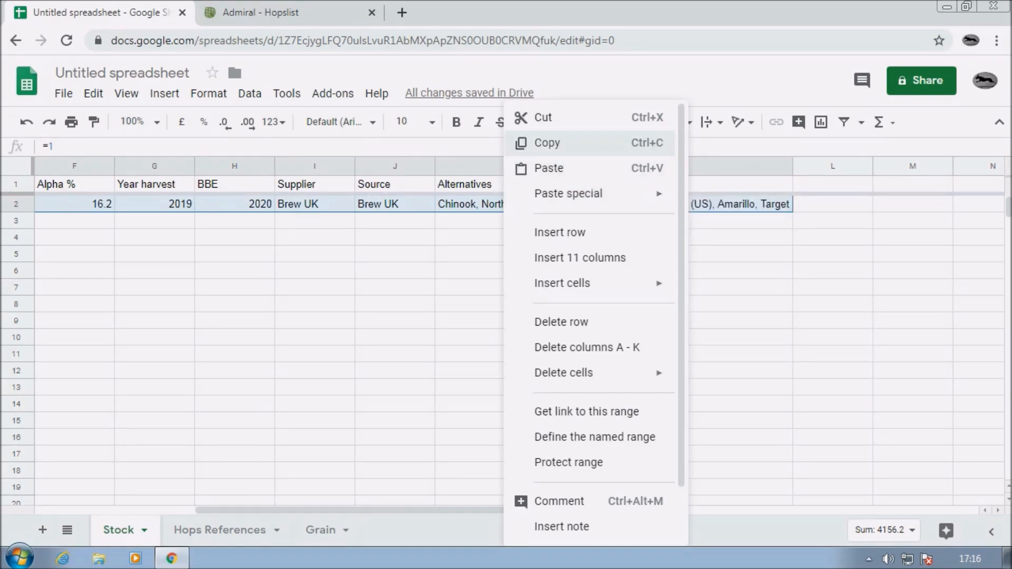
{"action": "left_click", "coordinate": [547, 142]}
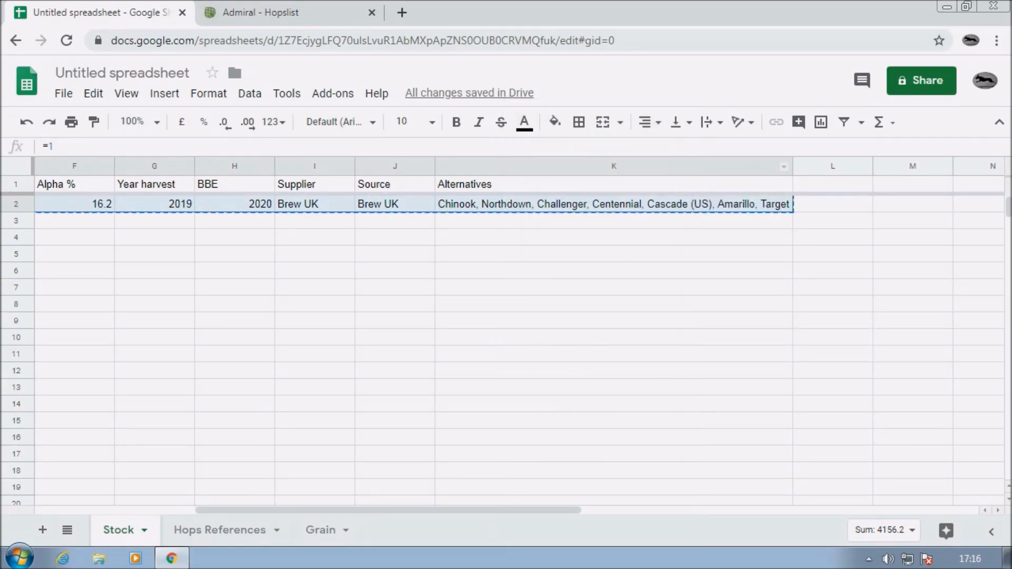
{"action": "left_click_drag", "start_coordinate": [487, 510], "coordinate": [327, 510]}
{"action": "left_click", "coordinate": [75, 221]}
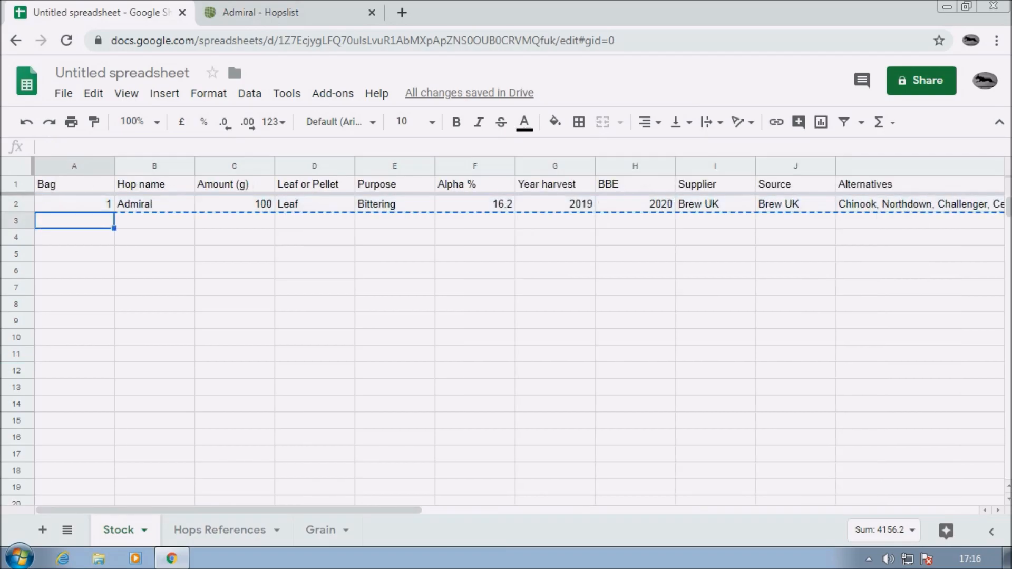
{"action": "right_click", "coordinate": [76, 221]}
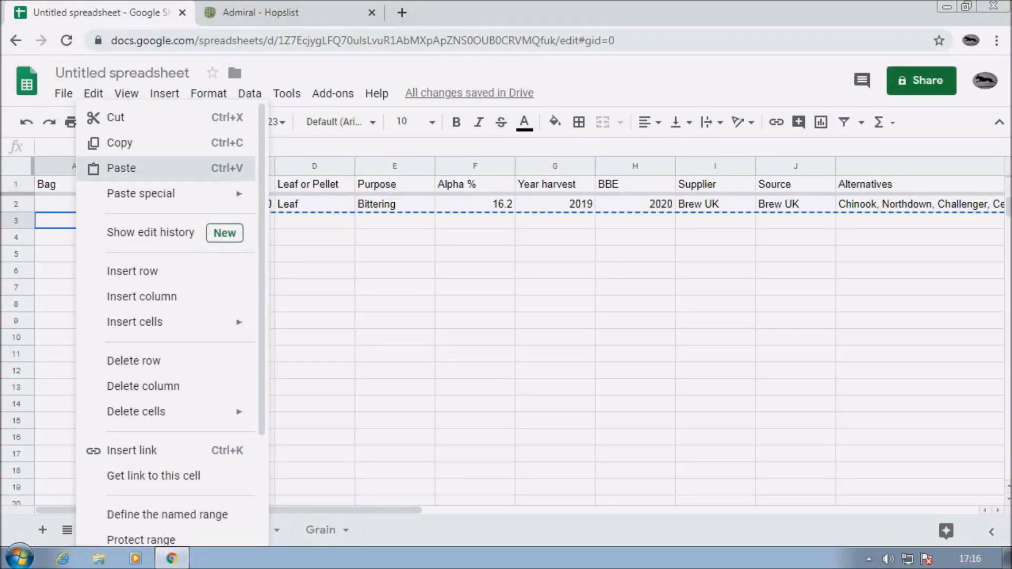
{"action": "left_click", "coordinate": [121, 168]}
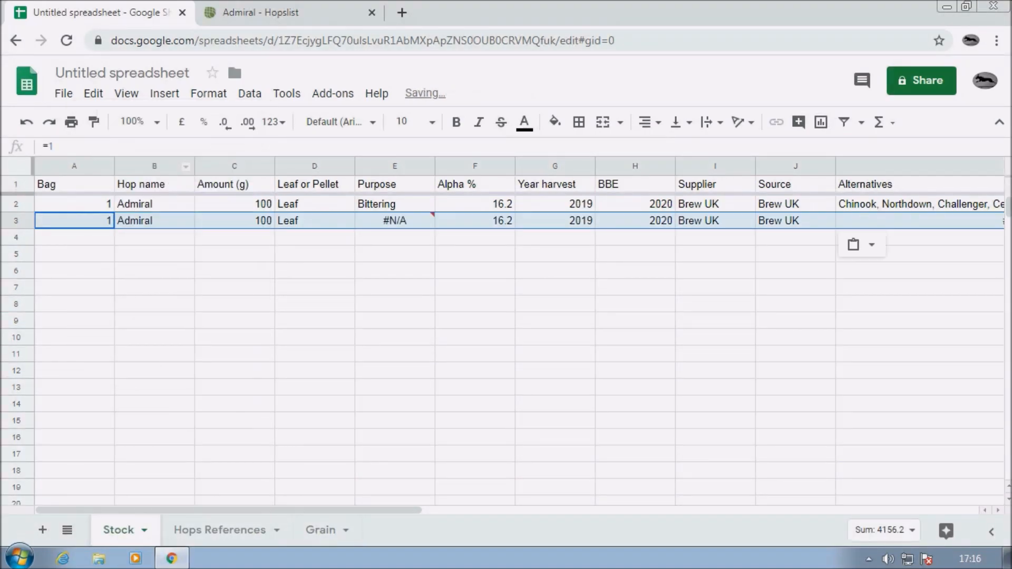
{"action": "left_click", "coordinate": [234, 320]}
Step: Set the Bag number of the duplicated Admiral entry in A3 to 2
{"action": "left_click", "coordinate": [74, 221]}
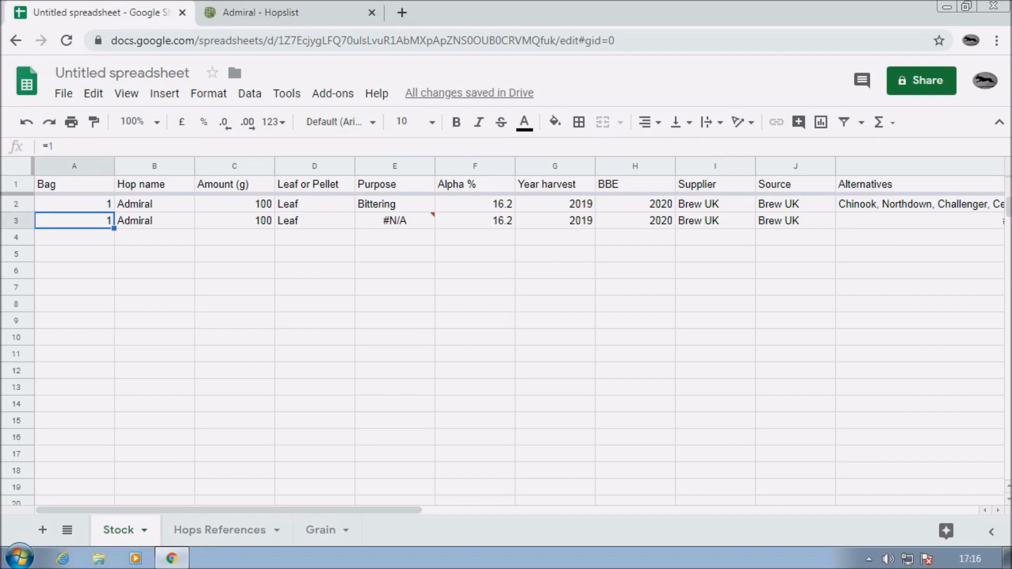
{"action": "type", "text": "2"}
{"action": "key", "text": "Return"}
{"action": "key", "text": "Up"}
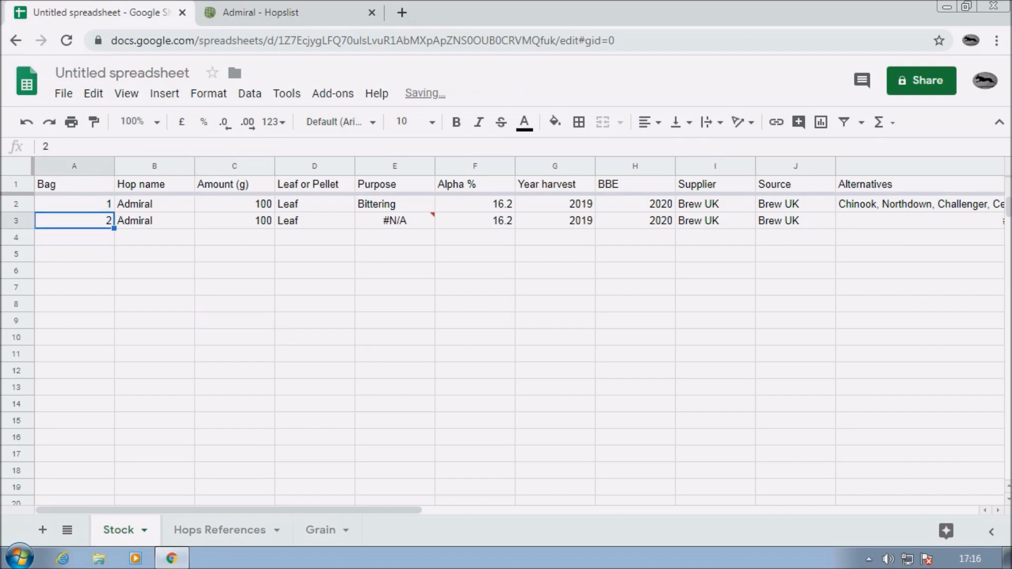
Step: Make the range of the Purpose lookup in E2 absolute, as 'Hops References'!$A$2:$D$16
{"action": "left_click", "coordinate": [315, 220]}
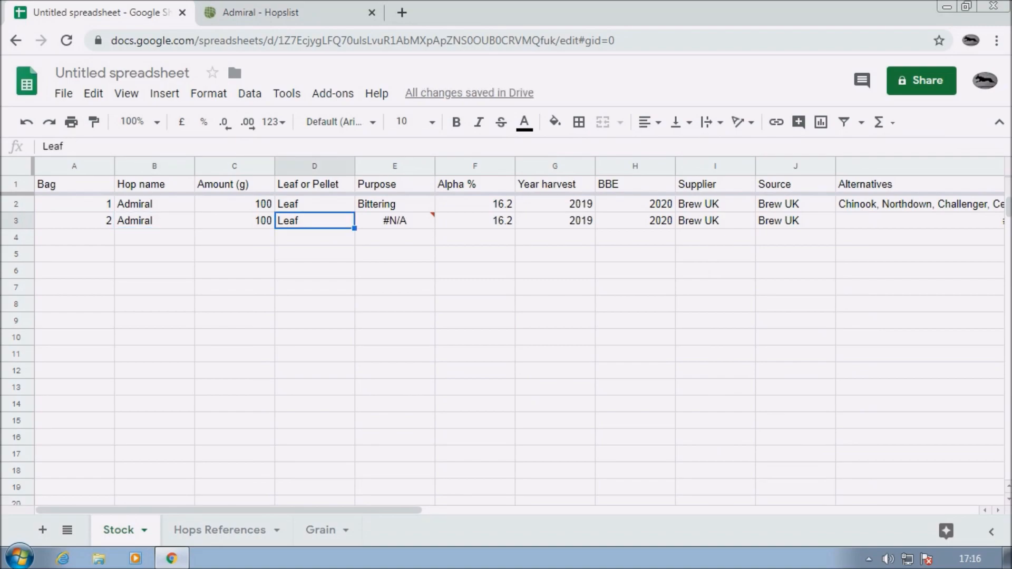
{"action": "left_click", "coordinate": [395, 221]}
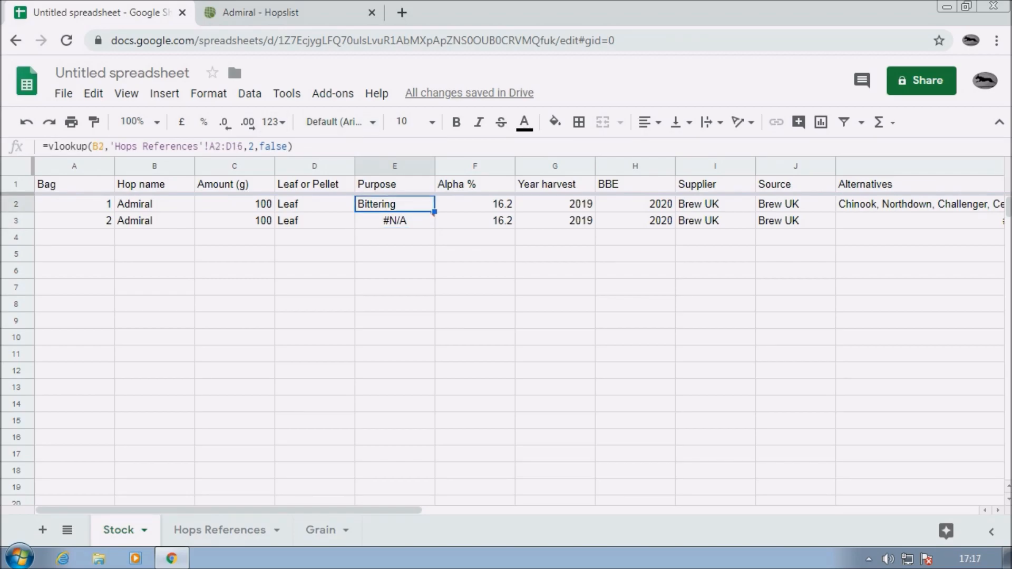
{"action": "left_click", "coordinate": [215, 146]}
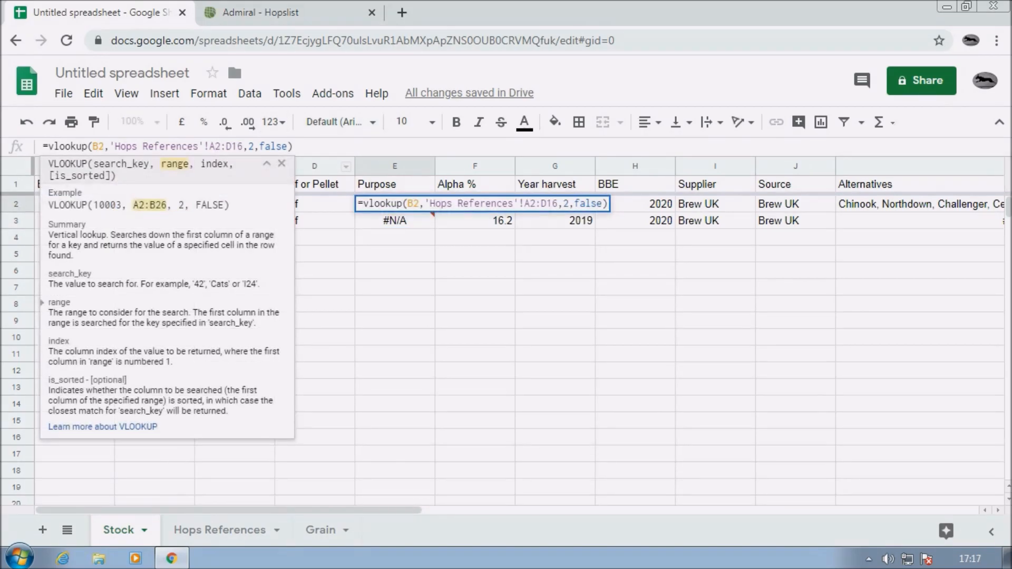
{"action": "key", "text": "Left"}
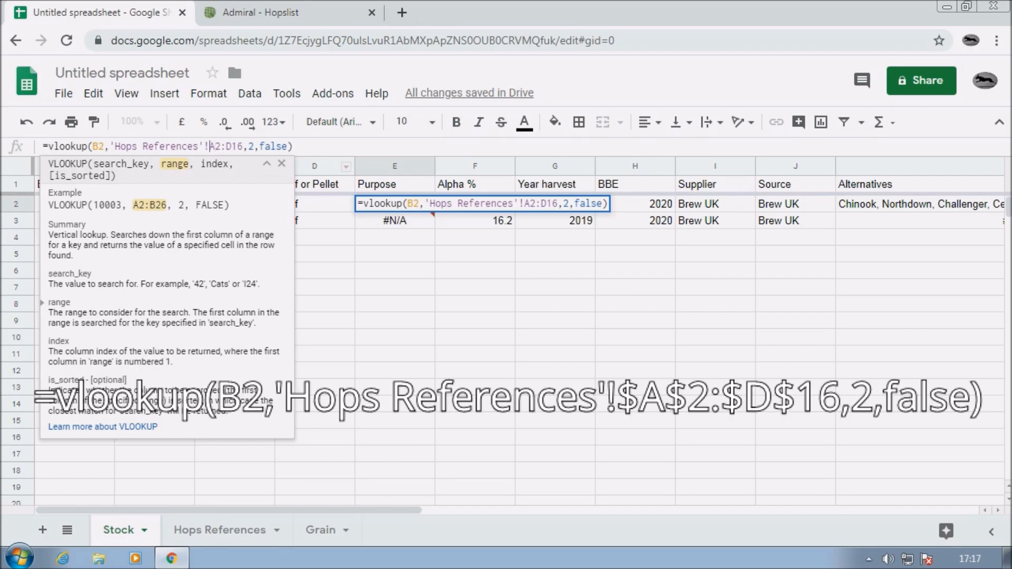
{"action": "type", "text": "$"}
{"action": "key", "text": "Right"}
{"action": "type", "text": "$"}
{"action": "key", "text": "Right"}
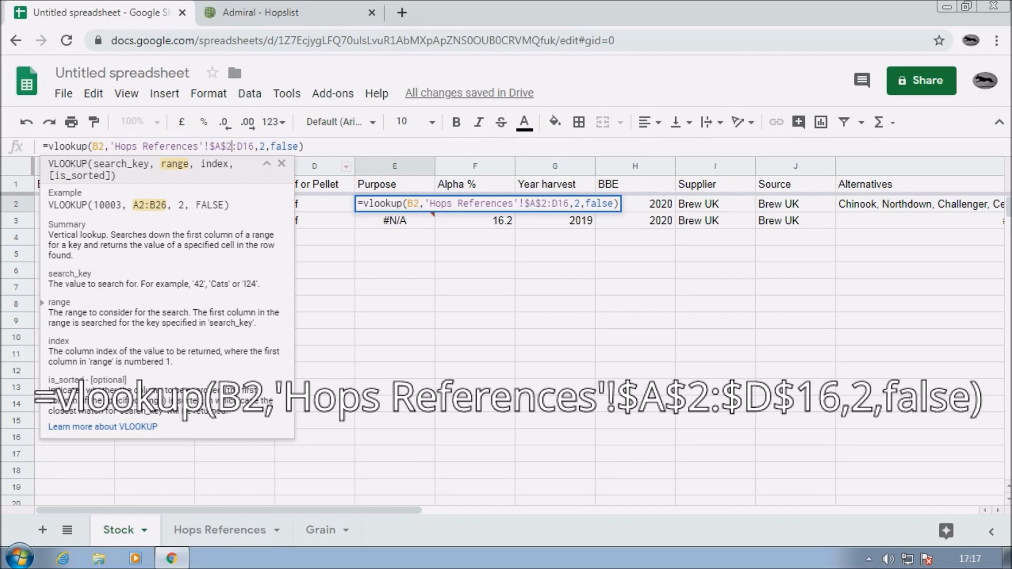
{"action": "key", "text": "Right"}
{"action": "type", "text": "$"}
{"action": "key", "text": "Right"}
{"action": "type", "text": "$"}
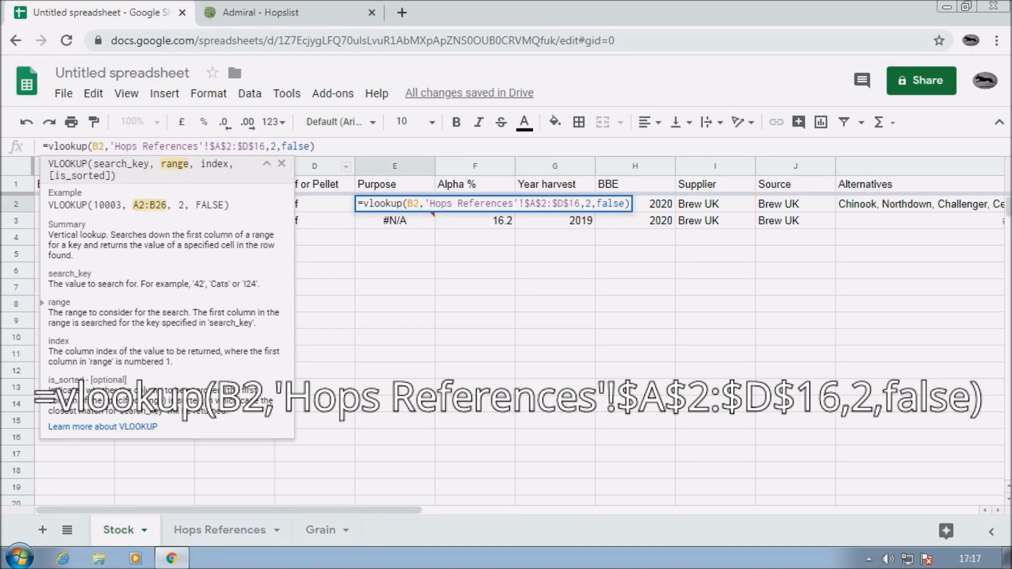
{"action": "key", "text": "Return"}
{"action": "key", "text": "Up"}
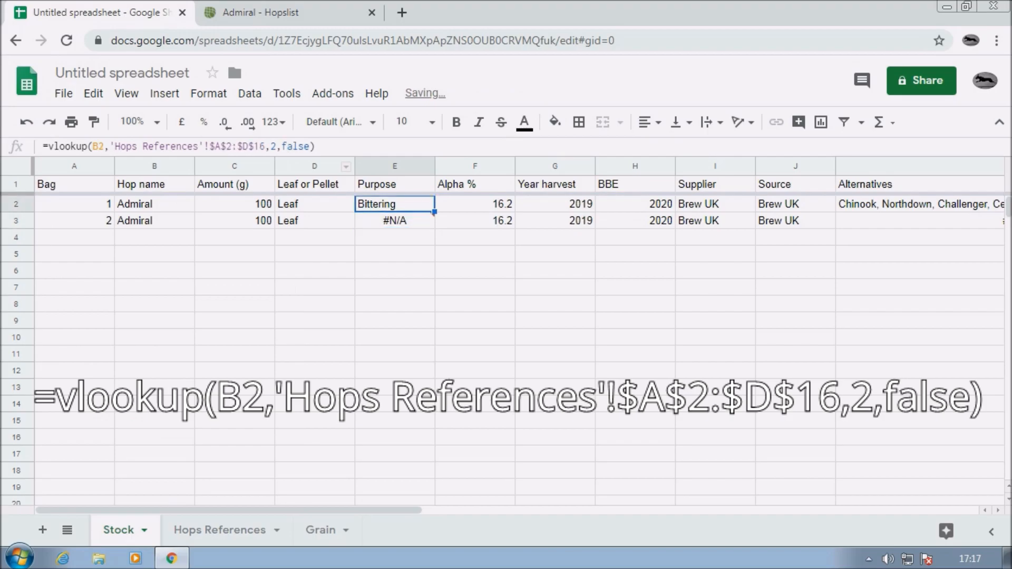
Step: Make the range of the Alternatives lookup in K2 absolute, as 'Hops References'!$A$2:$D$19
{"action": "key", "text": "Right"}
{"action": "key", "text": "Right"}
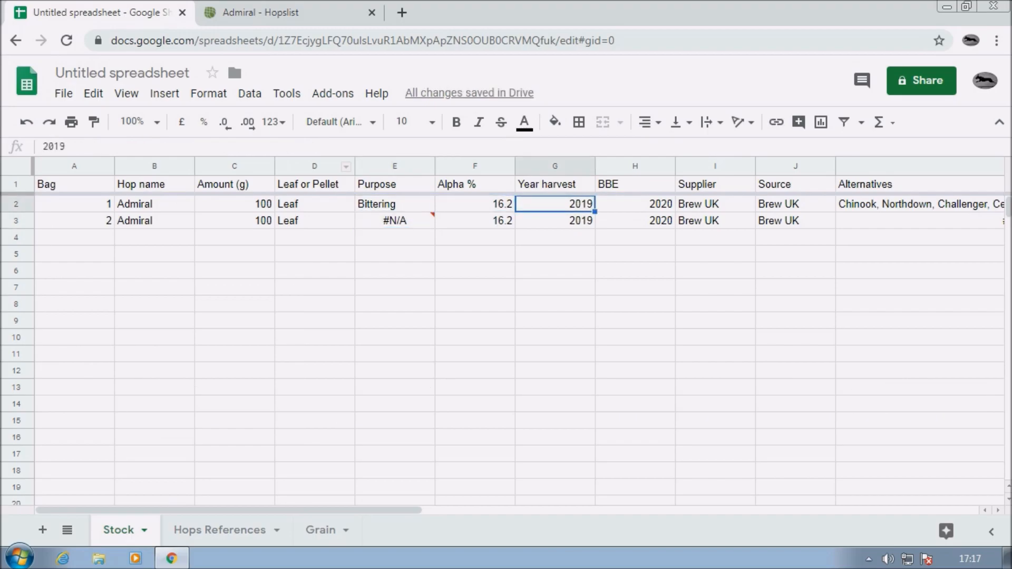
{"action": "key", "text": "Right"}
{"action": "key", "text": "Right"}
{"action": "key", "text": "Right"}
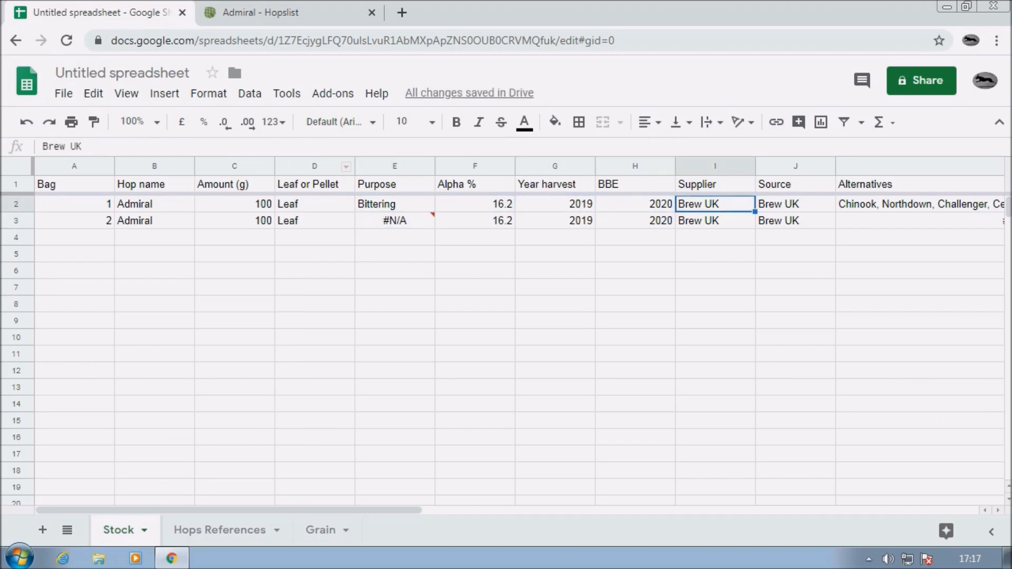
{"action": "key", "text": "Right"}
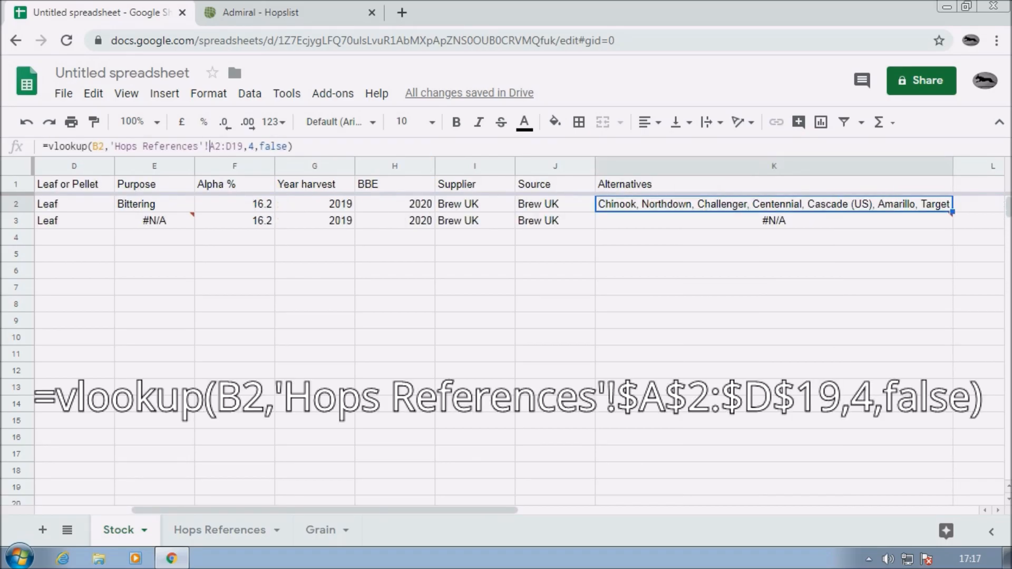
{"action": "left_click", "coordinate": [209, 146]}
{"action": "type", "text": "$"}
{"action": "key", "text": "Right"}
{"action": "type", "text": "$"}
{"action": "key", "text": "Right"}
{"action": "key", "text": "Right"}
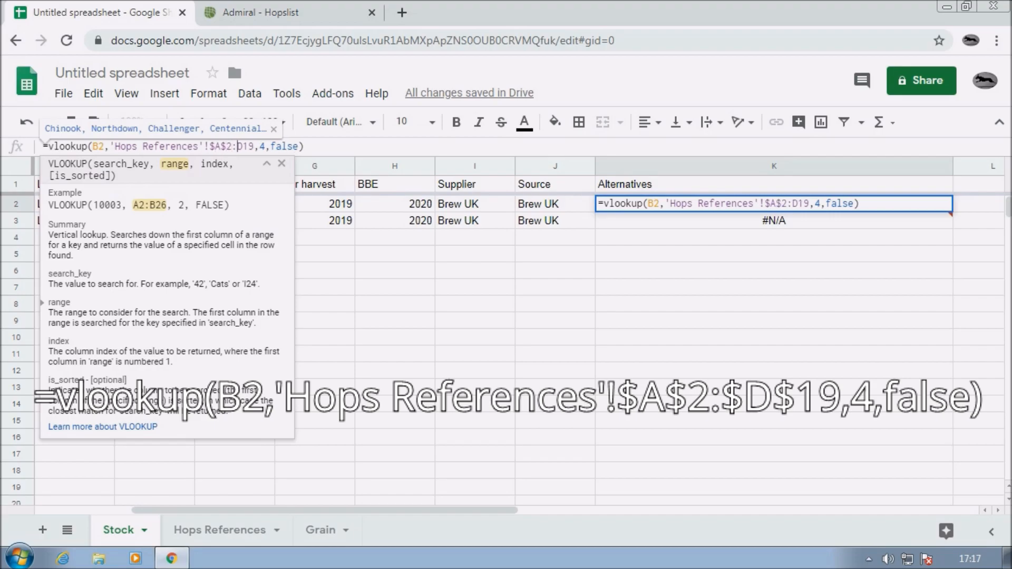
{"action": "type", "text": "$"}
{"action": "key", "text": "Right"}
{"action": "type", "text": "$"}
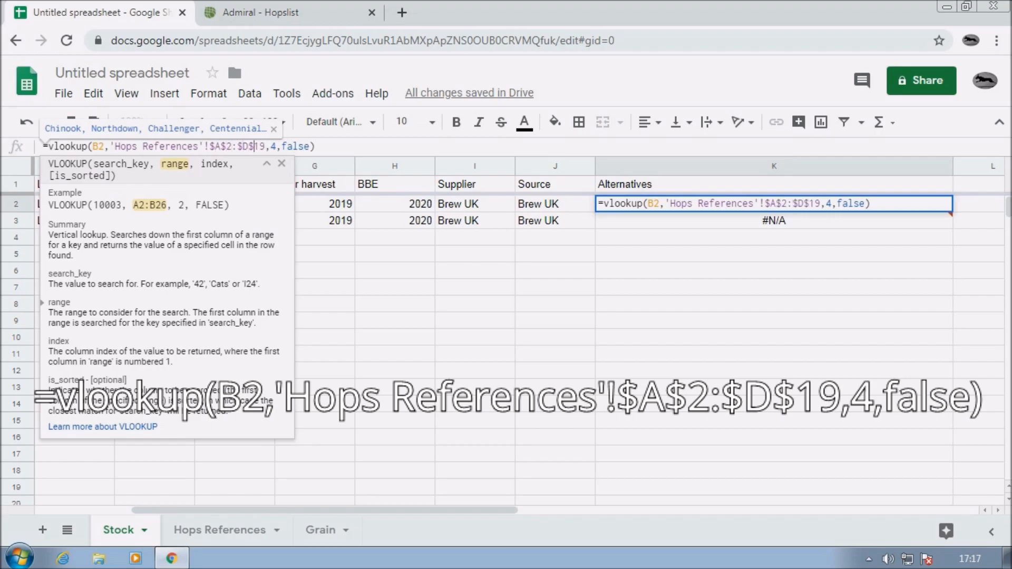
{"action": "key", "text": "Return"}
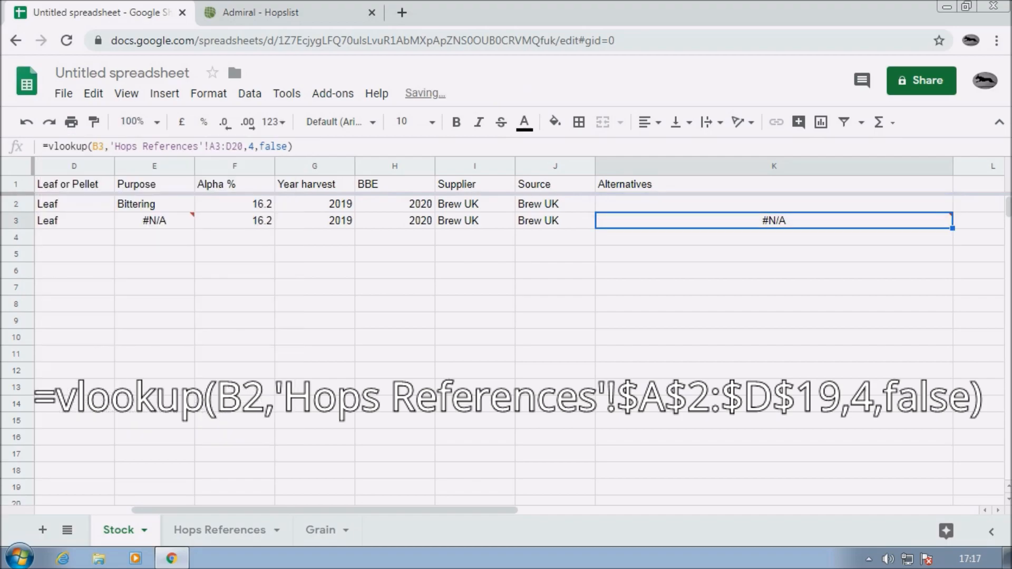
Step: Copy the bag 1 Admiral entry B2:K2 and paste it over the bag 2 entry starting at B3
{"action": "key", "text": "Left"}
{"action": "key", "text": "Left"}
{"action": "key", "text": "Left"}
{"action": "key", "text": "Left"}
{"action": "key", "text": "Left"}
{"action": "key", "text": "Left"}
{"action": "key", "text": "Left"}
{"action": "key", "text": "Left"}
{"action": "key", "text": "Left"}
{"action": "key", "text": "Left"}
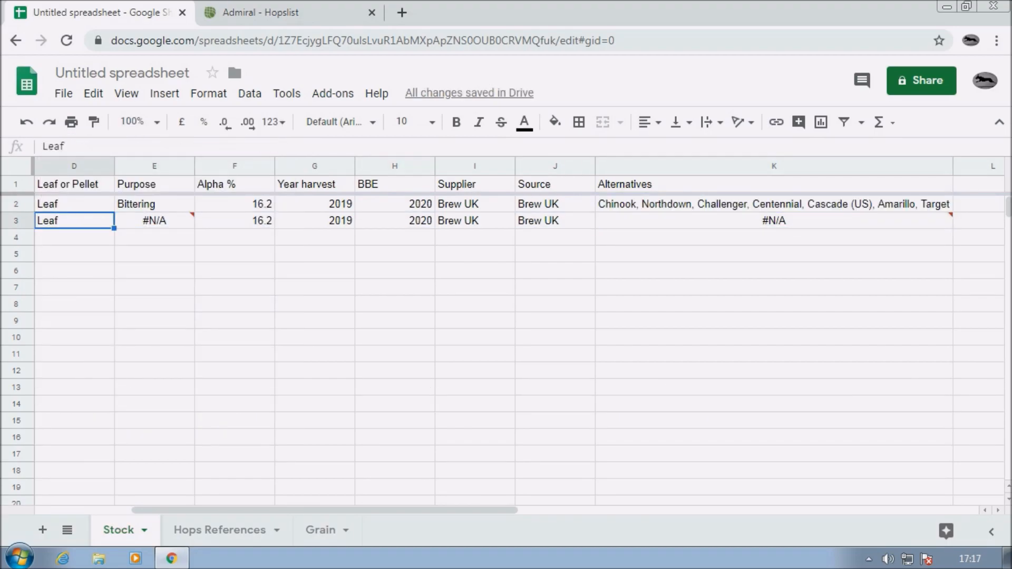
{"action": "key", "text": "Up"}
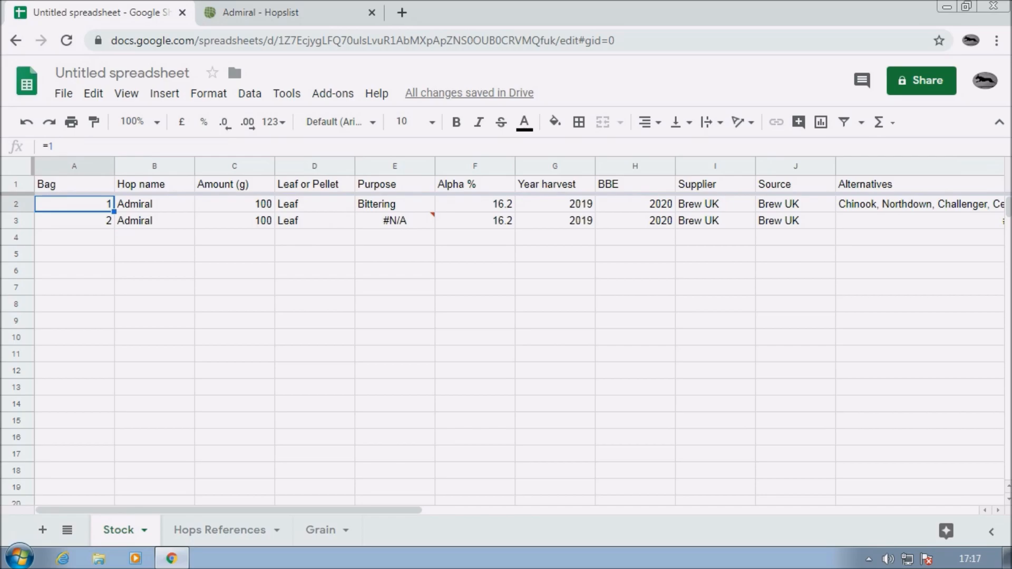
{"action": "key", "text": "Right"}
{"action": "key", "text": "shift+Right"}
{"action": "key", "text": "shift+Right"}
{"action": "key", "text": "shift+Right"}
{"action": "key", "text": "shift+Right"}
{"action": "key", "text": "shift+Right"}
{"action": "key", "text": "shift+Right"}
{"action": "key", "text": "shift+Right"}
{"action": "key", "text": "shift+Right"}
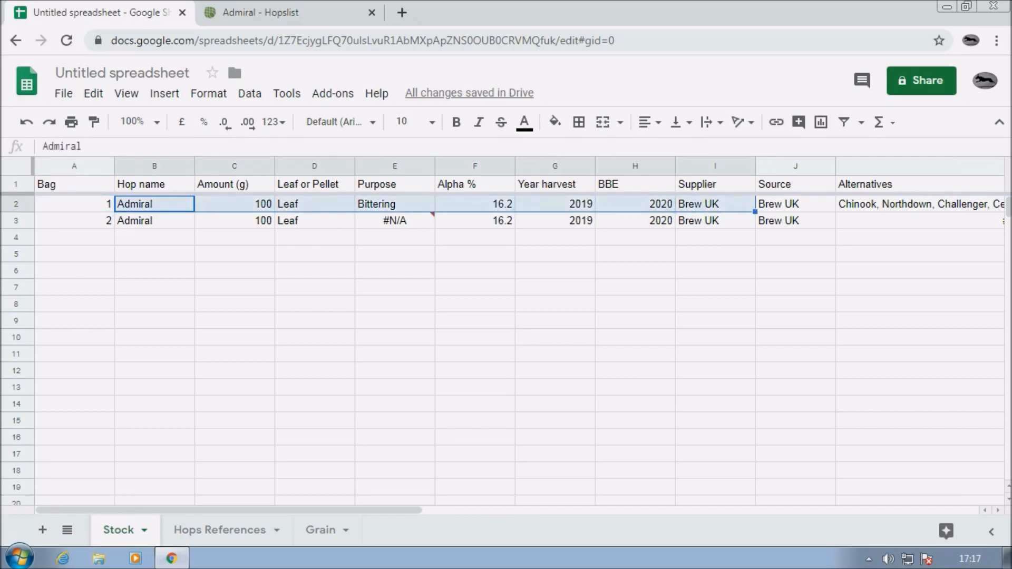
{"action": "key", "text": "shift+Right"}
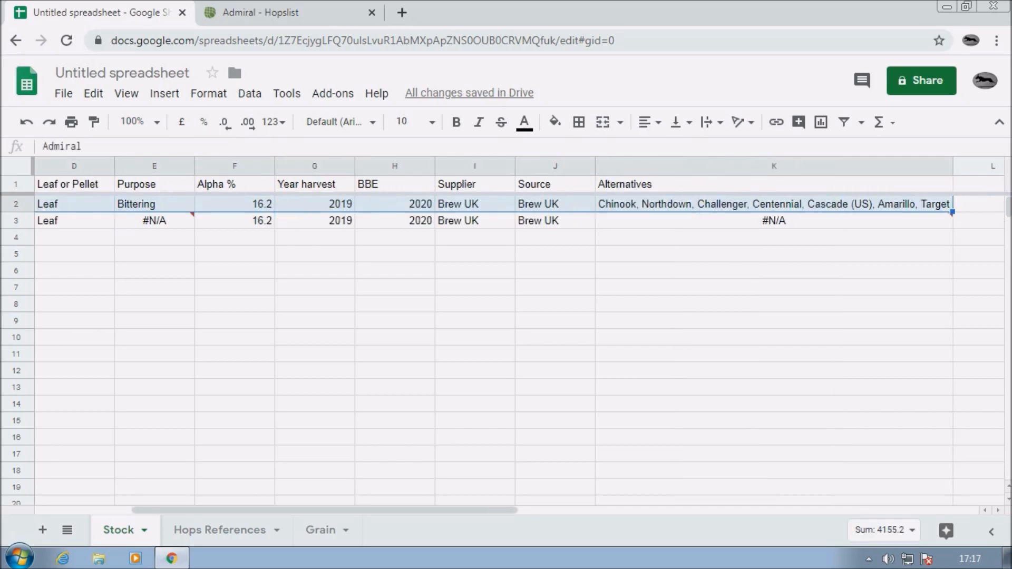
{"action": "right_click", "coordinate": [545, 204]}
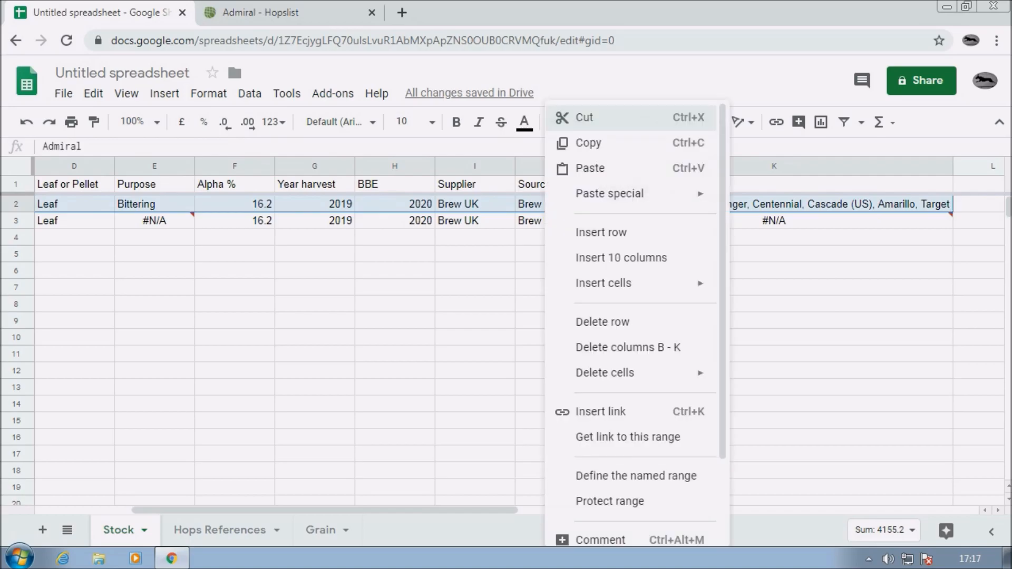
{"action": "left_click", "coordinate": [588, 143]}
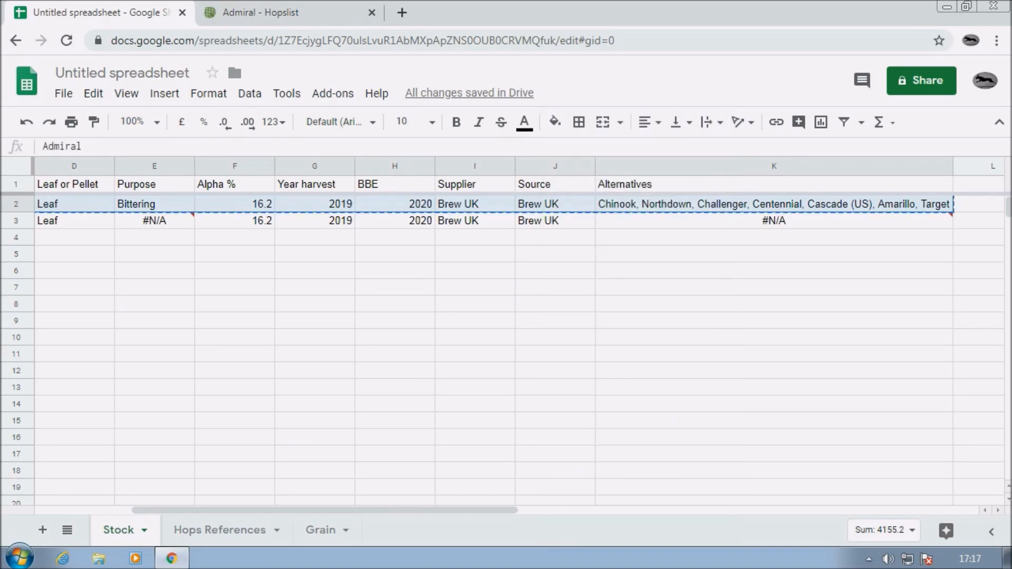
{"action": "left_click_drag", "start_coordinate": [337, 510], "coordinate": [237, 510]}
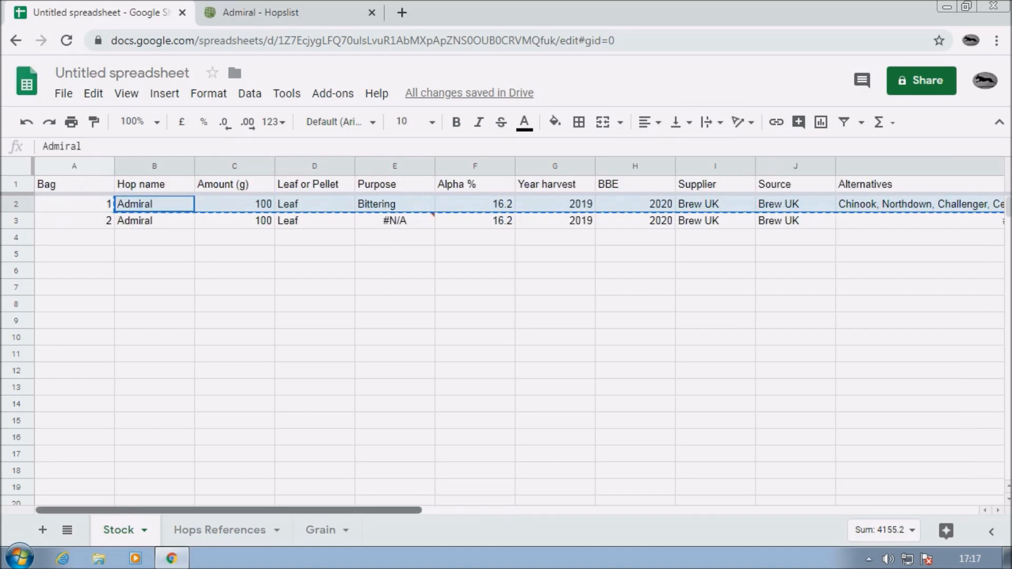
{"action": "left_click", "coordinate": [154, 220]}
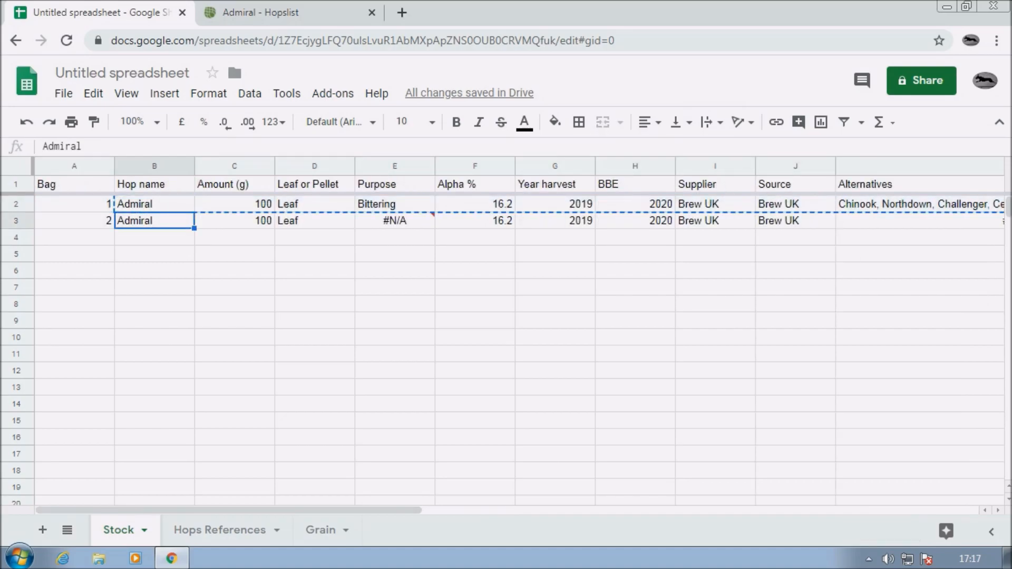
{"action": "right_click", "coordinate": [170, 221]}
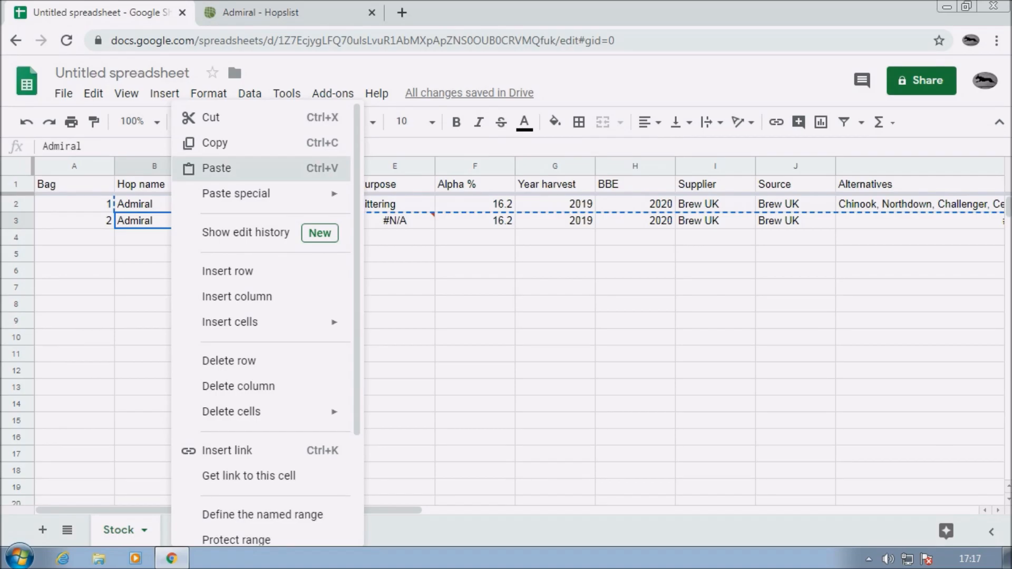
{"action": "left_click", "coordinate": [217, 169]}
{"action": "left_click", "coordinate": [314, 271]}
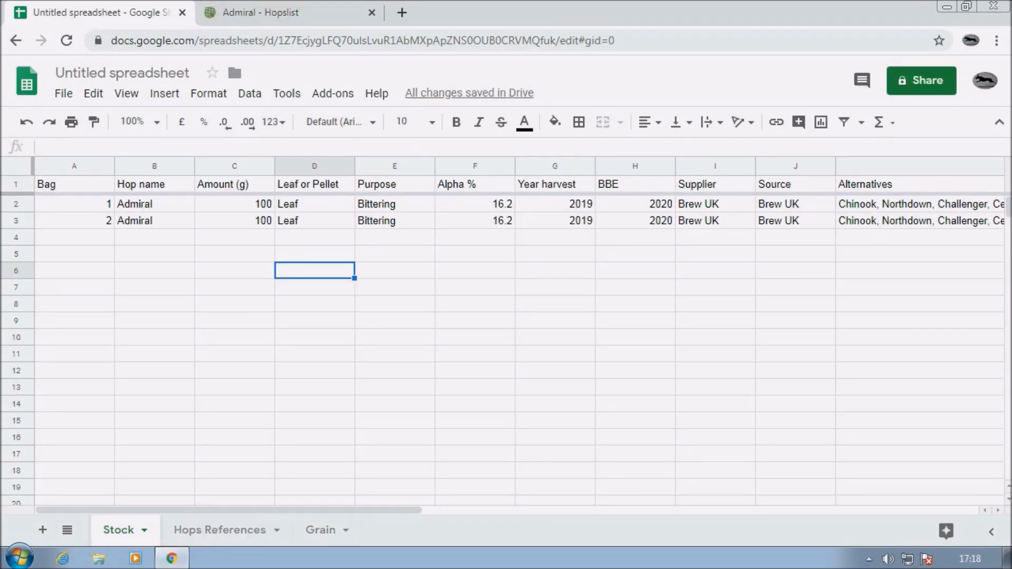
Step: Extend the range of the Purpose lookup in E2 to row 1000, as 'Hops References'!$A$2:$D$1000
{"action": "left_click", "coordinate": [395, 204]}
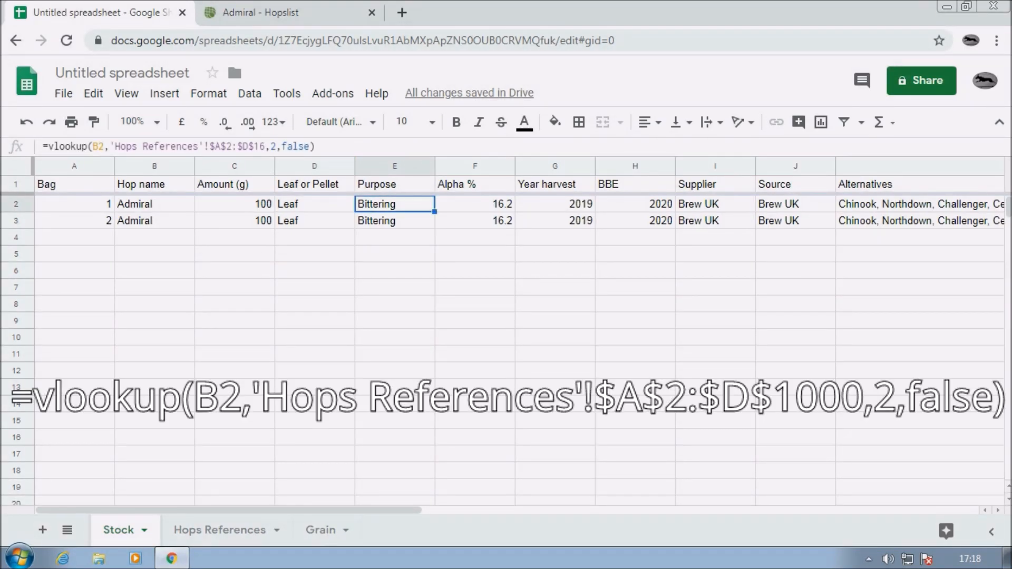
{"action": "left_click", "coordinate": [259, 147]}
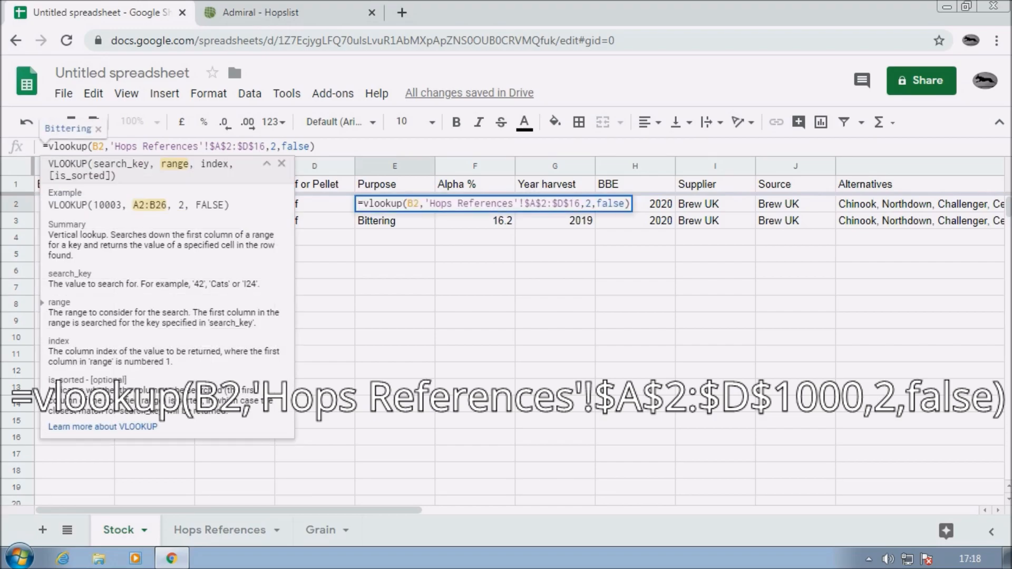
{"action": "key", "text": "BackSpace"}
{"action": "key", "text": "Delete"}
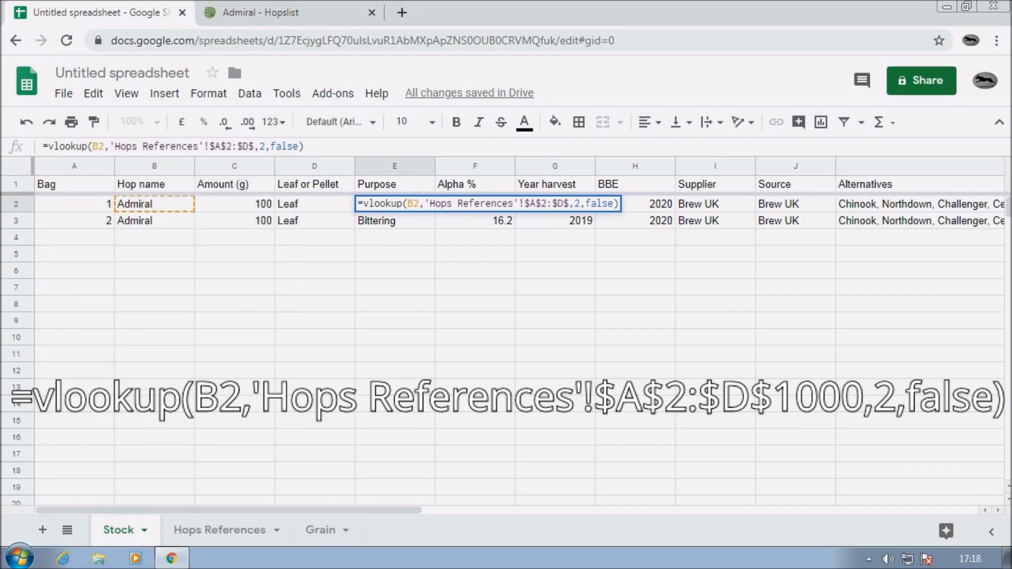
{"action": "type", "text": "1000"}
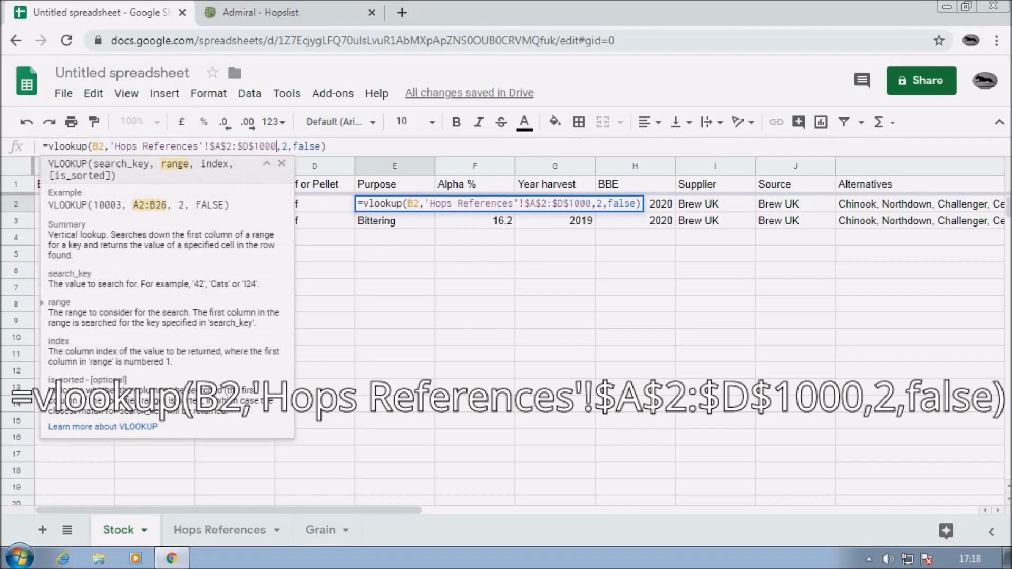
{"action": "key", "text": "Return"}
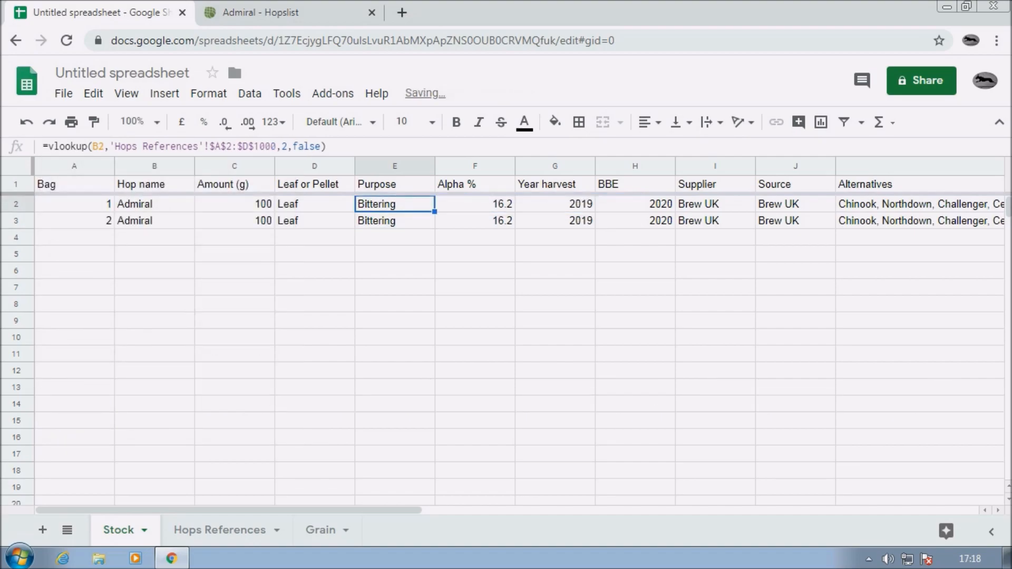
Step: Extend the range of the Alternatives lookup in K2 to row 1000, as 'Hops References'!$A$2:$D$1000
{"action": "key", "text": "Right"}
{"action": "key", "text": "Right"}
{"action": "key", "text": "Right"}
{"action": "key", "text": "Right"}
{"action": "key", "text": "Right"}
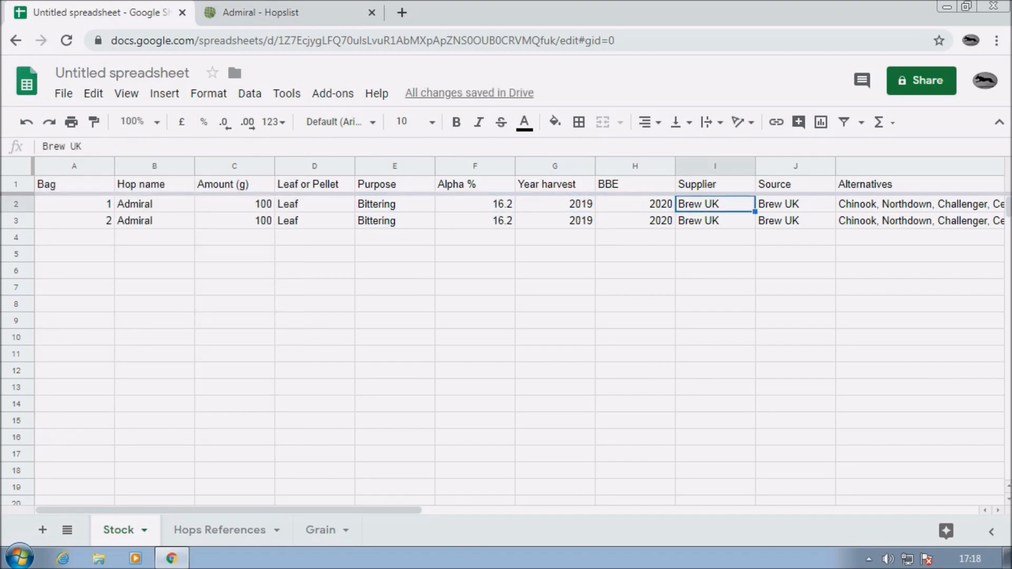
{"action": "key", "text": "Right"}
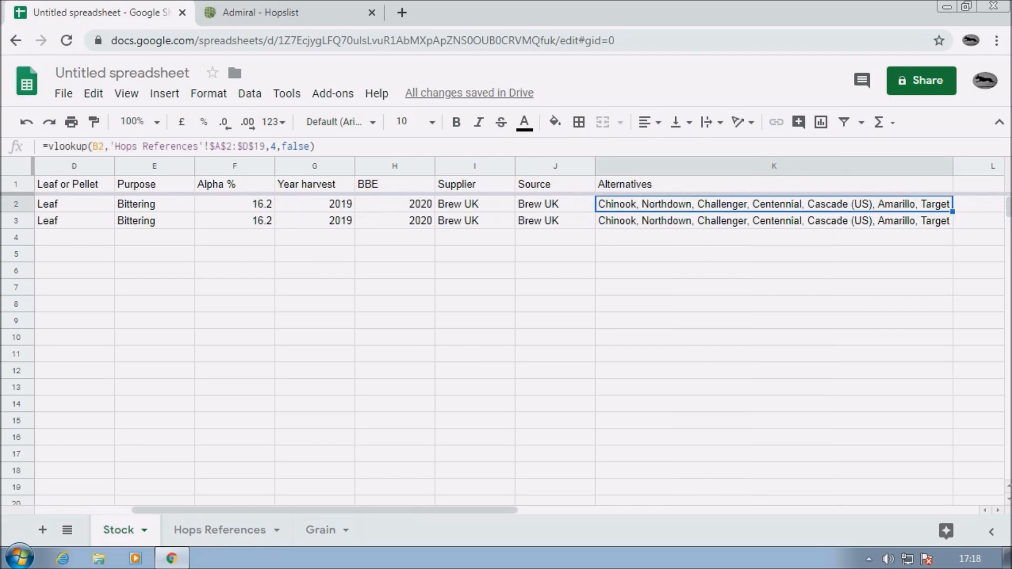
{"action": "key", "text": "Return"}
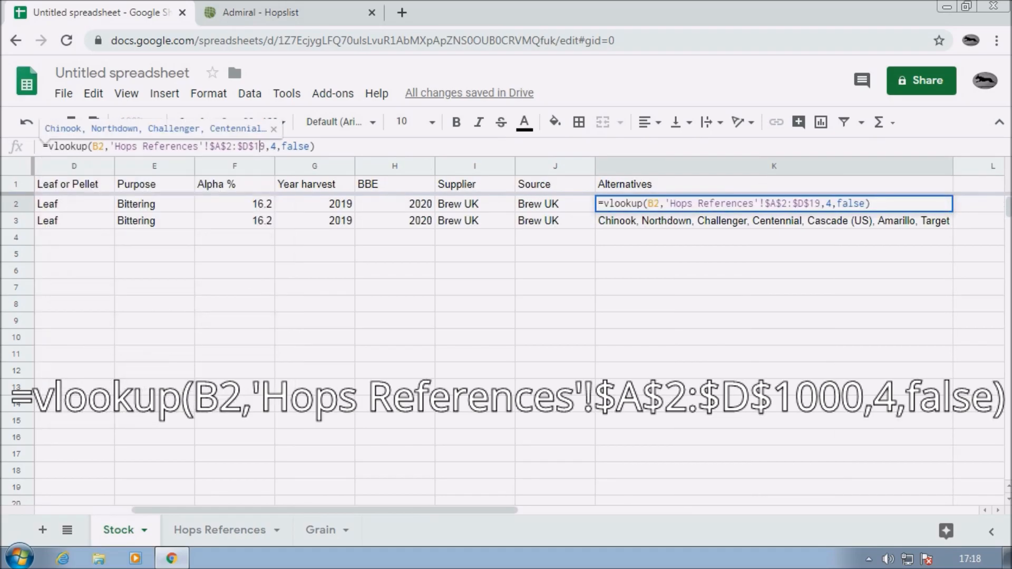
{"action": "key", "text": "Delete"}
{"action": "type", "text": "000"}
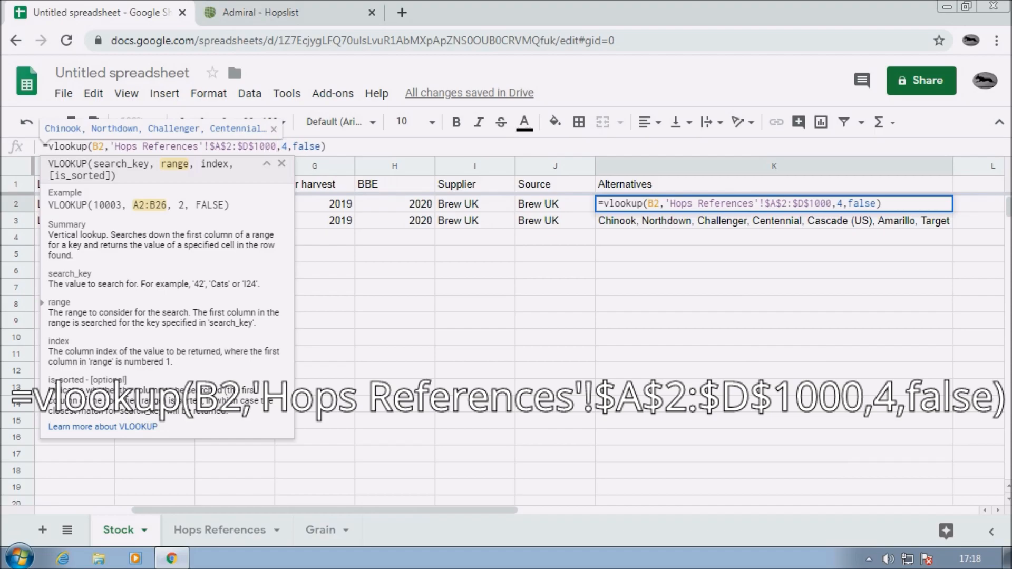
{"action": "key", "text": "Return"}
Step: Copy the Purpose lookup formula from E2 and paste it into E3
{"action": "key", "text": "Left"}
{"action": "key", "text": "Left"}
{"action": "key", "text": "Left"}
{"action": "key", "text": "Left"}
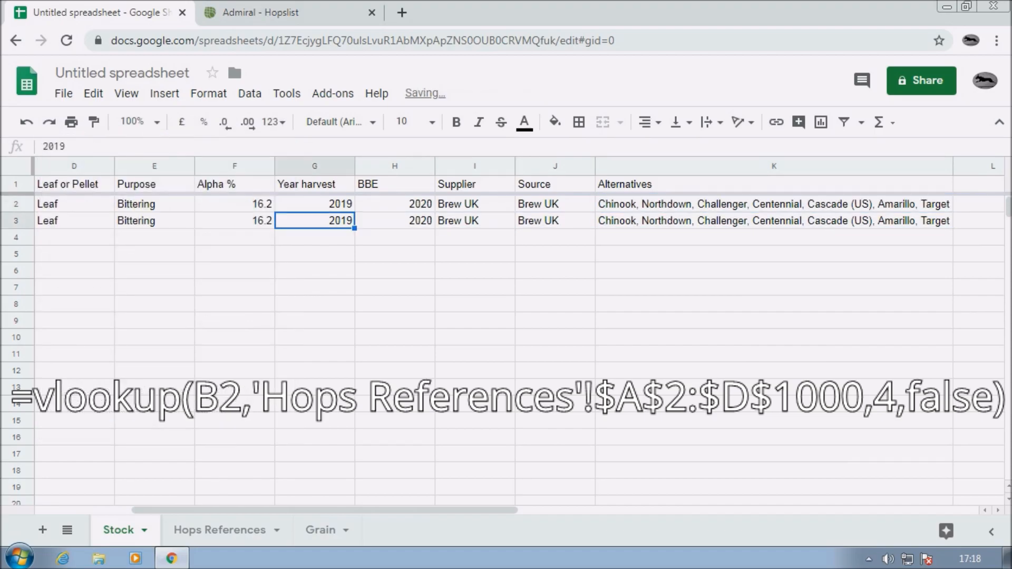
{"action": "key", "text": "Left"}
{"action": "key", "text": "Left"}
{"action": "key", "text": "Left"}
{"action": "key", "text": "Left"}
{"action": "key", "text": "Left"}
{"action": "key", "text": "Left"}
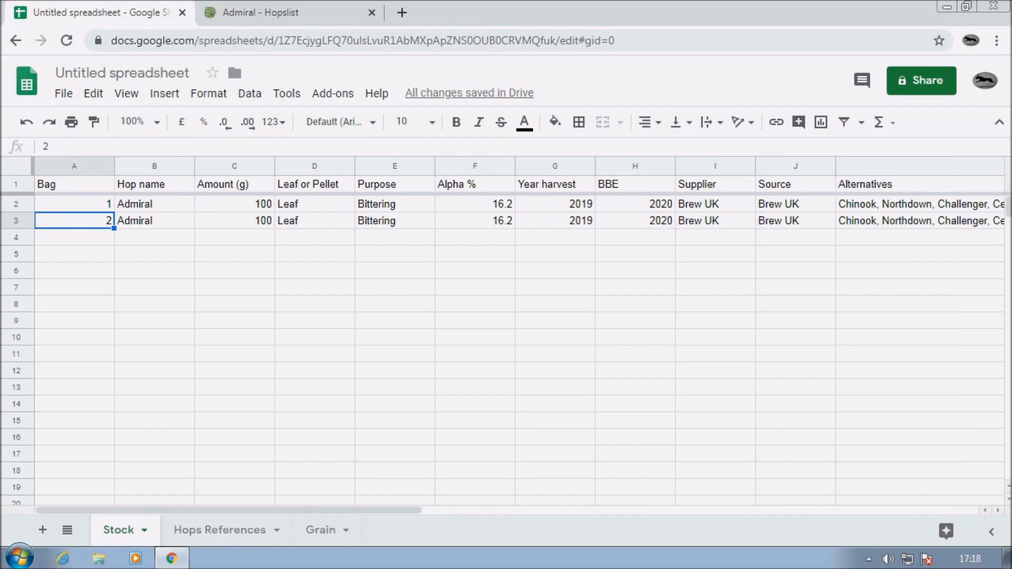
{"action": "key", "text": "Right"}
{"action": "key", "text": "Right"}
{"action": "key", "text": "Right"}
{"action": "key", "text": "Up"}
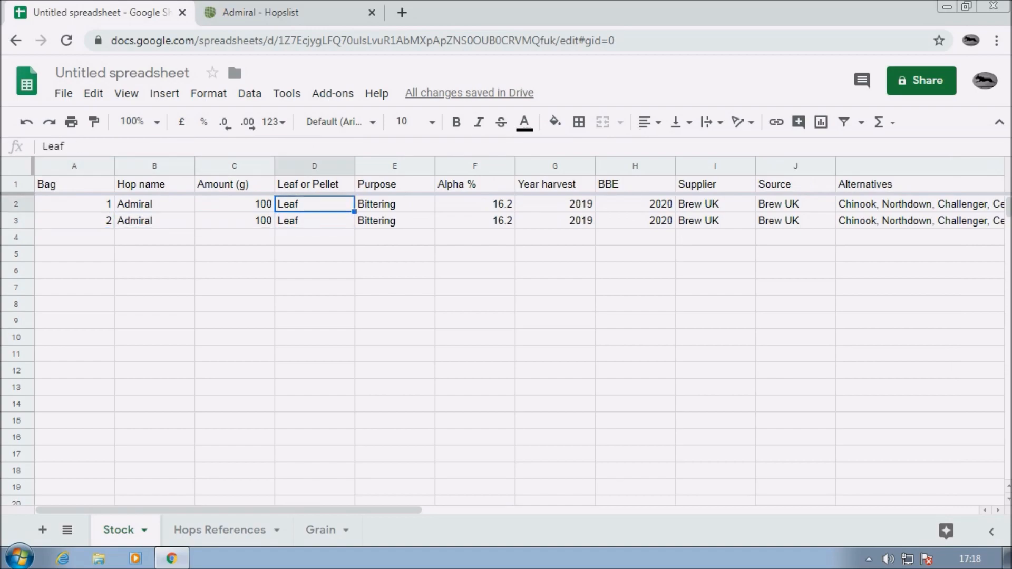
{"action": "key", "text": "Right"}
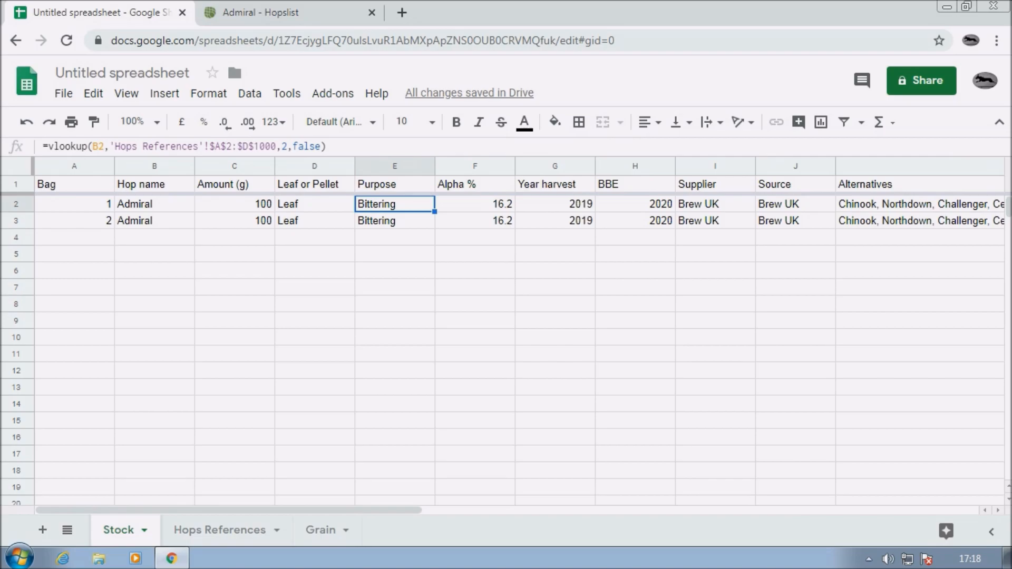
{"action": "right_click", "coordinate": [395, 204]}
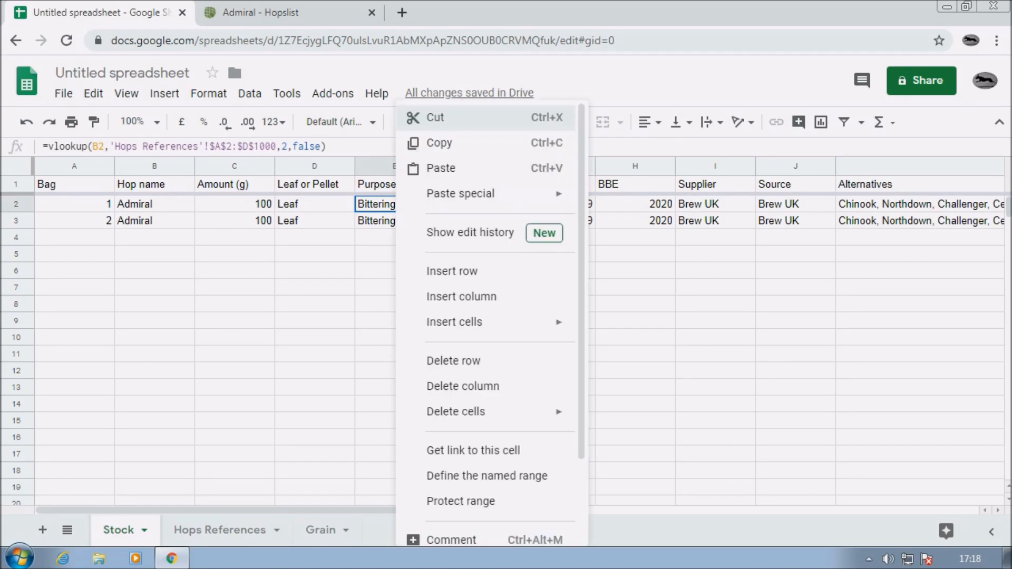
{"action": "left_click", "coordinate": [439, 143]}
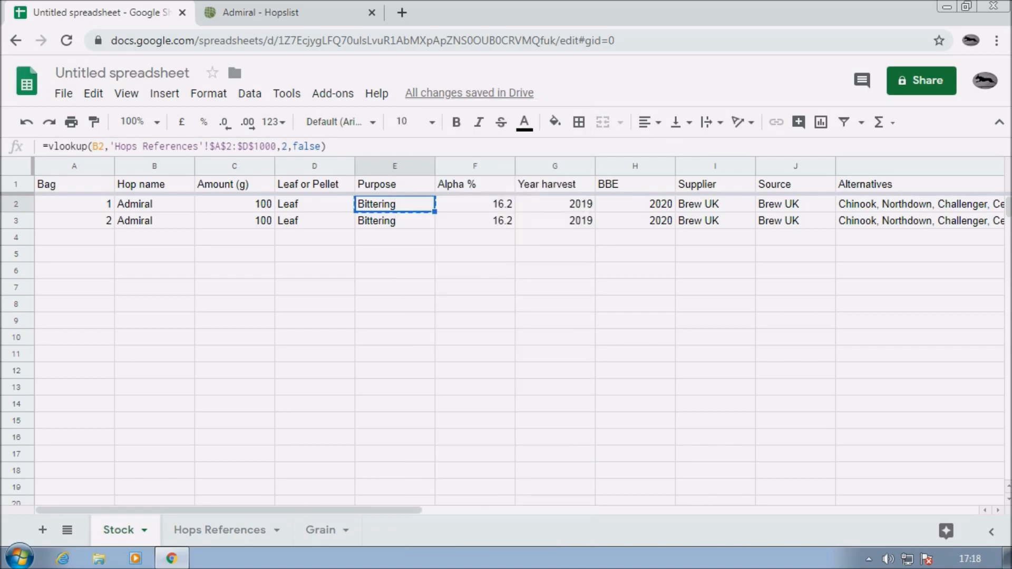
{"action": "left_click", "coordinate": [394, 221]}
{"action": "right_click", "coordinate": [399, 221]}
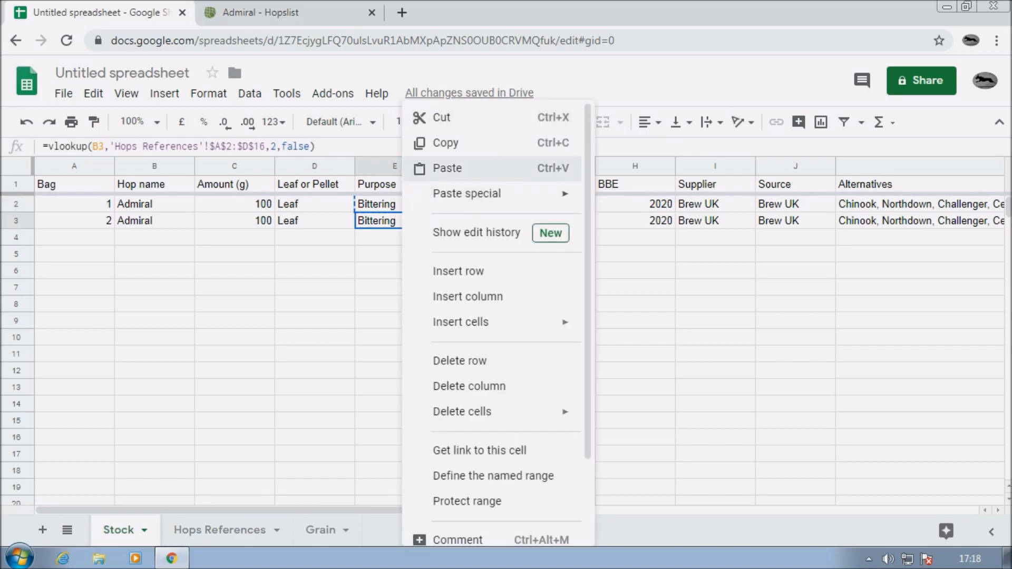
{"action": "left_click", "coordinate": [427, 167]}
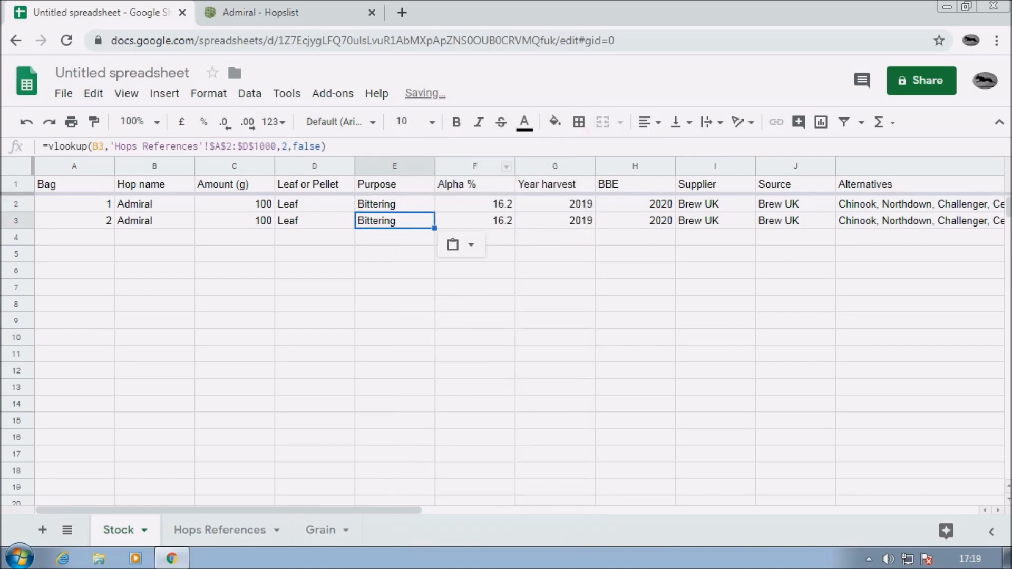
Step: Copy the Alternatives lookup formula from K2 and paste it into K3
{"action": "left_click", "coordinate": [920, 204]}
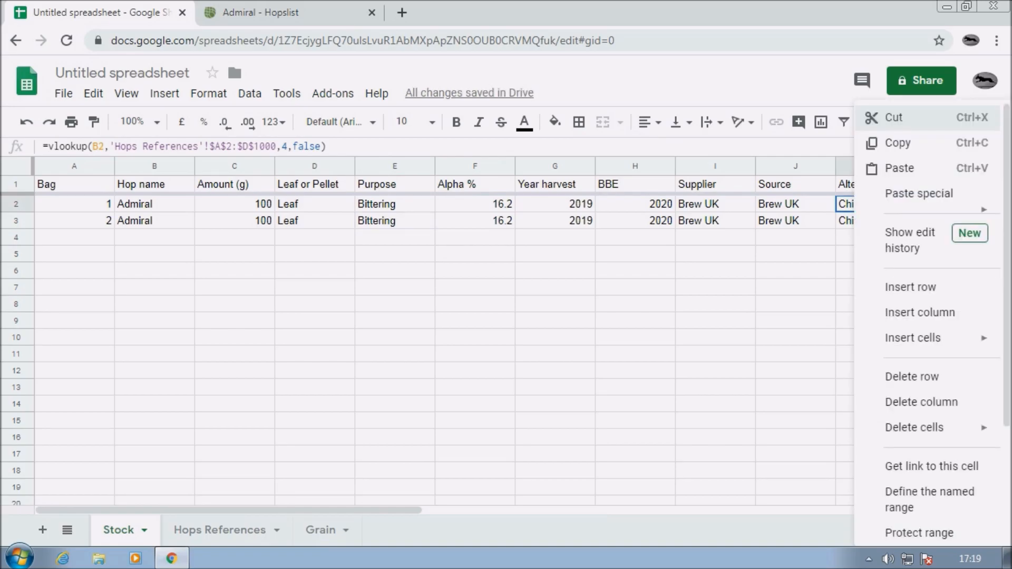
{"action": "left_click", "coordinate": [898, 143]}
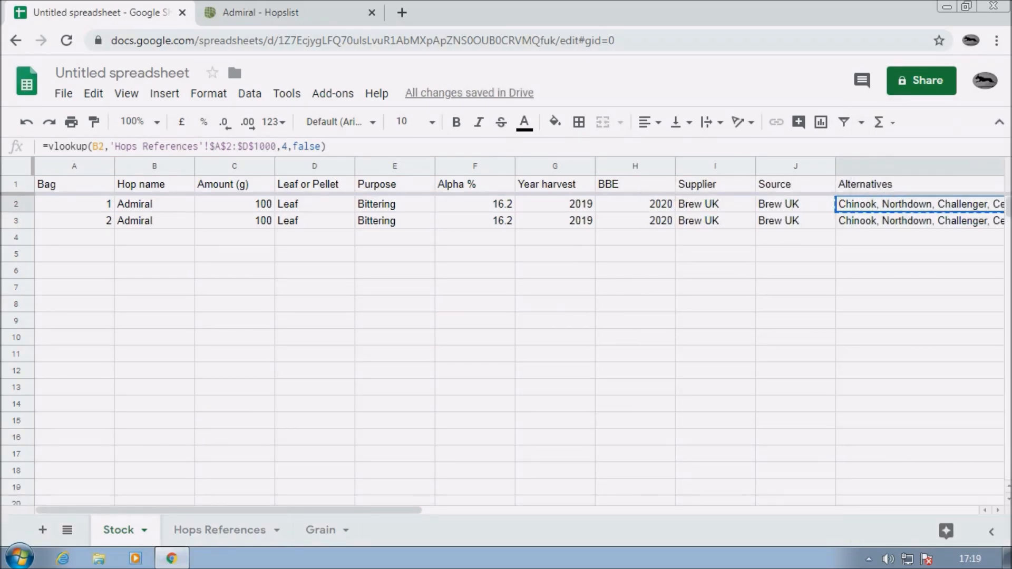
{"action": "left_click", "coordinate": [896, 220]}
{"action": "right_click", "coordinate": [896, 221]}
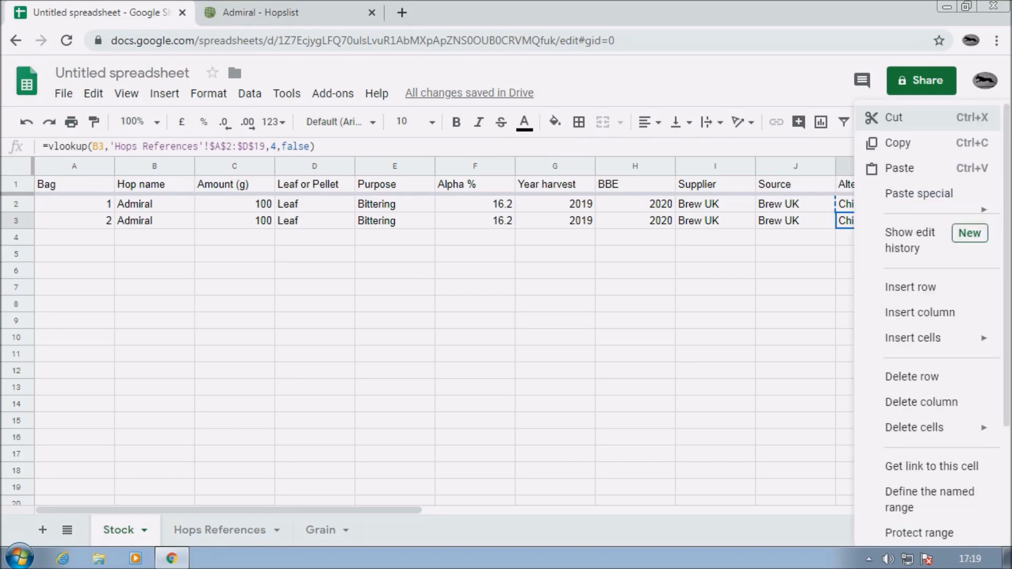
{"action": "left_click", "coordinate": [899, 168]}
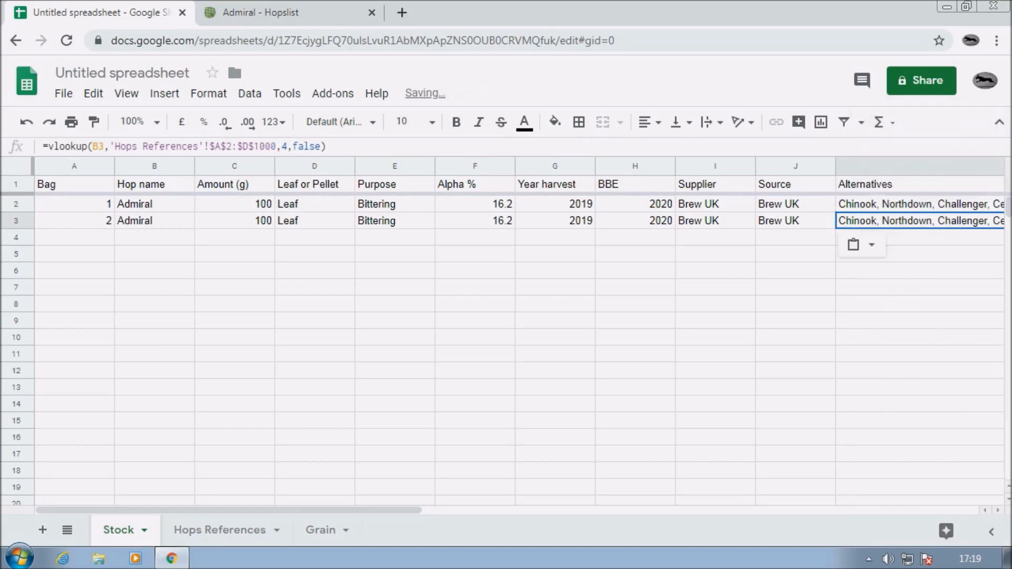
{"action": "left_click", "coordinate": [395, 287]}
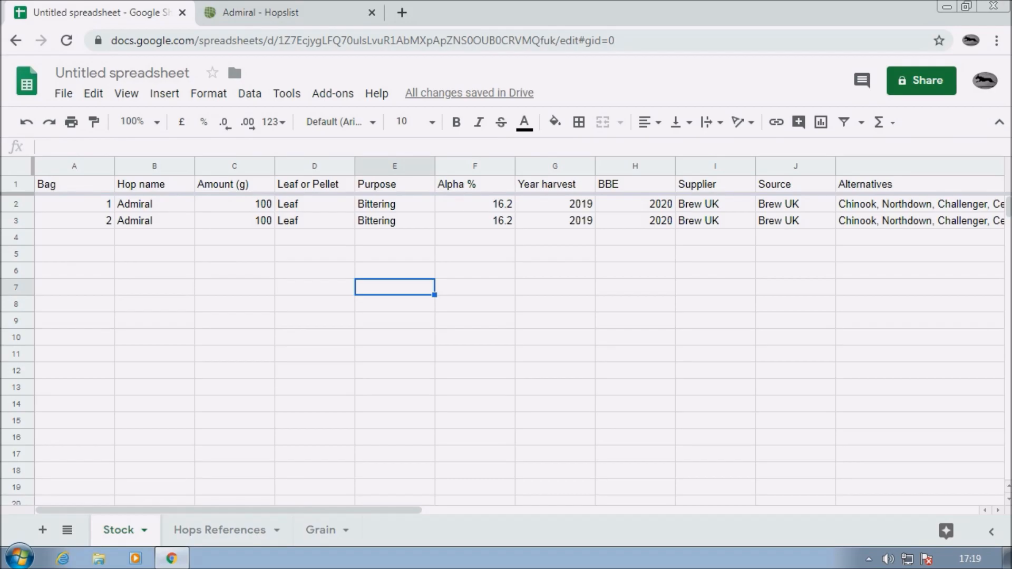
Step: Enter the bag numbers 3 to 10 in the Bag column, cells A4 to A11
{"action": "left_click", "coordinate": [74, 221]}
{"action": "left_click", "coordinate": [74, 237]}
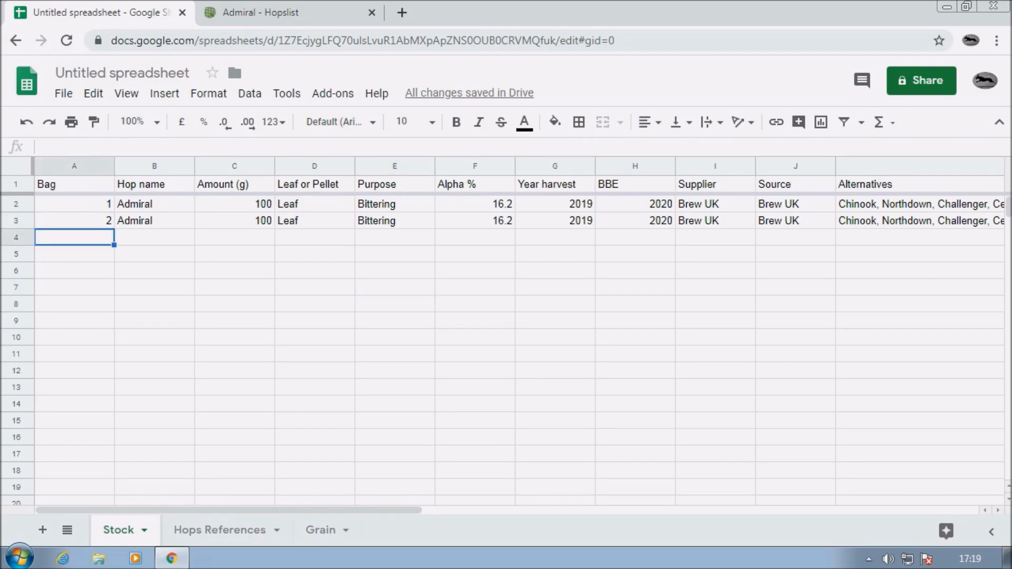
{"action": "type", "text": "3"}
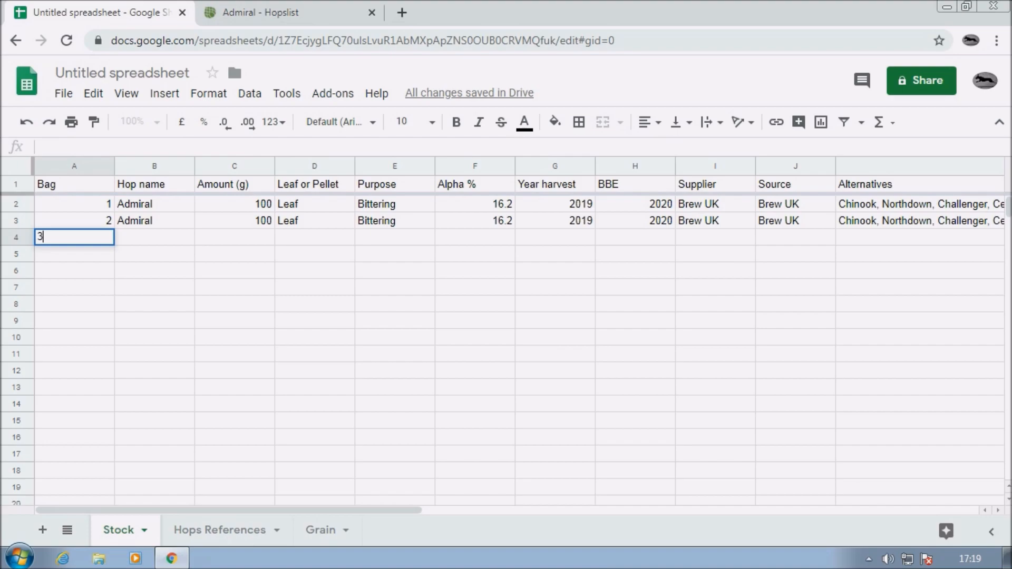
{"action": "key", "text": "Return"}
{"action": "type", "text": "4"}
{"action": "key", "text": "Return"}
{"action": "type", "text": "5"}
{"action": "key", "text": "Return"}
{"action": "type", "text": "6"}
{"action": "key", "text": "Return"}
{"action": "type", "text": "7"}
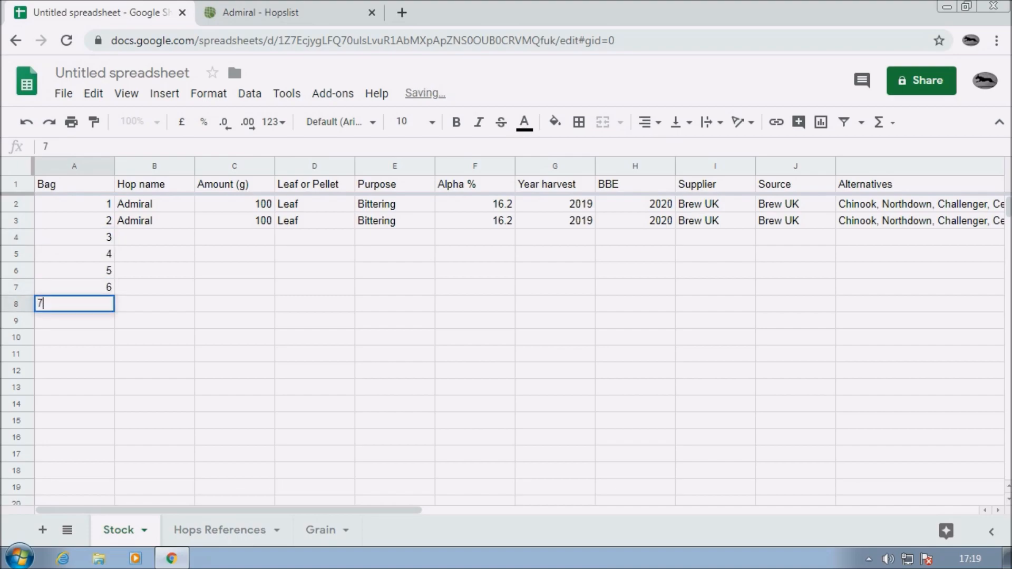
{"action": "key", "text": "Return"}
{"action": "type", "text": "8"}
{"action": "key", "text": "Return"}
{"action": "type", "text": "9"}
{"action": "key", "text": "Return"}
{"action": "type", "text": "10"}
{"action": "key", "text": "Return"}
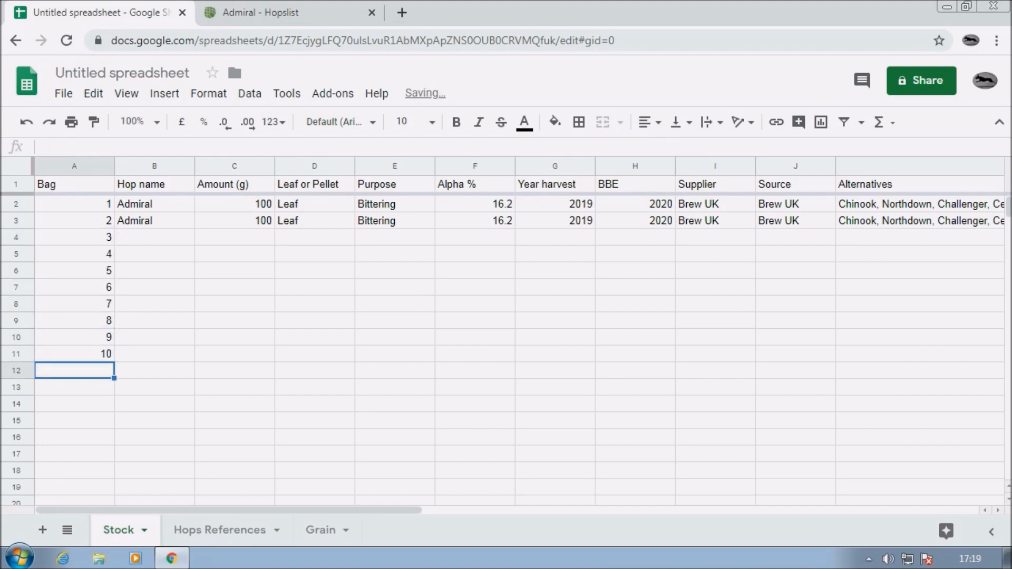
Step: Copy the bag 2 entry B3:K3 and paste it into the rows for bags 3 to 10, B4:K11
{"action": "left_click", "coordinate": [155, 204]}
{"action": "key", "text": "Down"}
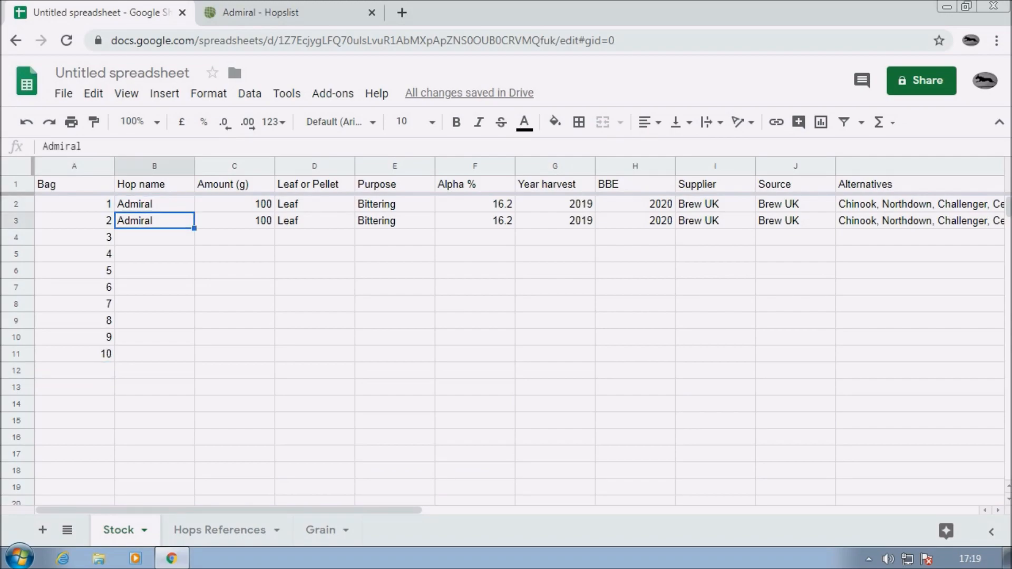
{"action": "key", "text": "shift+Right"}
{"action": "key", "text": "shift+Right"}
{"action": "key", "text": "shift+Right"}
{"action": "key", "text": "shift+Right"}
{"action": "key", "text": "shift+Right"}
{"action": "key", "text": "shift+Right"}
{"action": "key", "text": "shift+Right"}
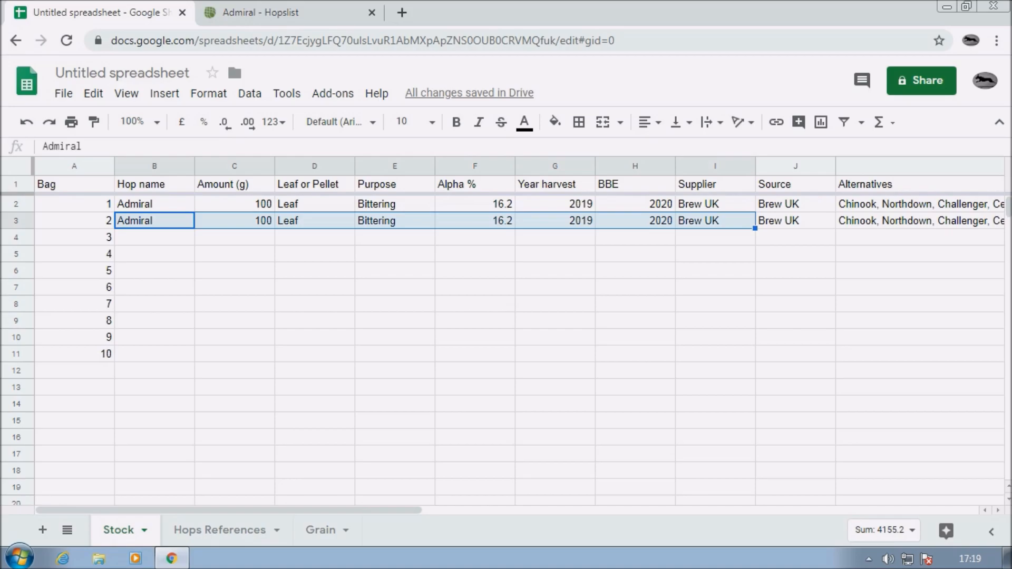
{"action": "key", "text": "shift+Right"}
{"action": "key", "text": "shift+Right"}
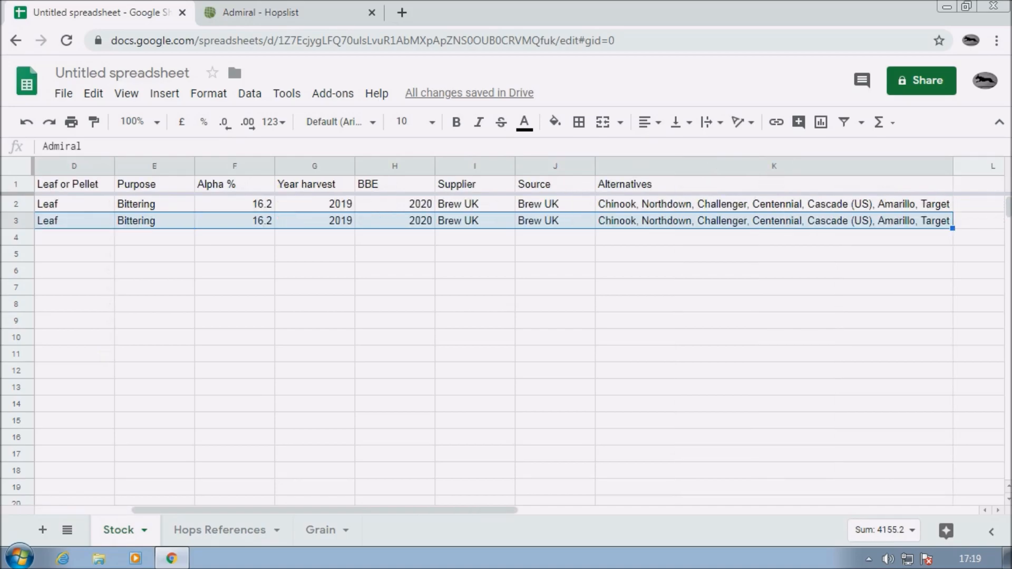
{"action": "right_click", "coordinate": [568, 220]}
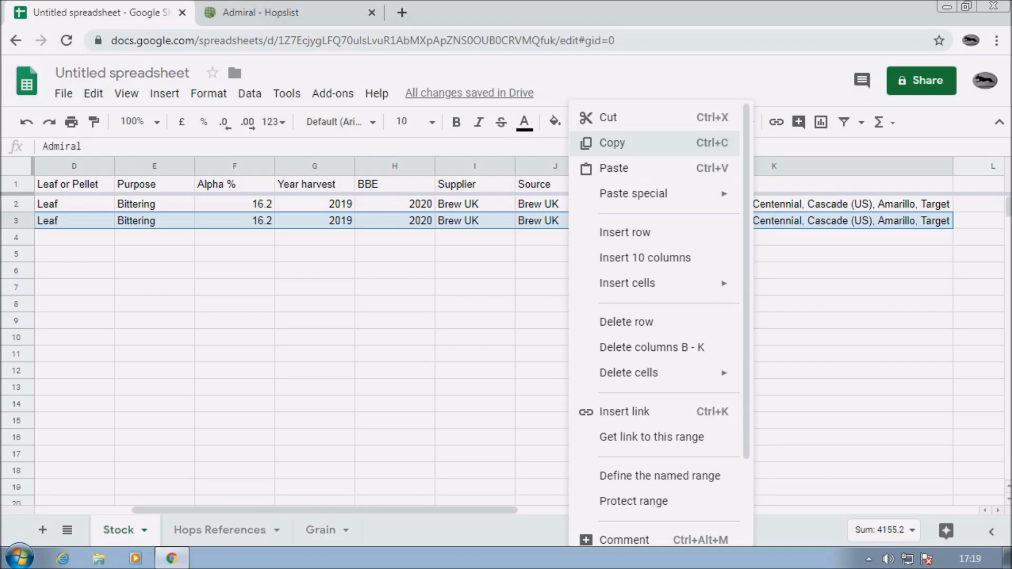
{"action": "left_click", "coordinate": [612, 143]}
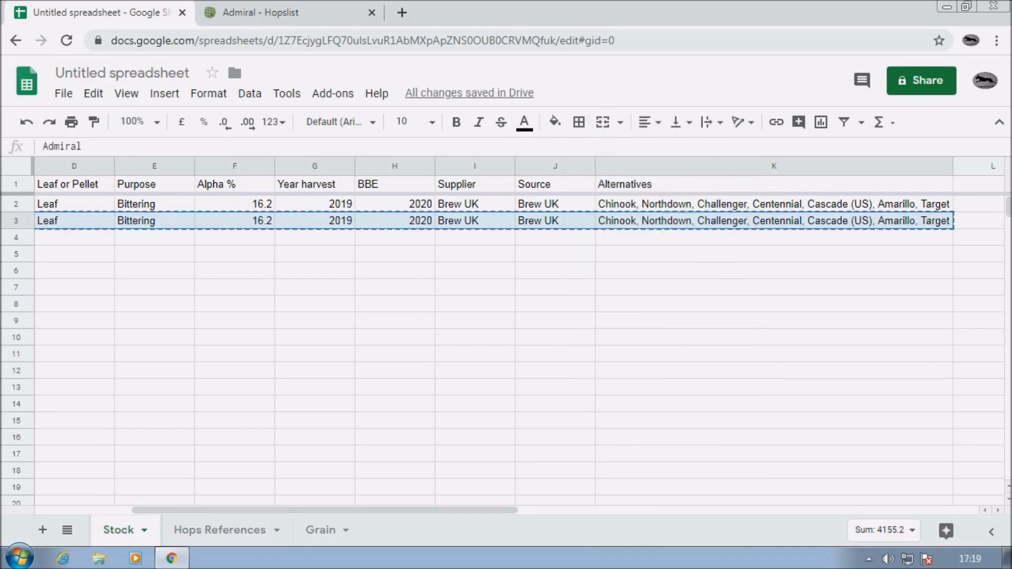
{"action": "left_click_drag", "start_coordinate": [325, 510], "coordinate": [229, 511]}
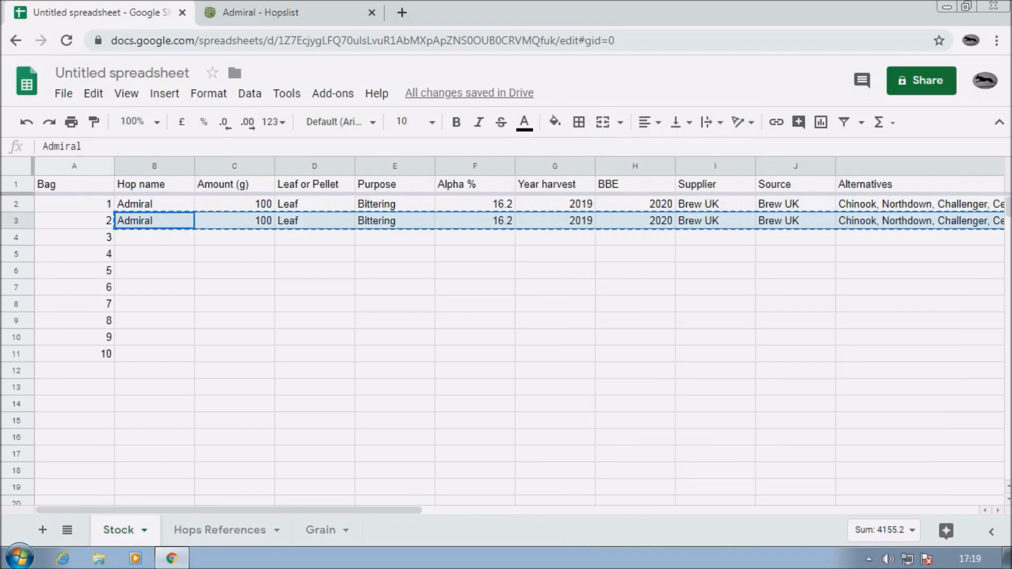
{"action": "left_click_drag", "start_coordinate": [155, 237], "coordinate": [895, 354]}
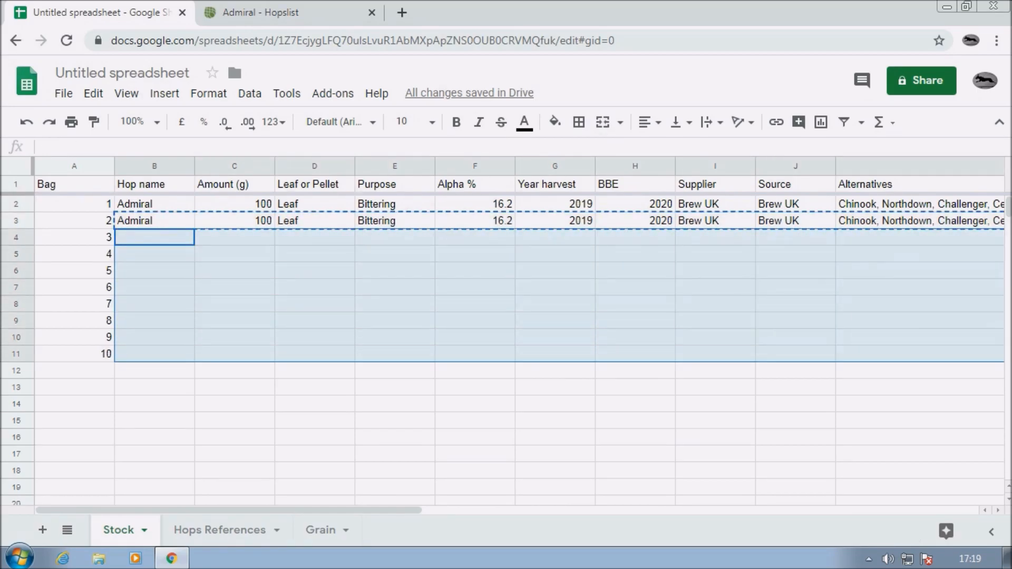
{"action": "right_click", "coordinate": [411, 295]}
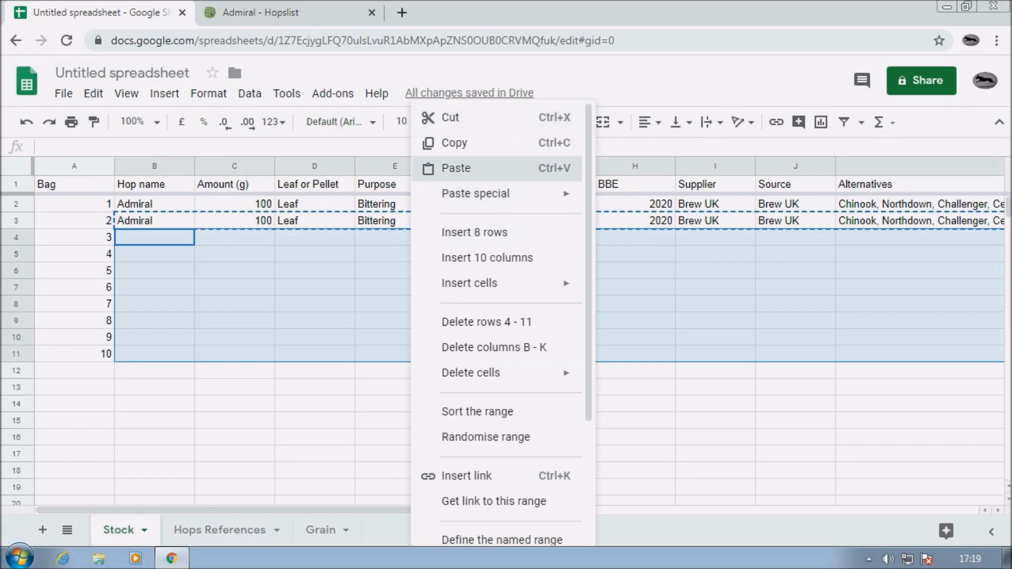
{"action": "left_click", "coordinate": [456, 168]}
{"action": "left_click", "coordinate": [235, 470]}
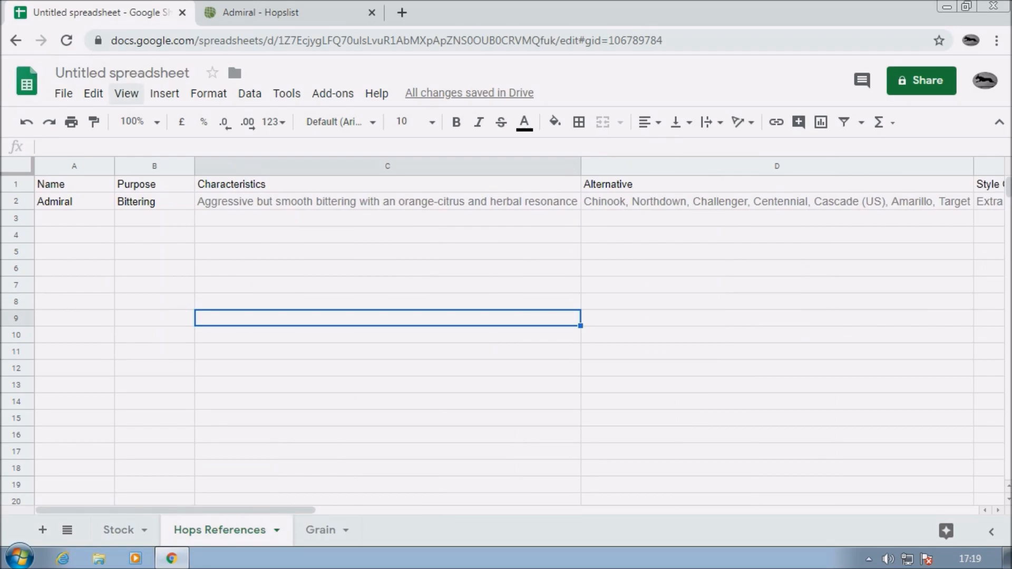
Step: Freeze the header row (1 row) of the Hops References sheet
{"action": "left_click", "coordinate": [126, 93]}
{"action": "mouse_move", "coordinate": [156, 121]}
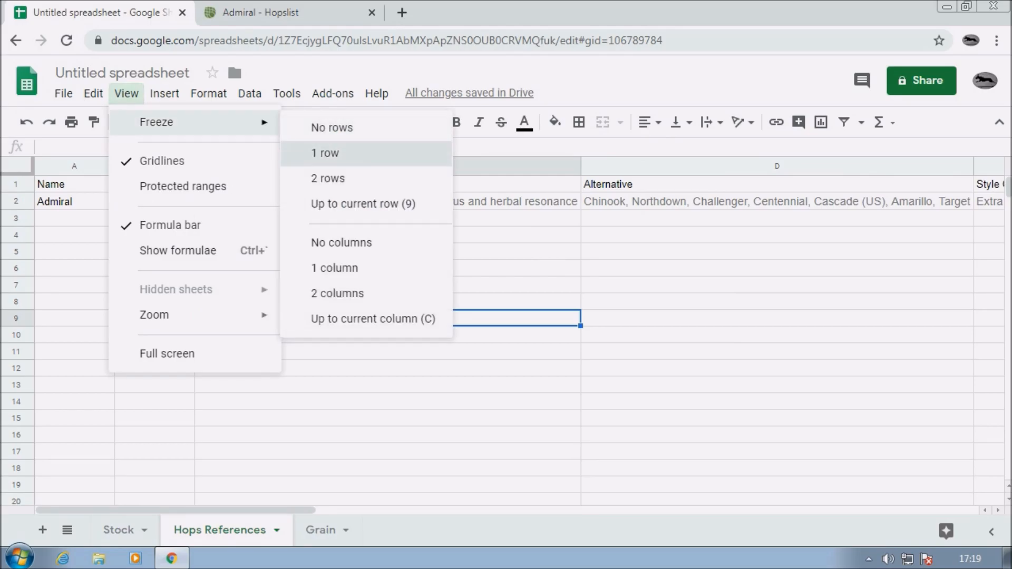
{"action": "left_click", "coordinate": [326, 152]}
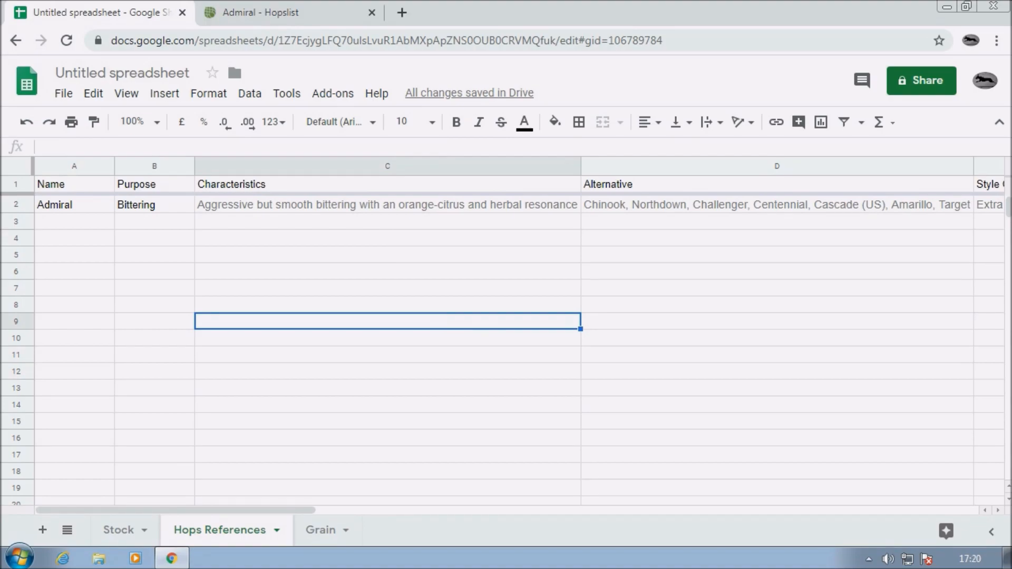
Step: Paste the copied hop reference list, starting with Ahtanum, into the Hops References sheet at A3 and look through the entries
{"action": "left_click", "coordinate": [74, 204]}
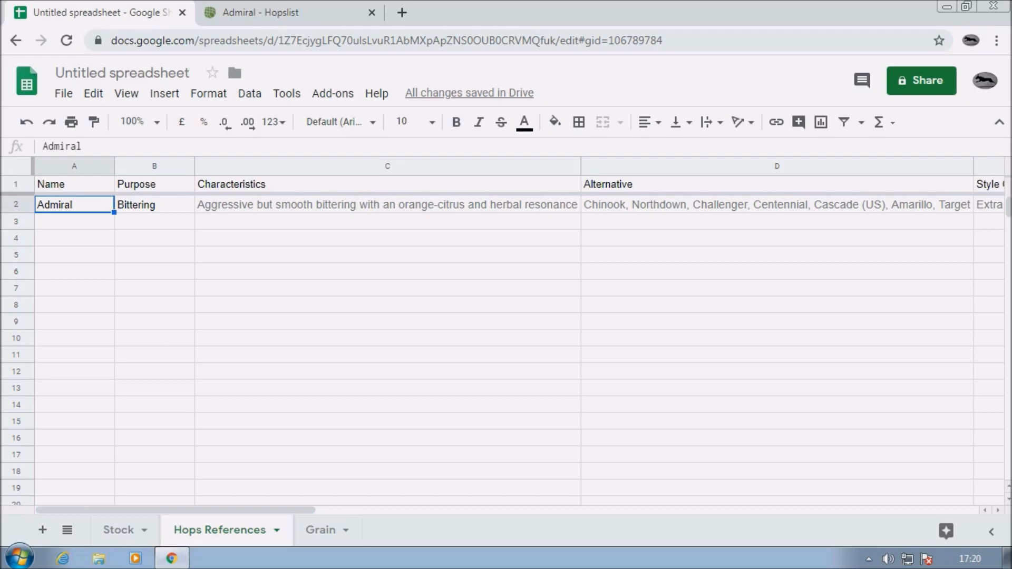
{"action": "left_click", "coordinate": [74, 222]}
{"action": "right_click", "coordinate": [57, 221]}
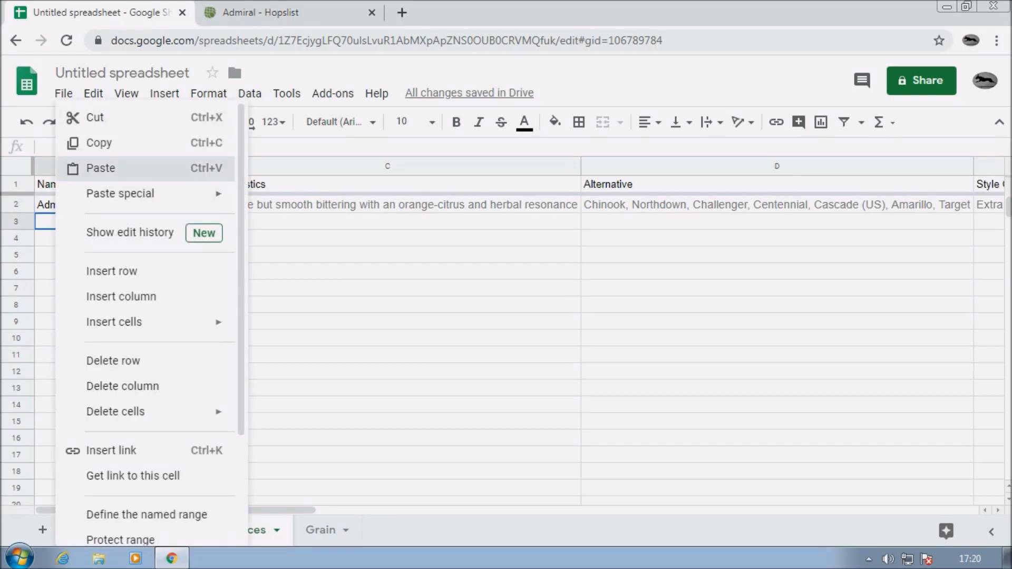
{"action": "left_click", "coordinate": [101, 168]}
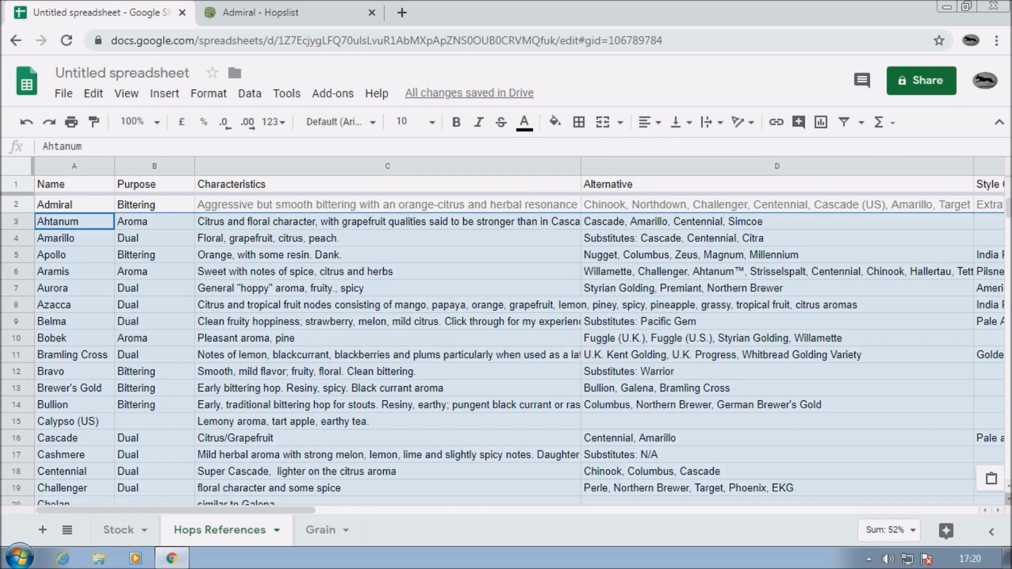
{"action": "scroll", "coordinate": [506, 348], "scroll_direction": "down", "scroll_amount": 8}
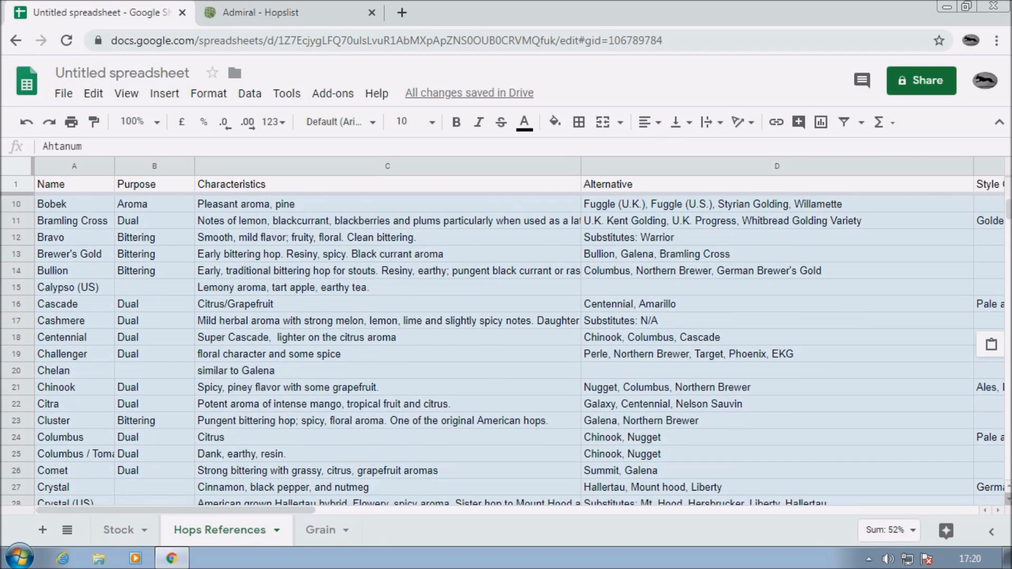
{"action": "scroll", "coordinate": [506, 348], "scroll_direction": "down", "scroll_amount": 7}
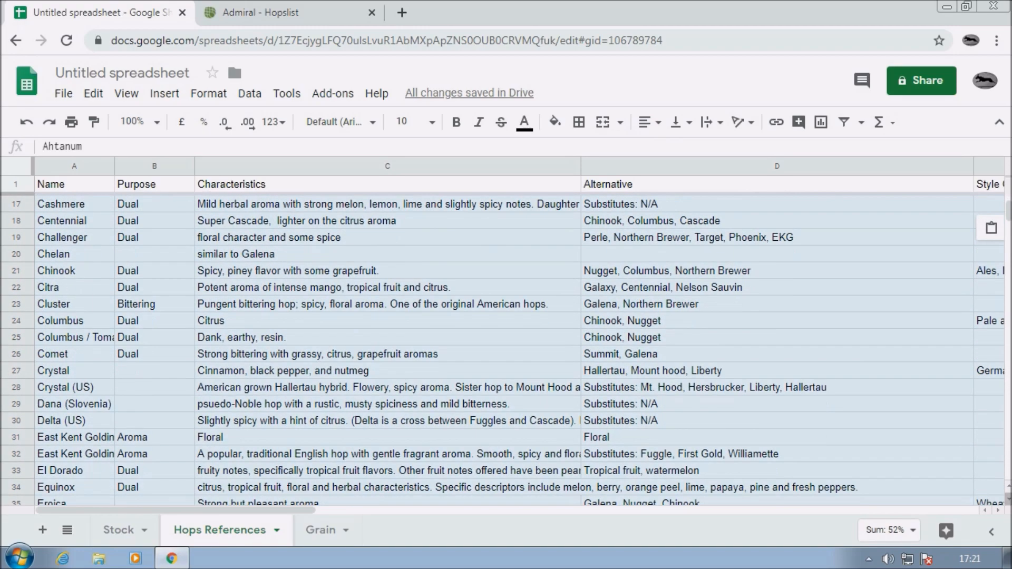
{"action": "scroll", "coordinate": [506, 348], "scroll_direction": "down", "scroll_amount": 6}
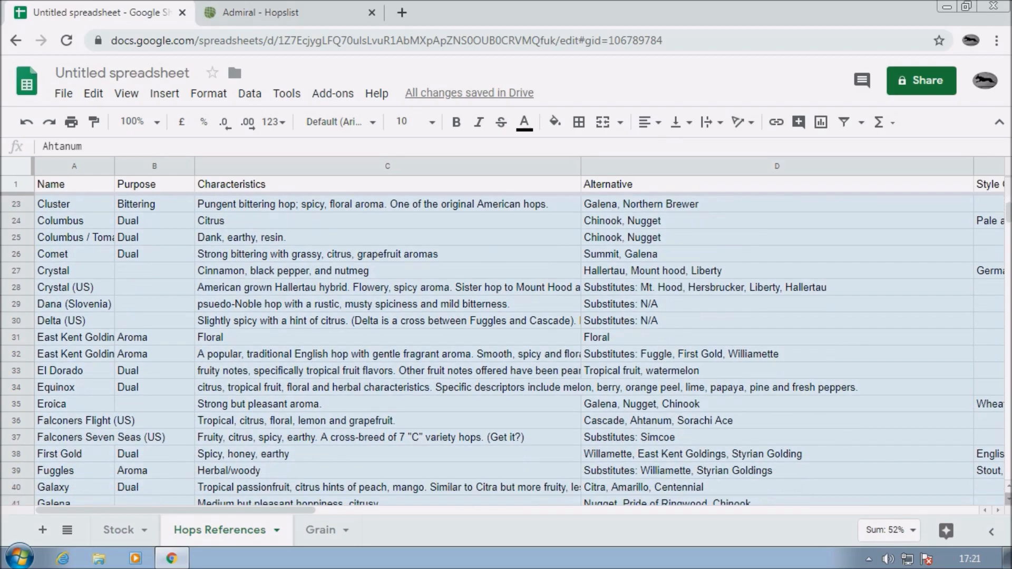
{"action": "scroll", "coordinate": [506, 348], "scroll_direction": "down", "scroll_amount": 4}
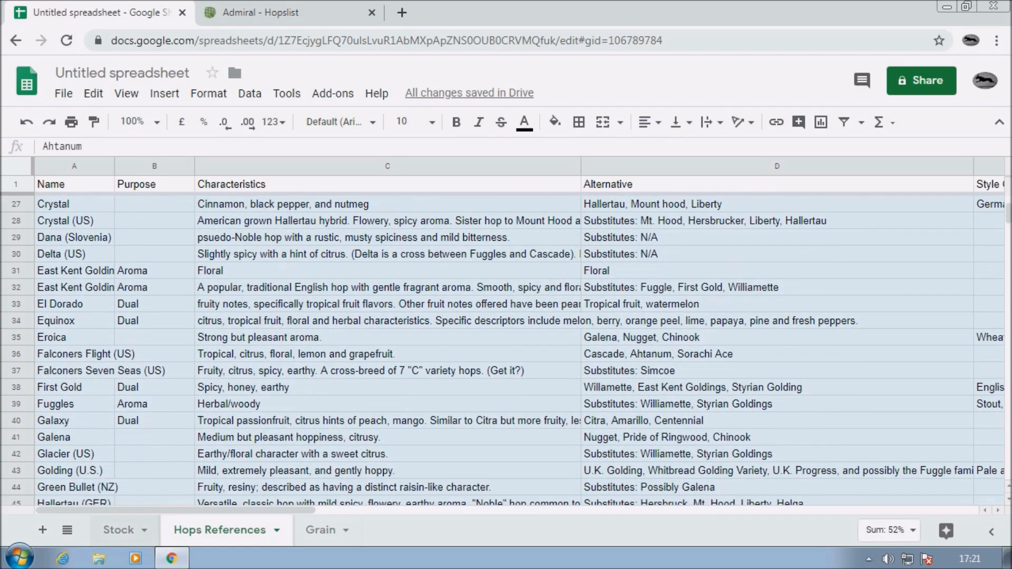
Step: On the Stock sheet, change the bag 2 hop name in B3 to Citra and check its Purpose lookup in E3
{"action": "left_click", "coordinate": [119, 530]}
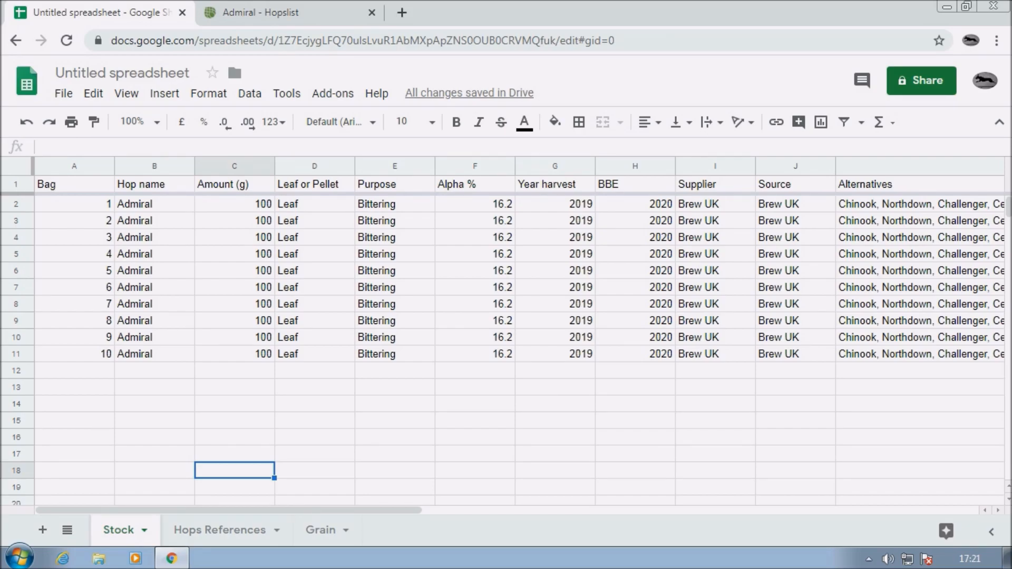
{"action": "left_click", "coordinate": [154, 221]}
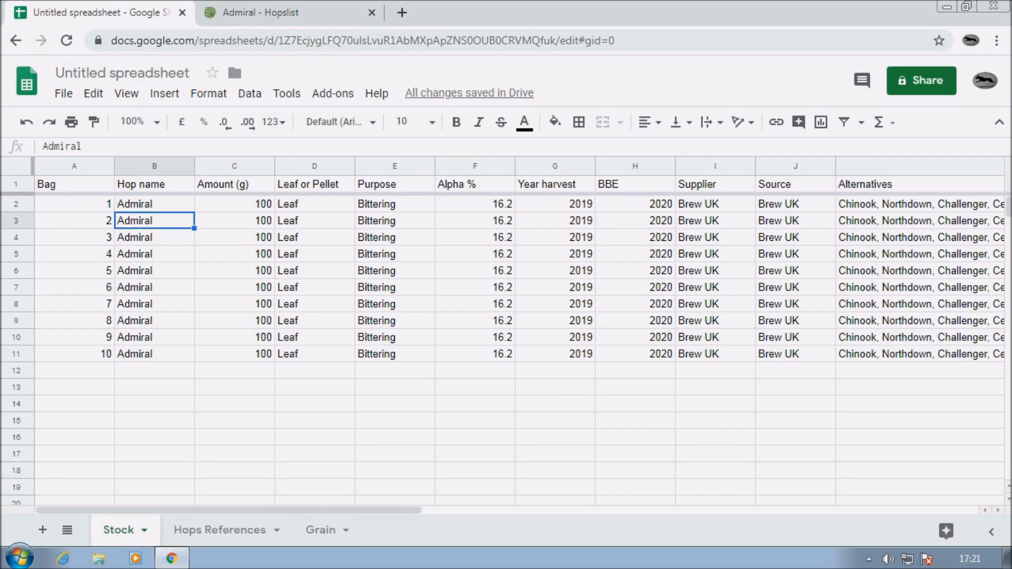
{"action": "left_click", "coordinate": [154, 337]}
{"action": "left_click", "coordinate": [155, 354]}
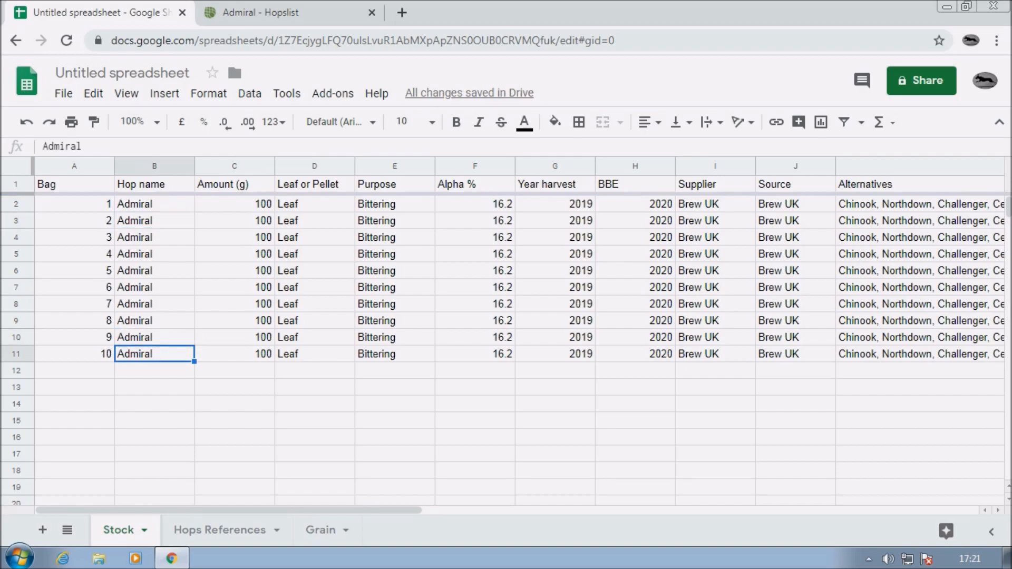
{"action": "left_click", "coordinate": [154, 221]}
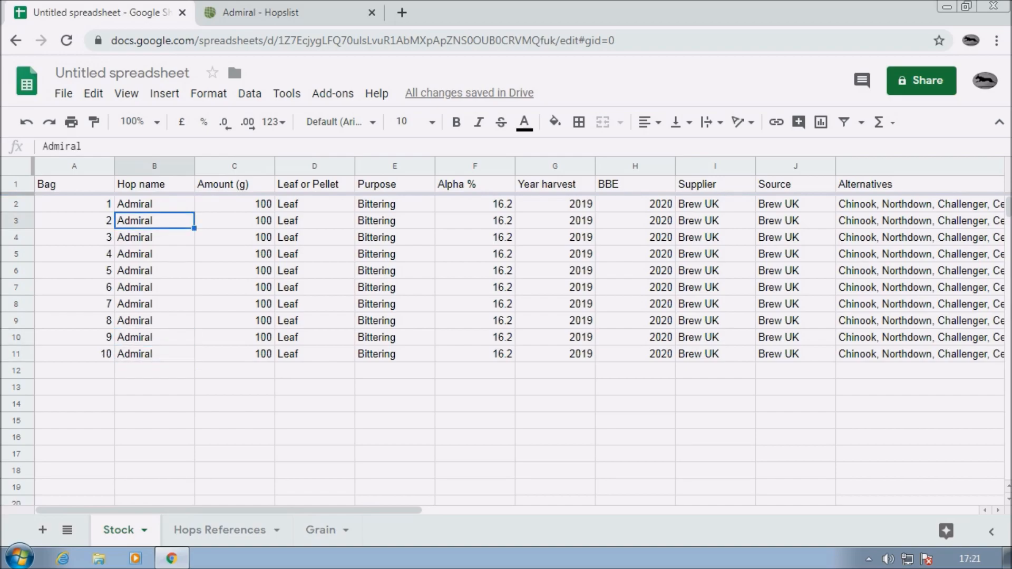
{"action": "type", "text": "Citra"}
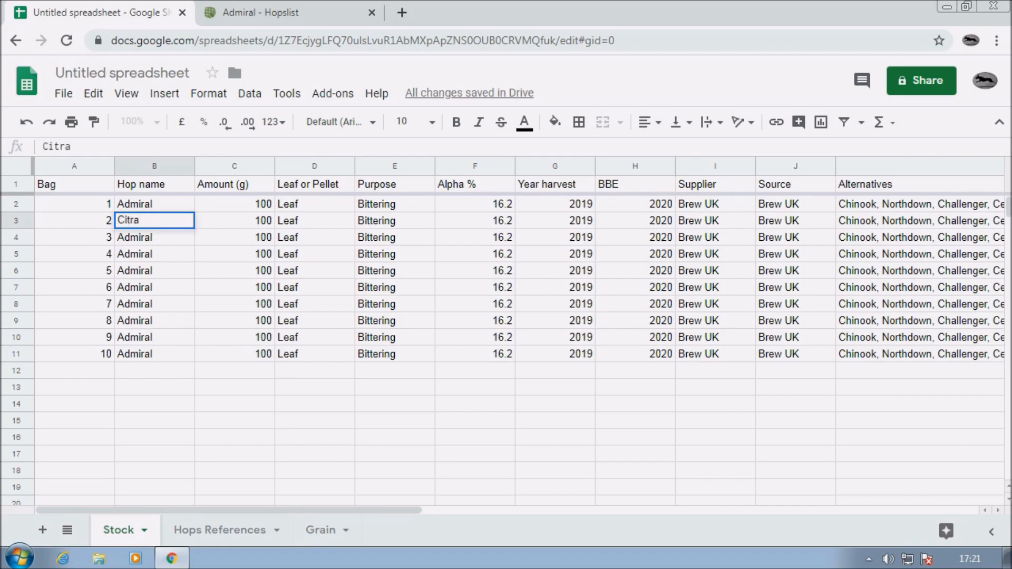
{"action": "key", "text": "Return"}
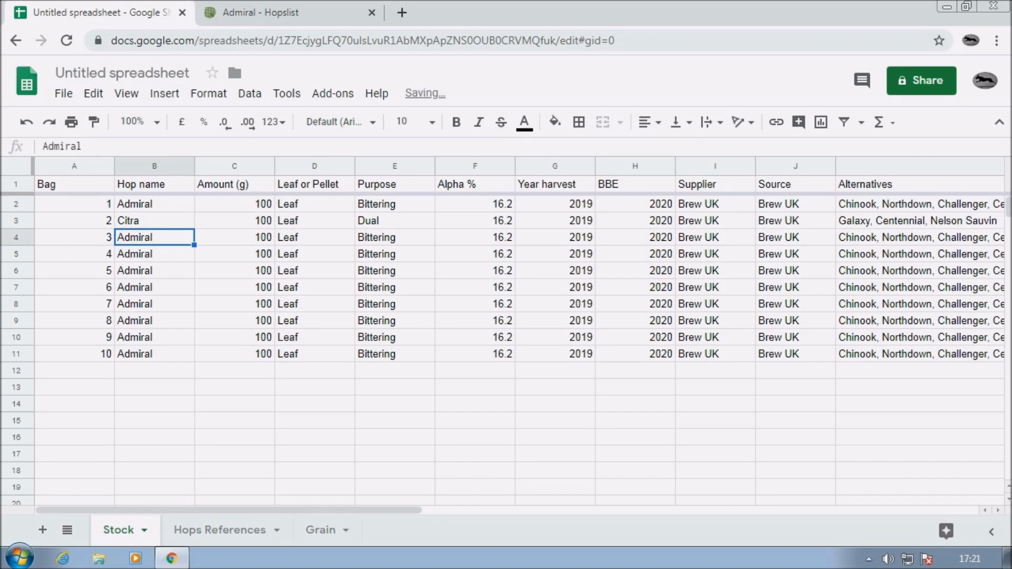
{"action": "key", "text": "Up"}
{"action": "key", "text": "Right"}
{"action": "key", "text": "Right"}
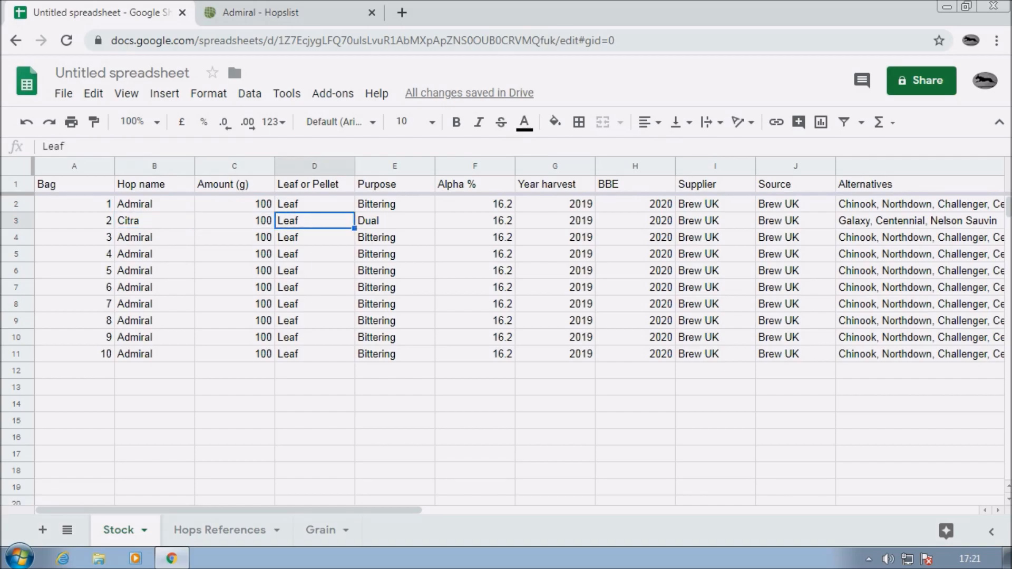
{"action": "key", "text": "Right"}
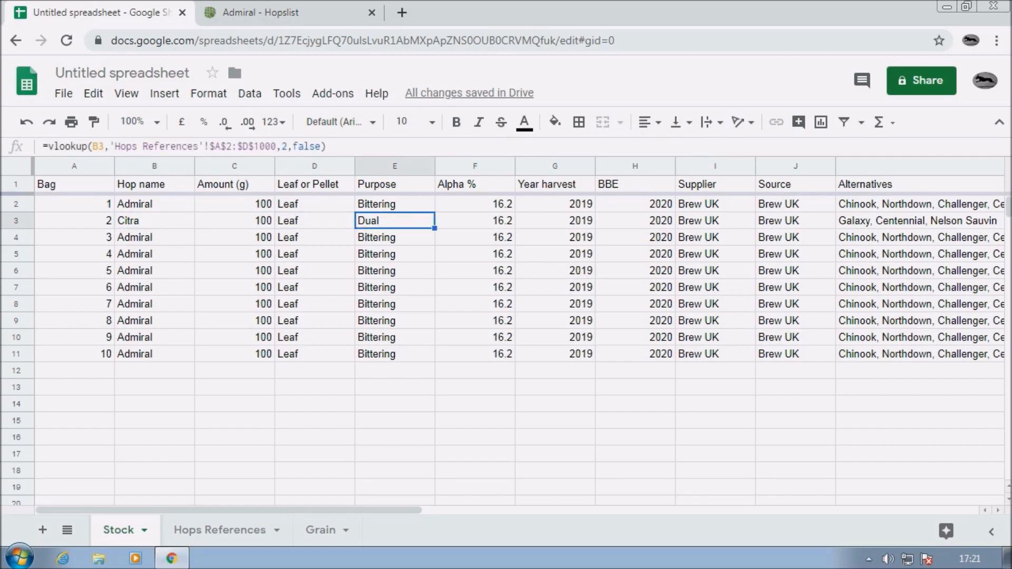
Step: Check the Alternatives lookup for the bag 2 Citra entry on the Stock sheet and return to its hop name in B3
{"action": "left_click_drag", "start_coordinate": [229, 510], "coordinate": [372, 510]}
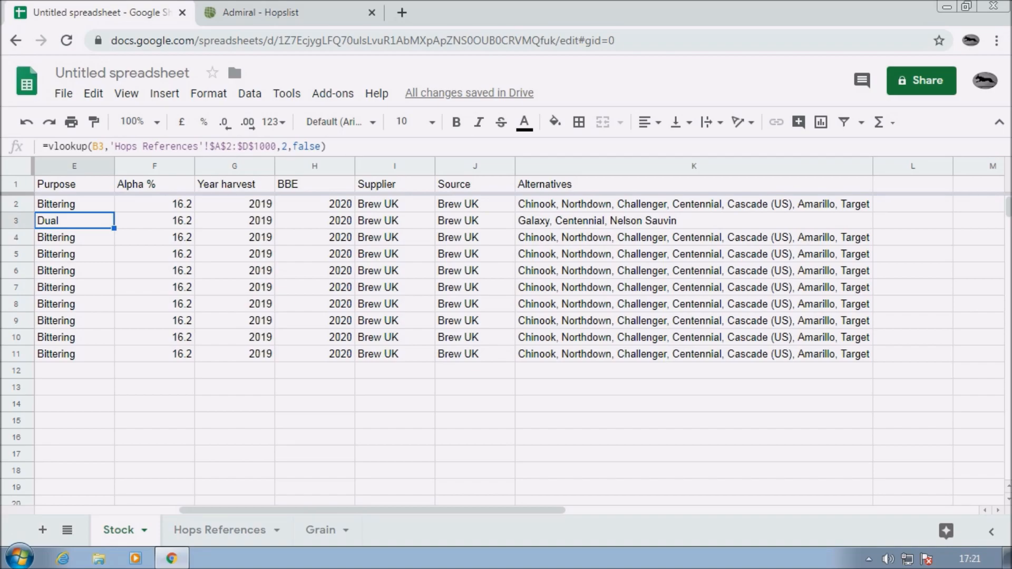
{"action": "left_click_drag", "start_coordinate": [248, 510], "coordinate": [100, 510]}
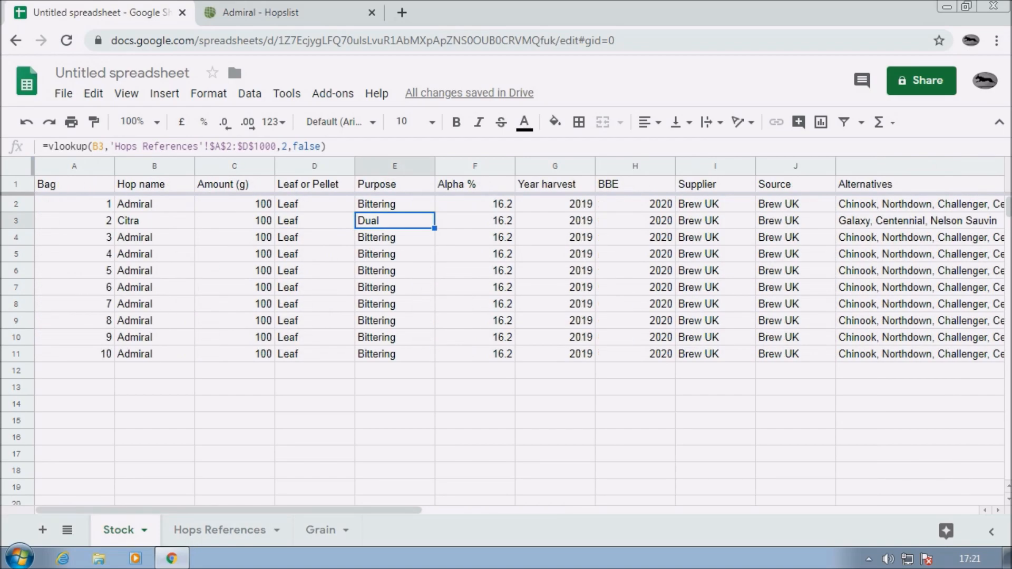
{"action": "left_click", "coordinate": [154, 221]}
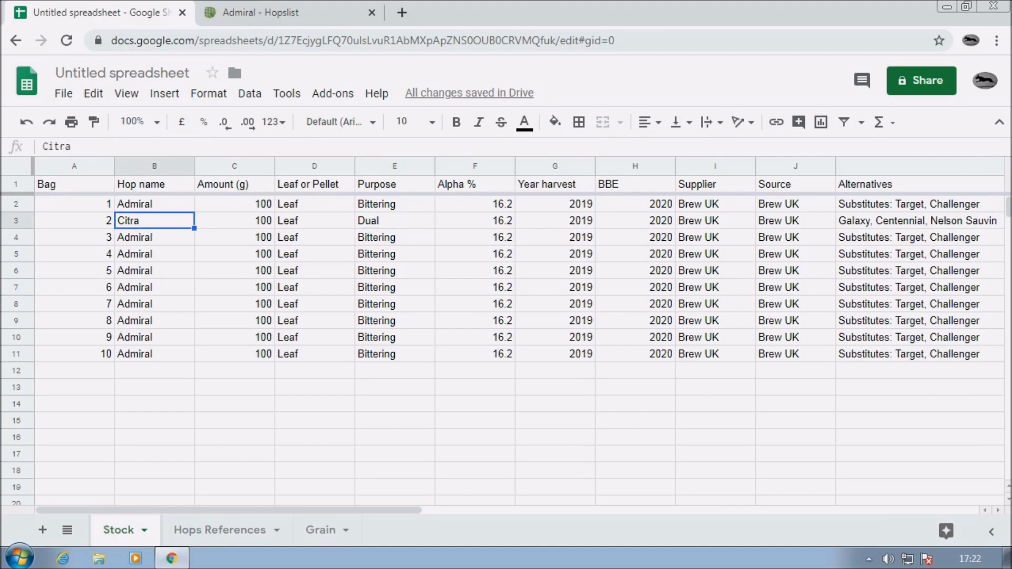
Step: Paste the copied full hop stock list over the Stock sheet entries starting at A2 and look through the pasted rows
{"action": "left_click", "coordinate": [74, 203]}
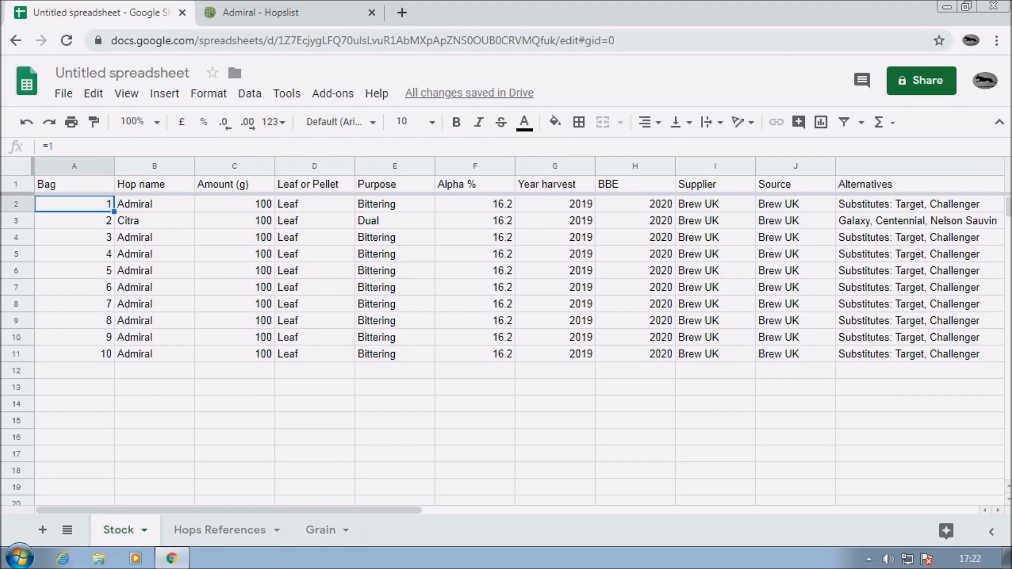
{"action": "right_click", "coordinate": [86, 204]}
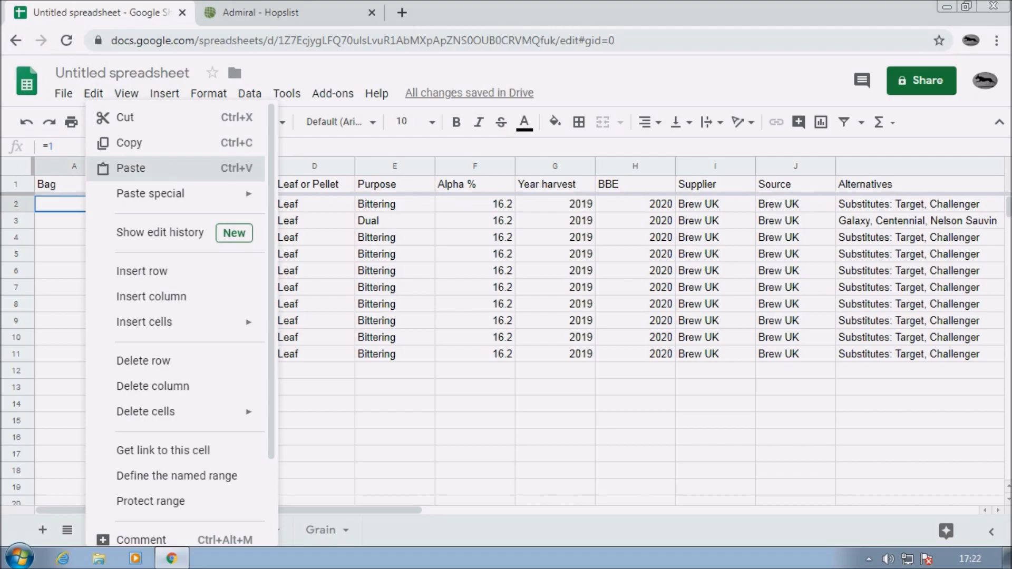
{"action": "left_click", "coordinate": [158, 168]}
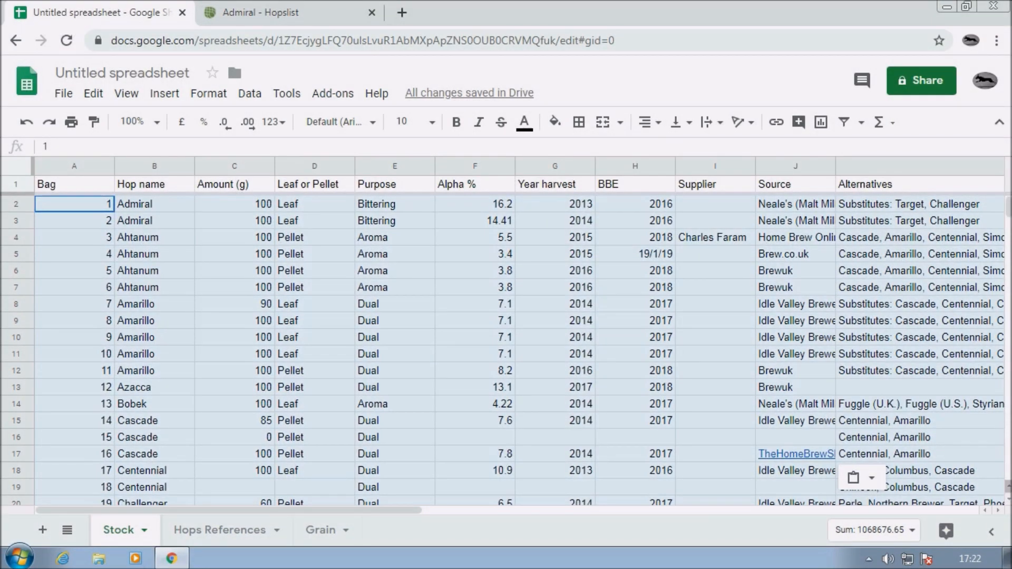
{"action": "scroll", "coordinate": [506, 348], "scroll_direction": "down", "scroll_amount": 3}
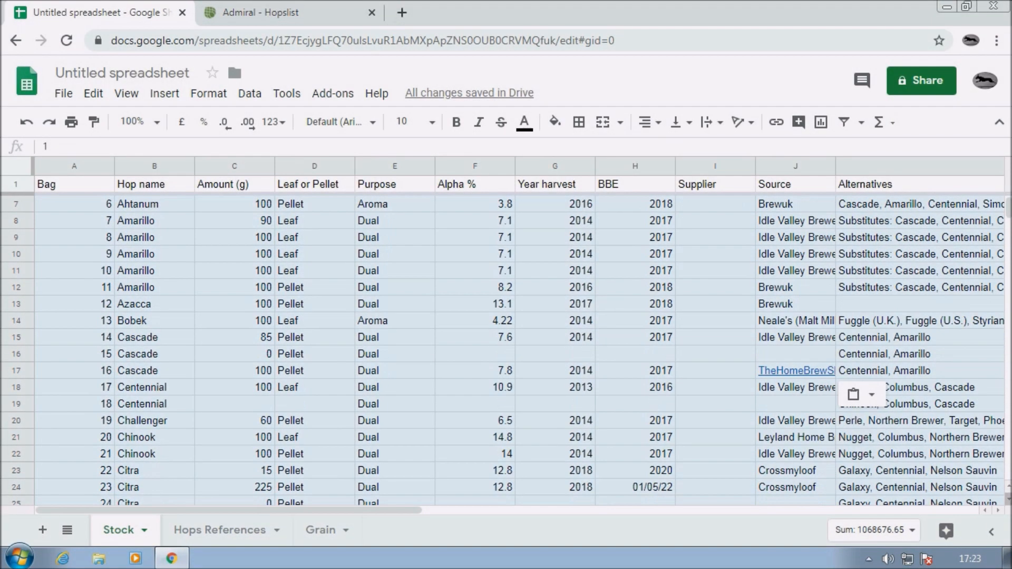
{"action": "scroll", "coordinate": [506, 348], "scroll_direction": "down", "scroll_amount": 3}
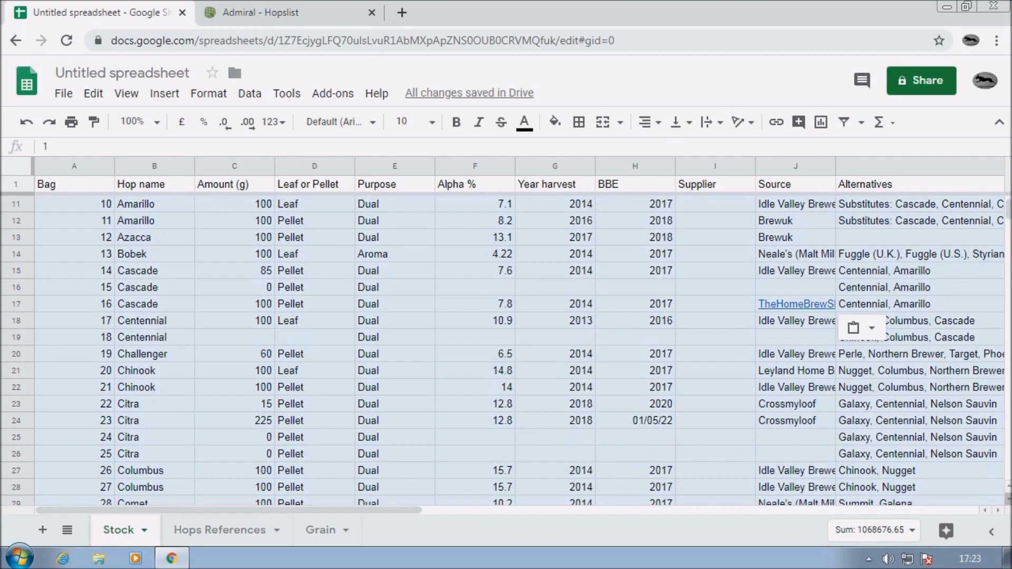
{"action": "scroll", "coordinate": [506, 347], "scroll_direction": "down", "scroll_amount": 3}
{"action": "scroll", "coordinate": [506, 348], "scroll_direction": "down", "scroll_amount": 5}
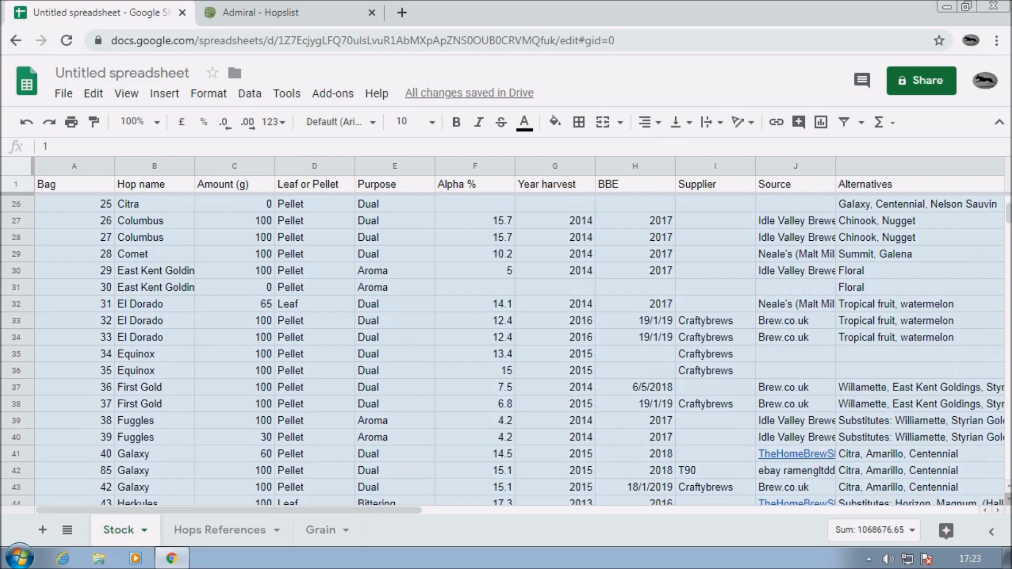
{"action": "scroll", "coordinate": [506, 348], "scroll_direction": "down", "scroll_amount": 5}
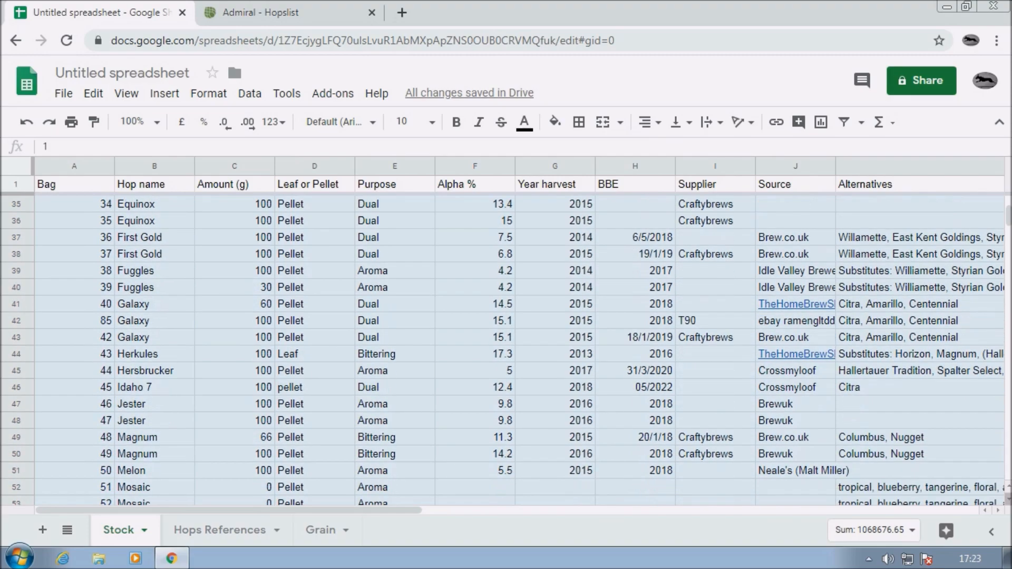
{"action": "scroll", "coordinate": [506, 348], "scroll_direction": "down", "scroll_amount": 1}
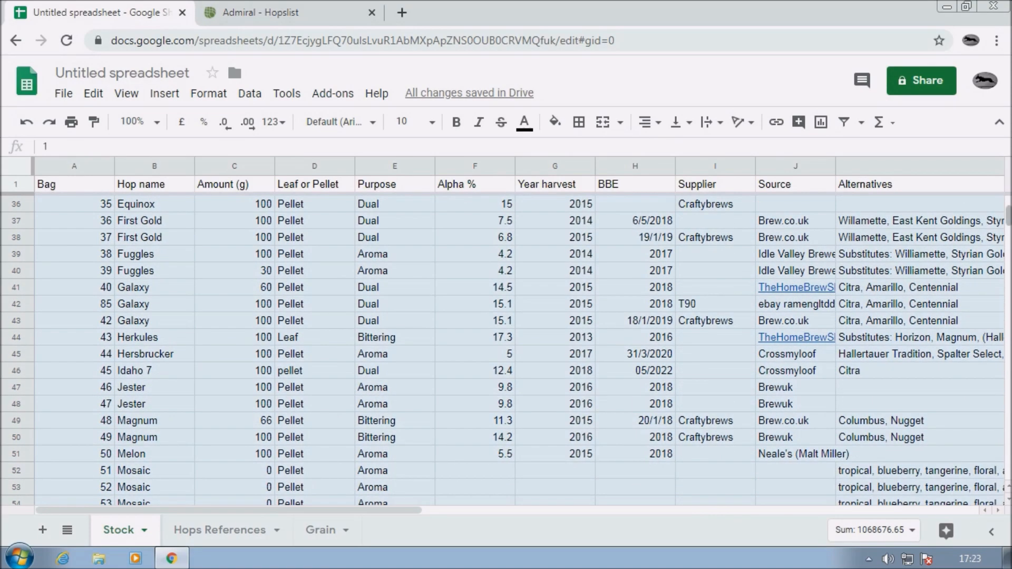
{"action": "scroll", "coordinate": [506, 347], "scroll_direction": "up", "scroll_amount": 15}
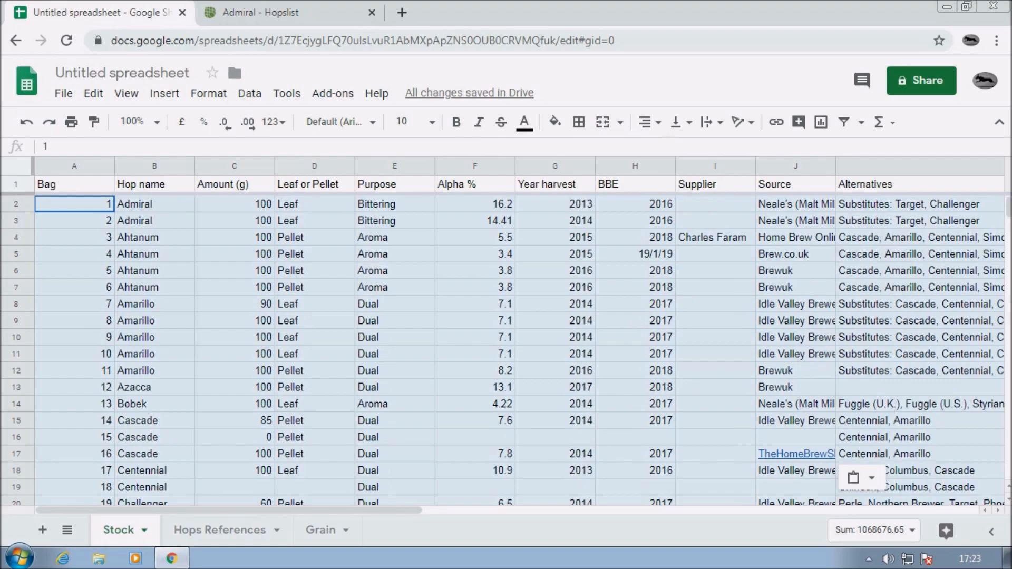
{"action": "left_click", "coordinate": [154, 338]}
Step: Paste the copied grain list, with its Grain, Weight (kg), BBE, Info and Supplier headers, into the Grain sheet at A1 and auto-fit columns A to F
{"action": "left_click", "coordinate": [220, 530]}
{"action": "left_click", "coordinate": [321, 530]}
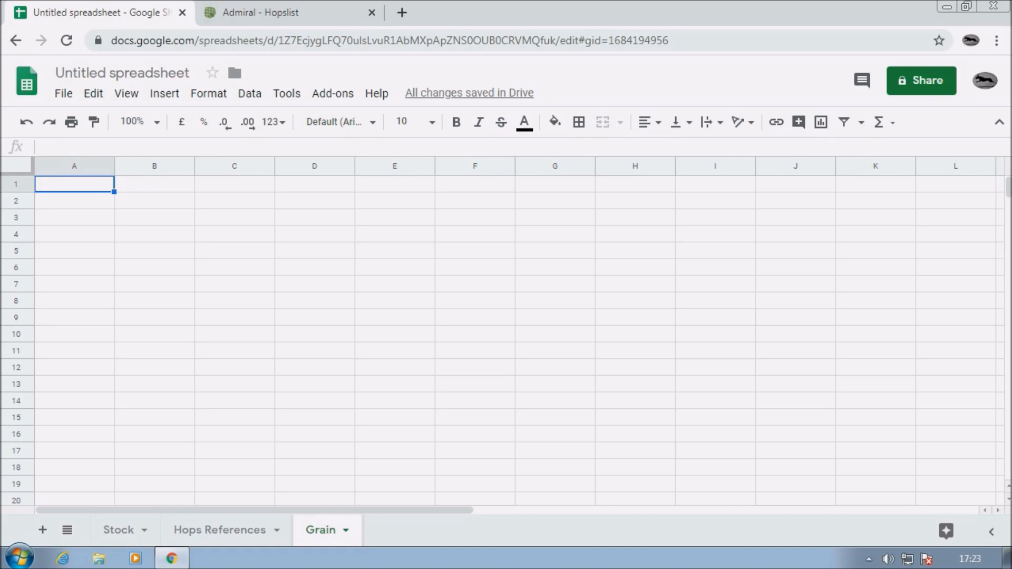
{"action": "left_click", "coordinate": [74, 218]}
{"action": "left_click", "coordinate": [74, 184]}
{"action": "type", "text": "Grain\tWeight (kg)\tBBE\tInfo\tSupplier Maris Otter\t7\t14/05/2018\t2\t Maris Otter\t0.3\t\t\t Maris Otter\t0.3\t\t\t Maris Otter\t0.3\t\t\t Maris Otter\t0.3\t\t\t Maris Otter\t0.5\t\t\t Maris Otter\t0.43\t\t\t Light Crystal Mal\t1\t01/06/2016\t40\tIdle Valley Brewery Crystal Malt 150\t0.15\t01/09/2016\t150\tSpitting Feathers Homebrew Wigan Chocolate Malt\t0.3\t01/01/2017\t\tLeyland Home Brew"}
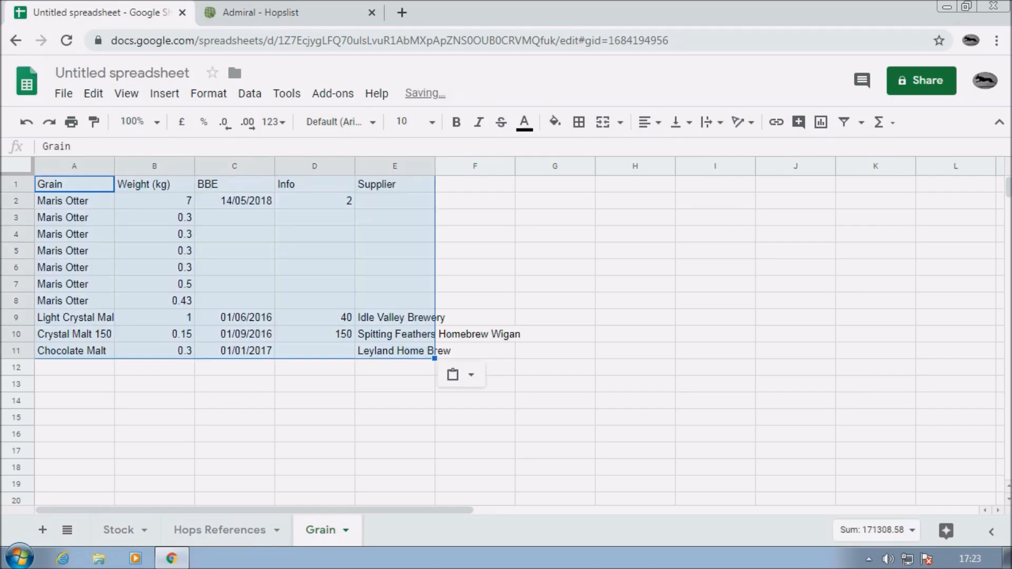
{"action": "left_click", "coordinate": [715, 334]}
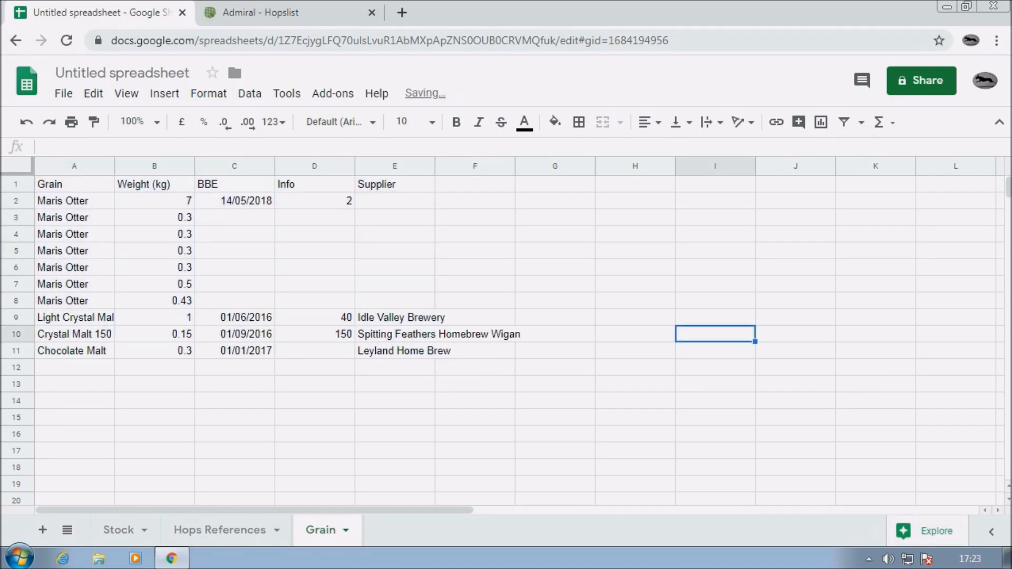
{"action": "left_click_drag", "start_coordinate": [74, 166], "coordinate": [474, 166]}
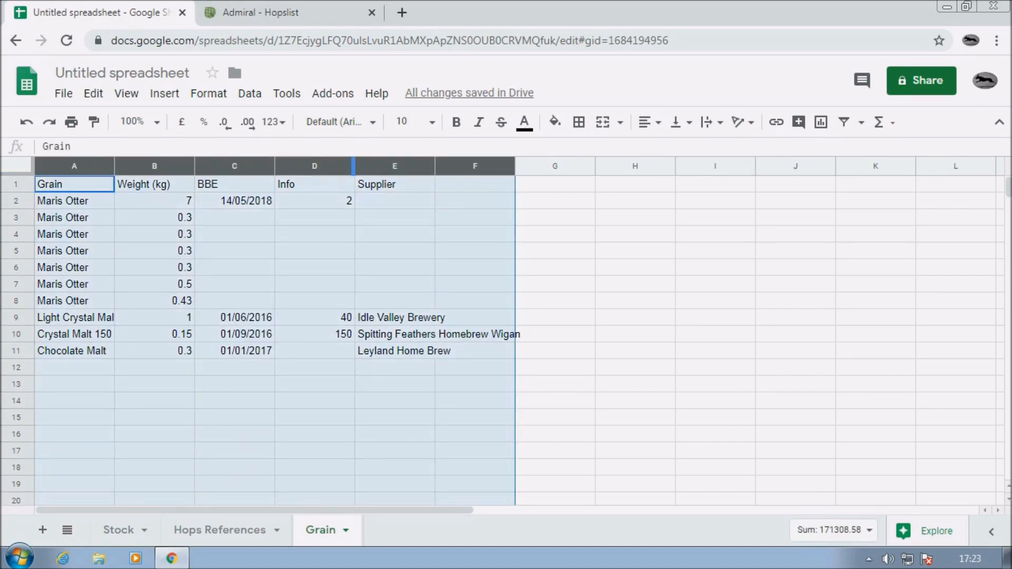
{"action": "double_click", "coordinate": [353, 166]}
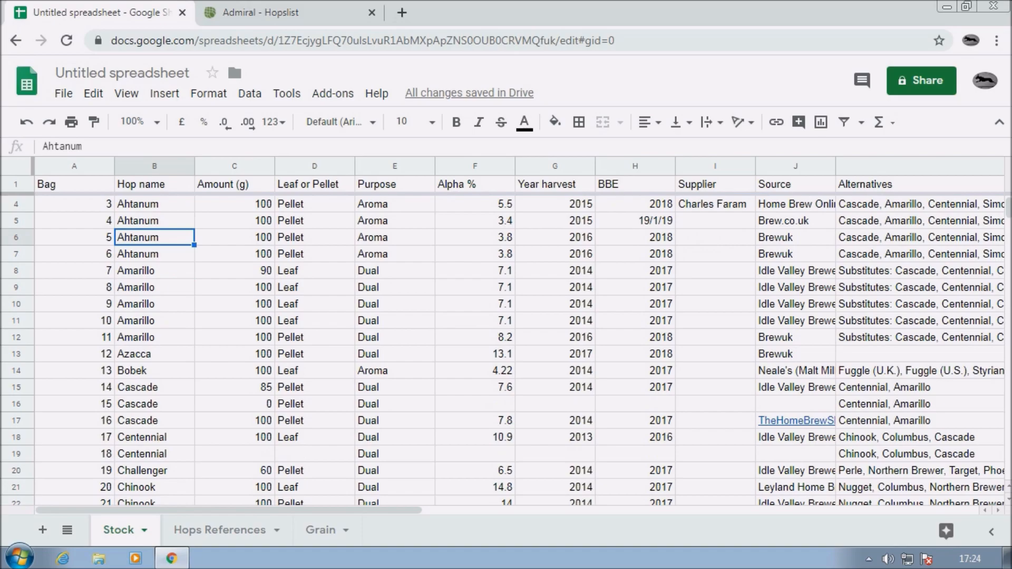
Step: Return to the start of the Stock list, rename the spreadsheet to Hops and check its folder location in My Drive
{"action": "key", "text": "Up"}
{"action": "key", "text": "Up"}
{"action": "key", "text": "Up"}
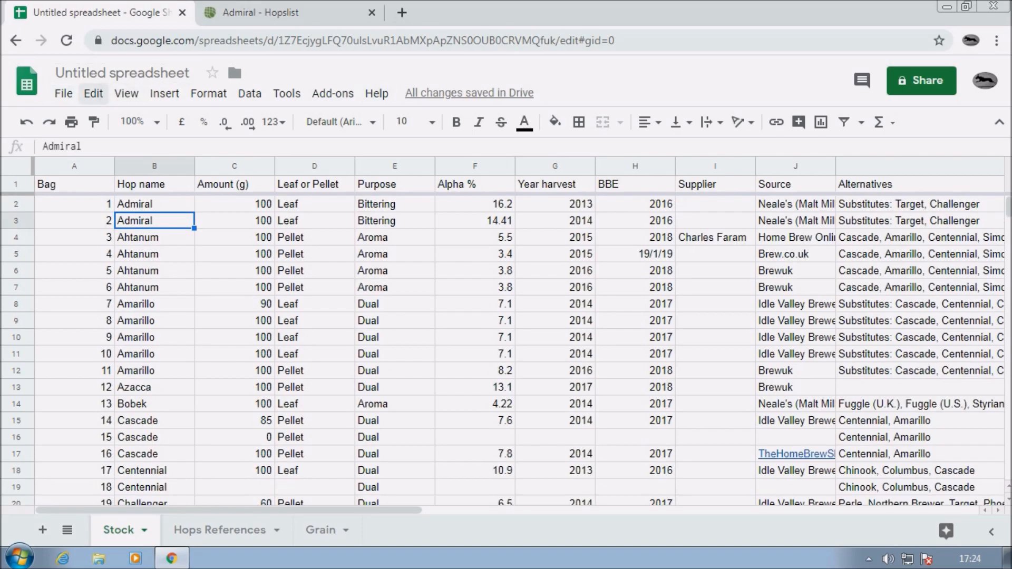
{"action": "left_click", "coordinate": [121, 72]}
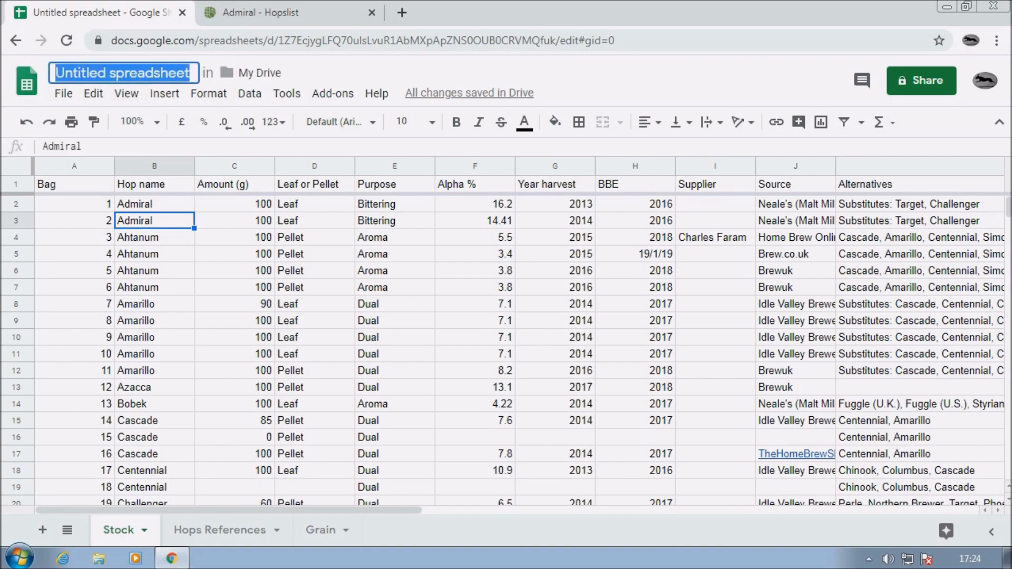
{"action": "type", "text": "Hops"}
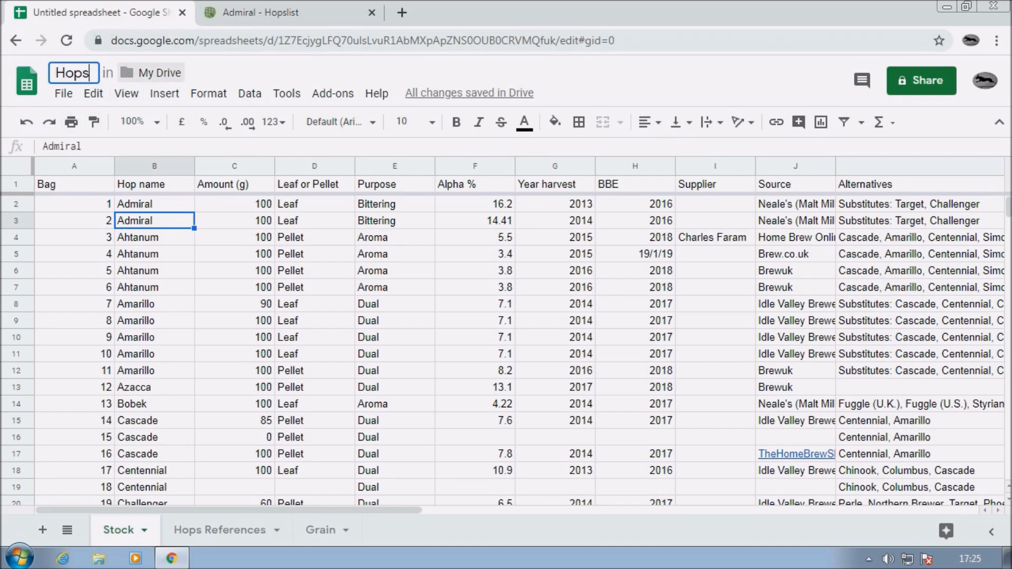
{"action": "left_click", "coordinate": [152, 73]}
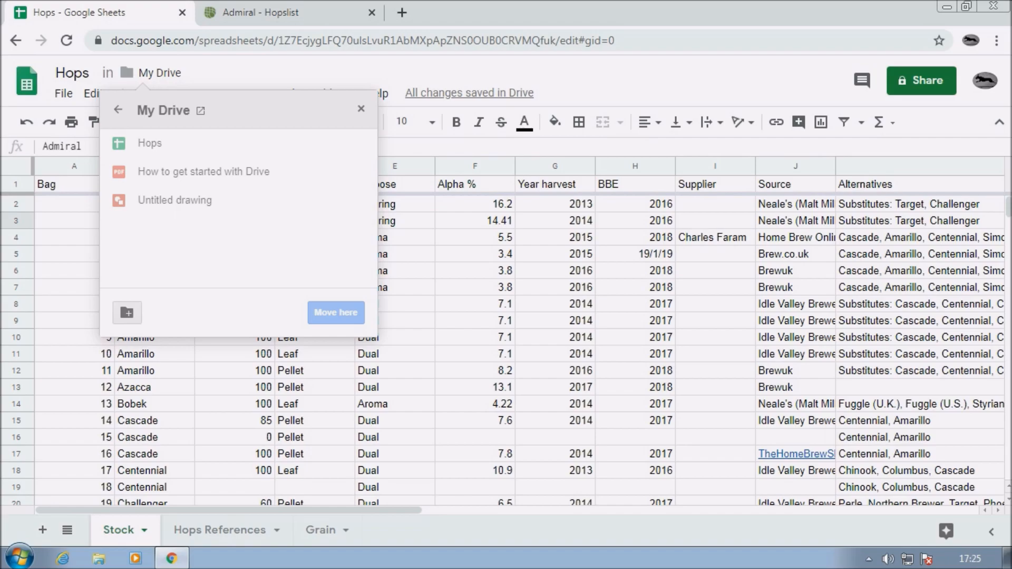
{"action": "left_click", "coordinate": [361, 109]}
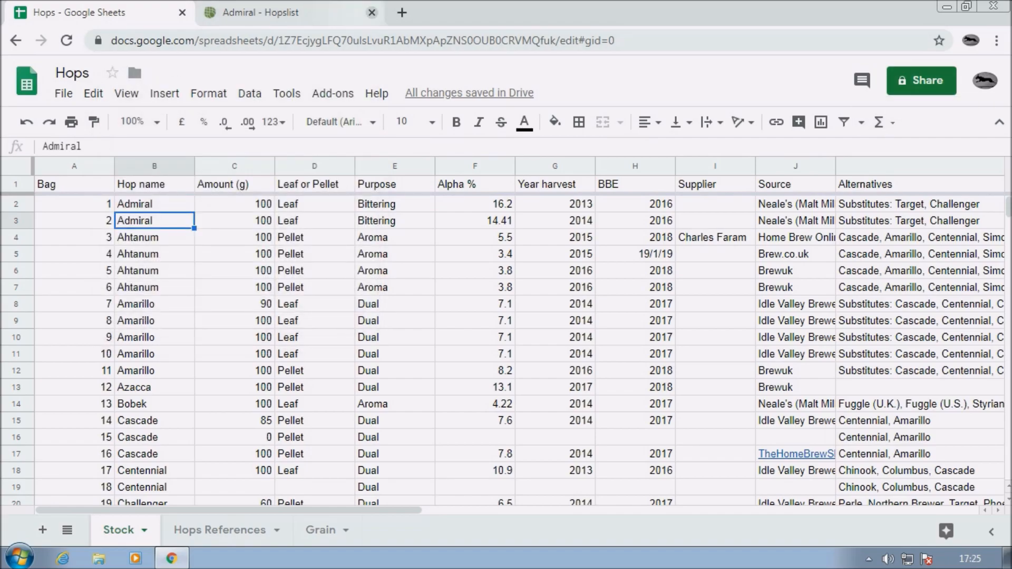
Step: Close the Admiral - Hopslist page and the whole browser window
{"action": "left_click", "coordinate": [372, 12]}
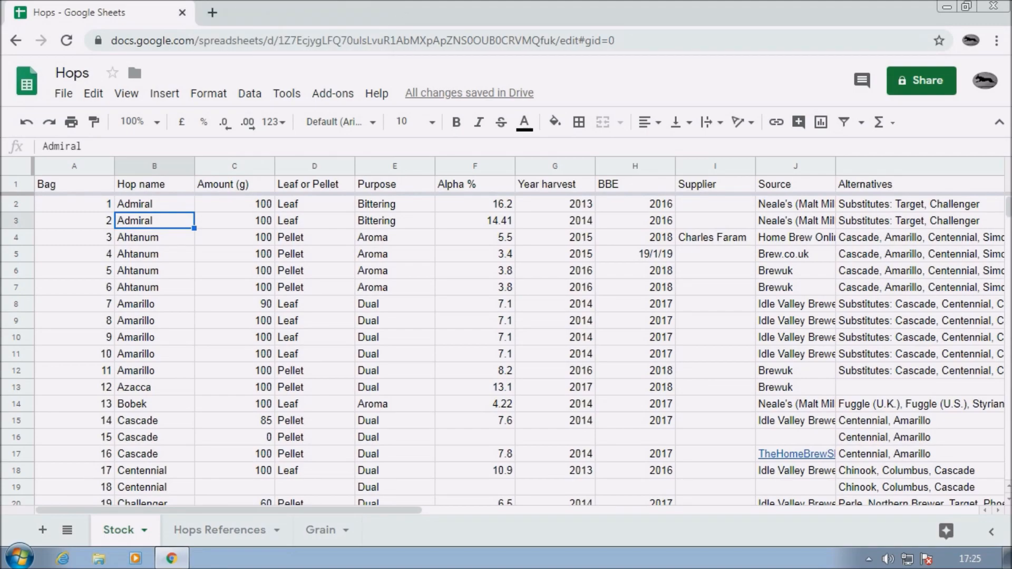
{"action": "left_click", "coordinate": [993, 6]}
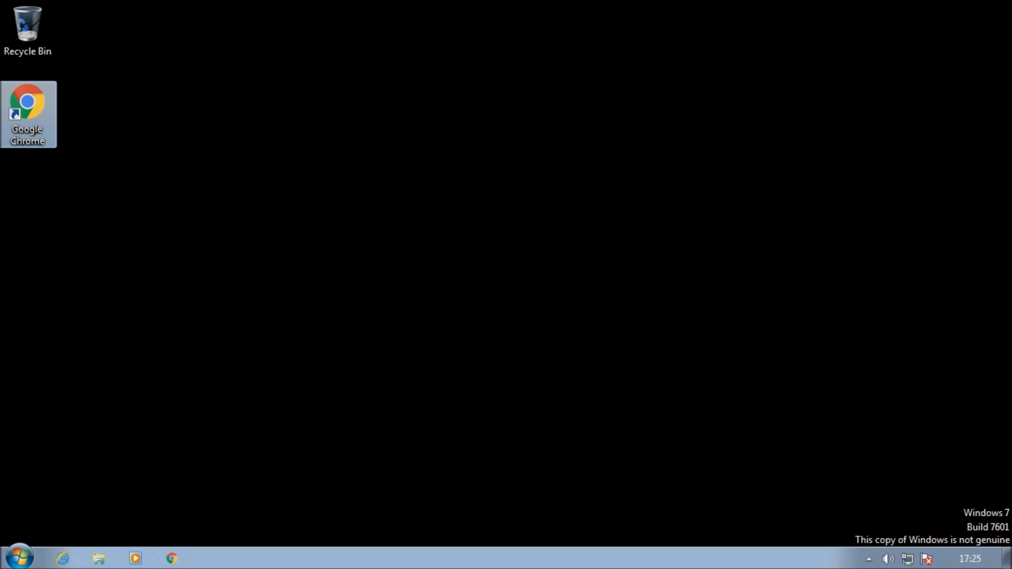
{"action": "left_click", "coordinate": [992, 7]}
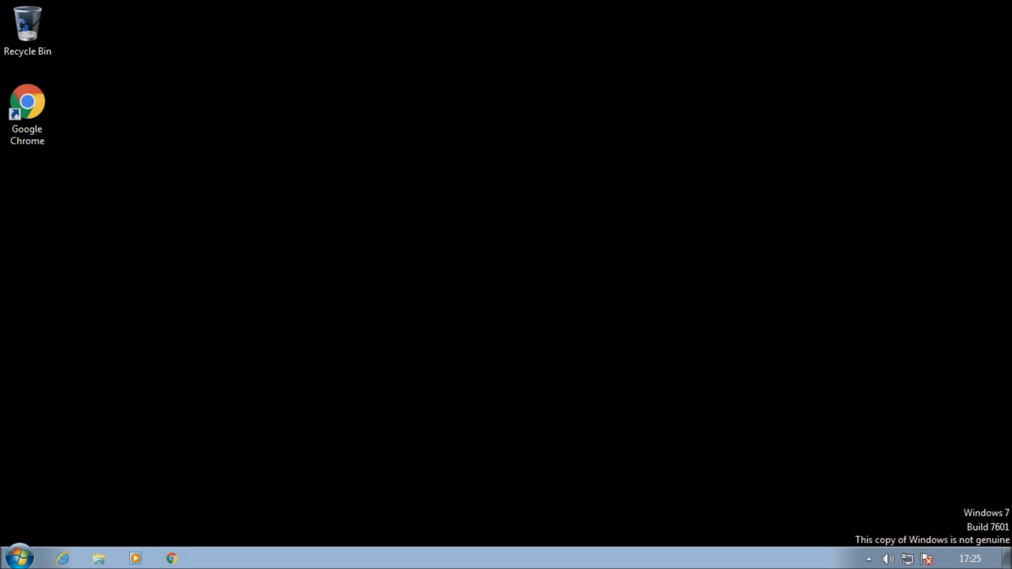
Step: Start Google Chrome from the desktop and go to Google Drive
{"action": "left_click", "coordinate": [28, 113]}
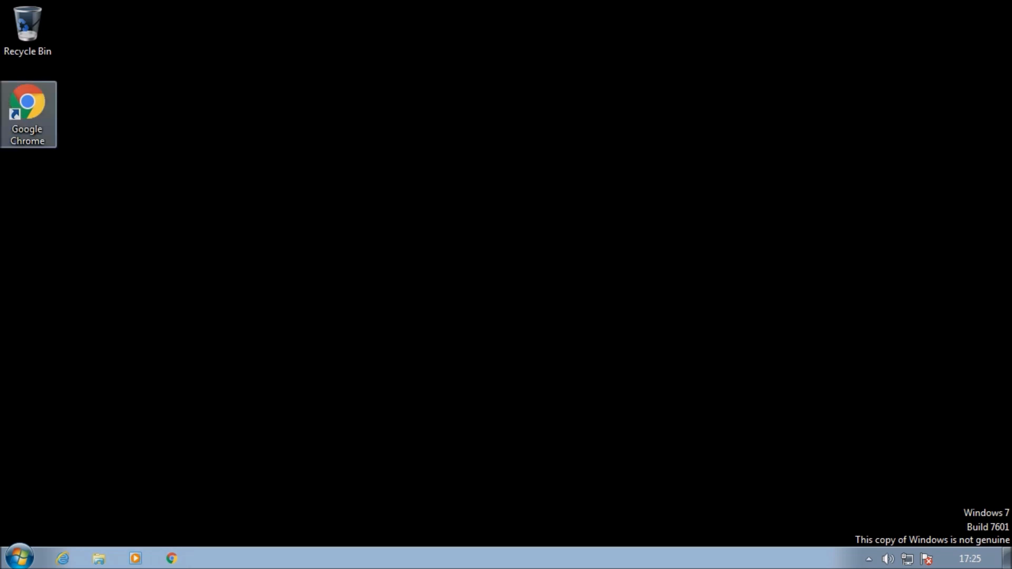
{"action": "double_click", "coordinate": [28, 113]}
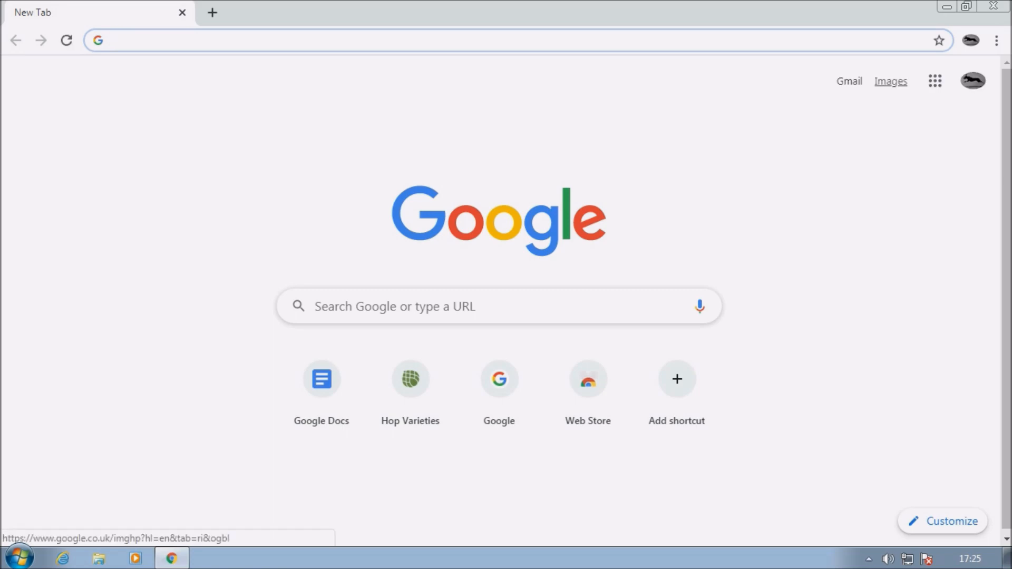
{"action": "left_click", "coordinate": [935, 81]}
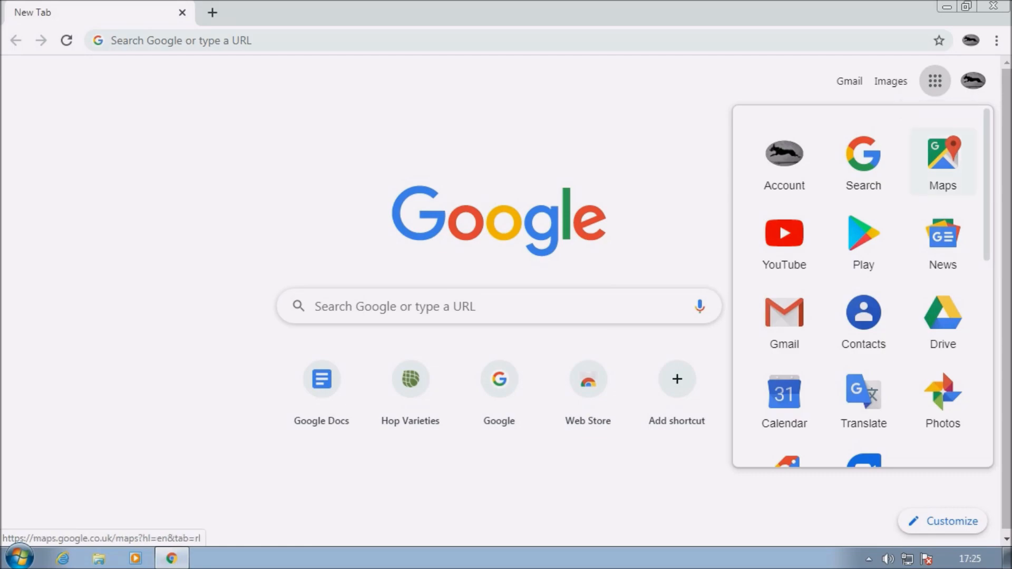
{"action": "left_click", "coordinate": [942, 321]}
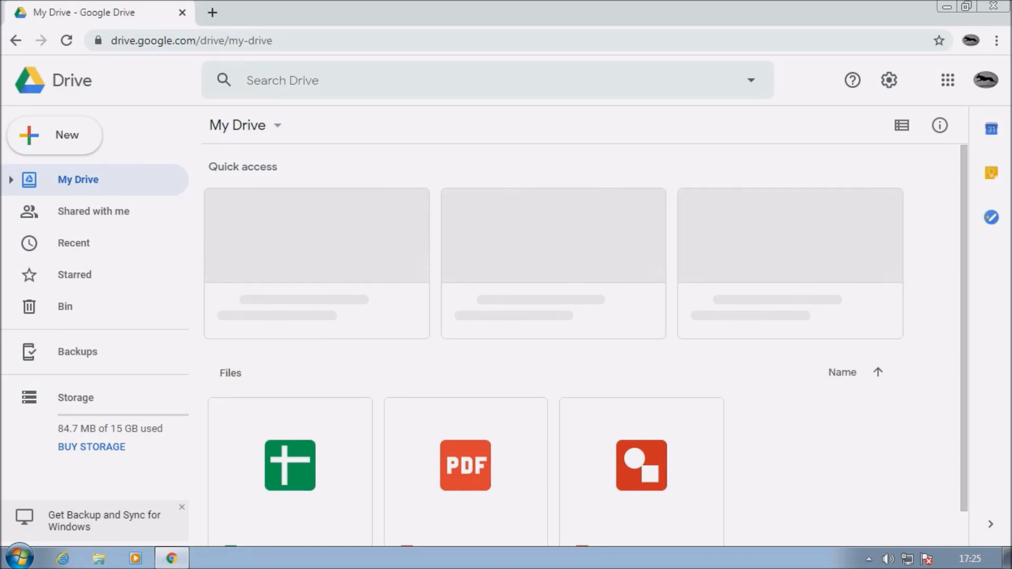
Step: Open the Hops spreadsheet from the My Drive files to check it, and close the browser
{"action": "scroll", "coordinate": [581, 345], "scroll_direction": "down", "scroll_amount": 1}
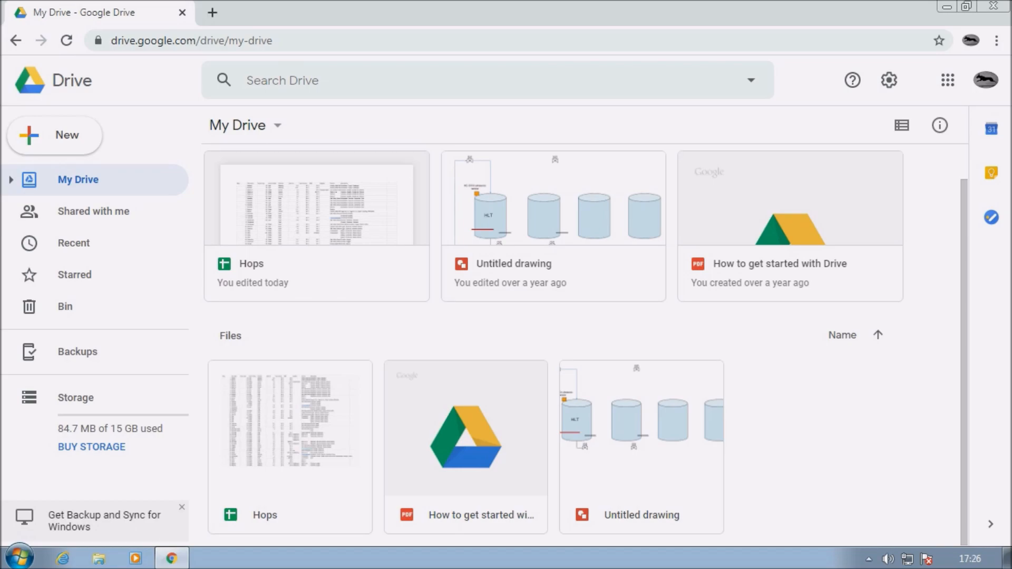
{"action": "left_click", "coordinate": [290, 447]}
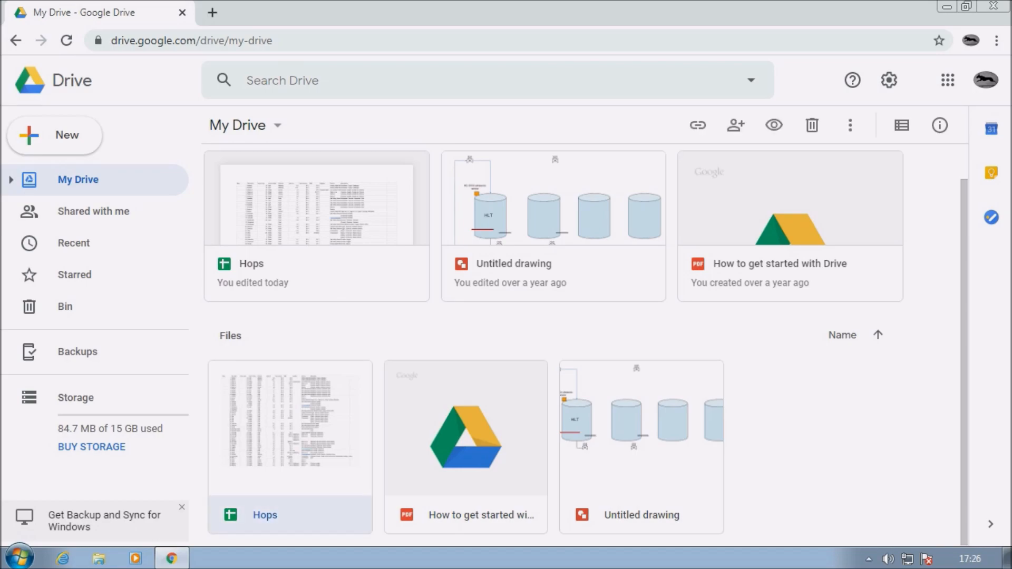
{"action": "key", "text": "Return"}
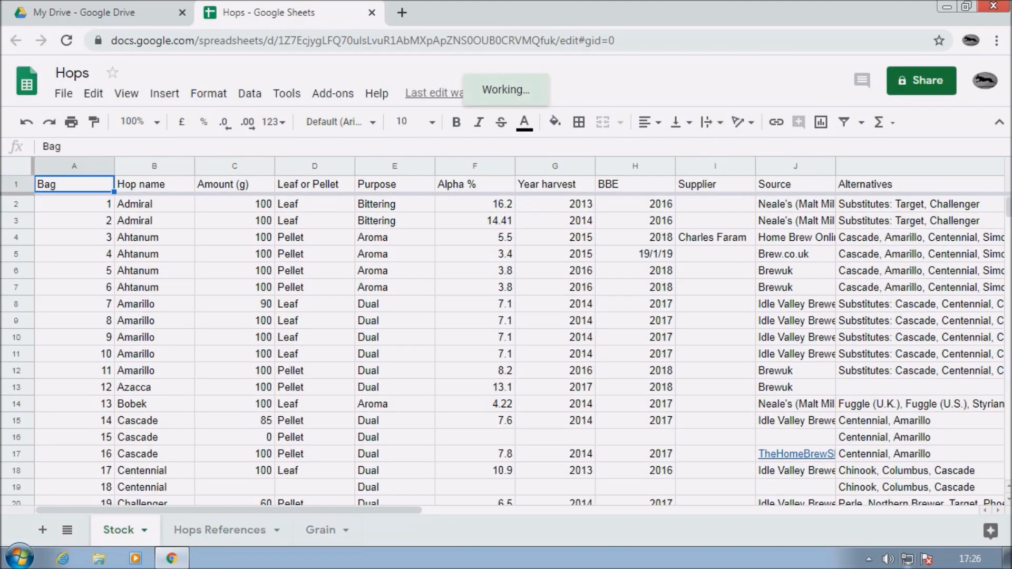
{"action": "key", "text": "alt+F4"}
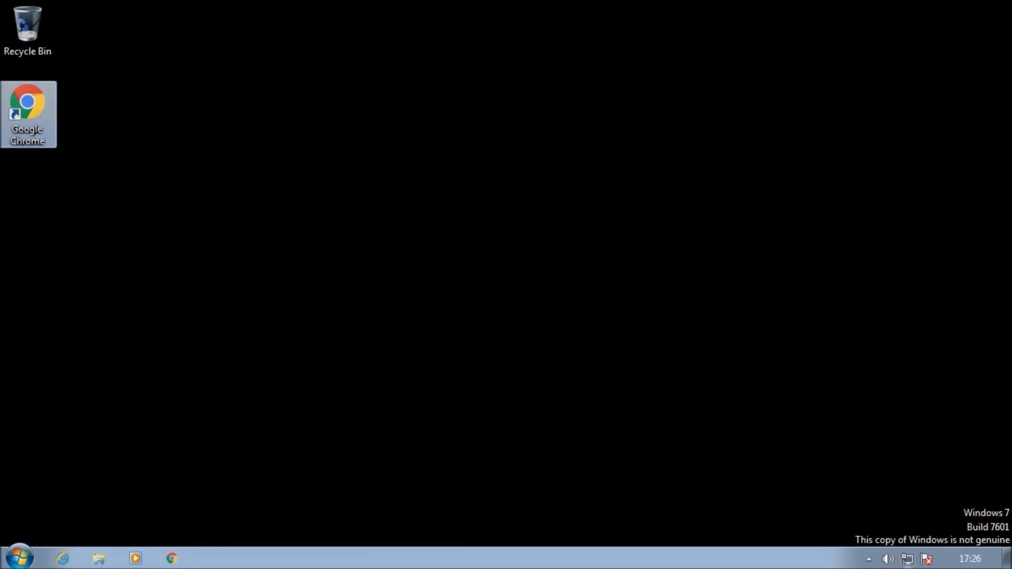